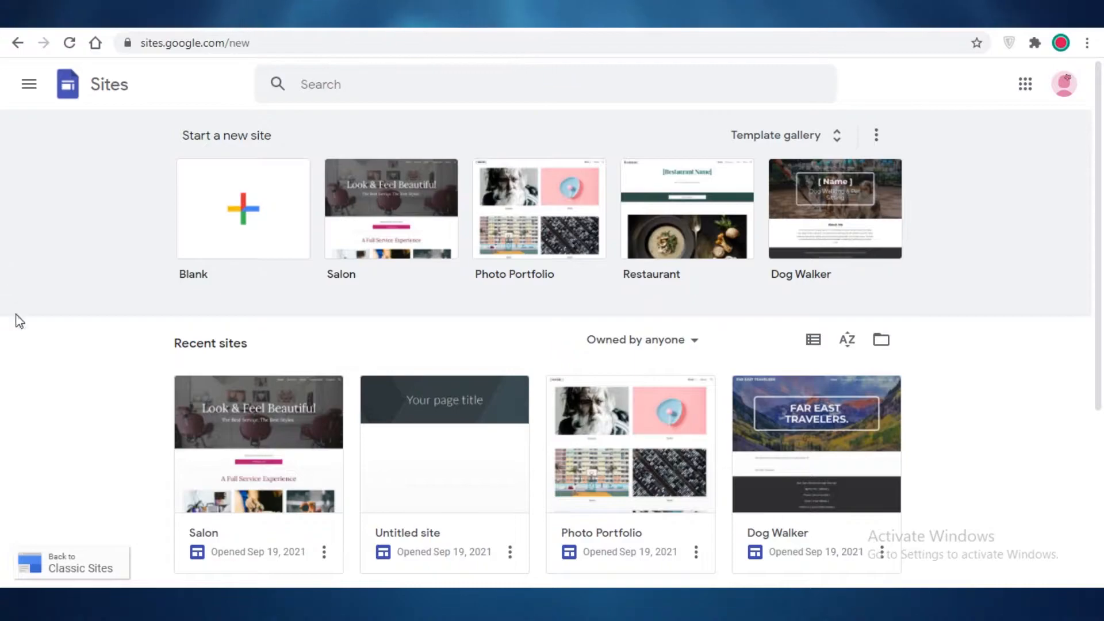
Step: Check which Google account is signed in and look through the list of recent sites
{"action": "left_click", "coordinate": [1063, 85]}
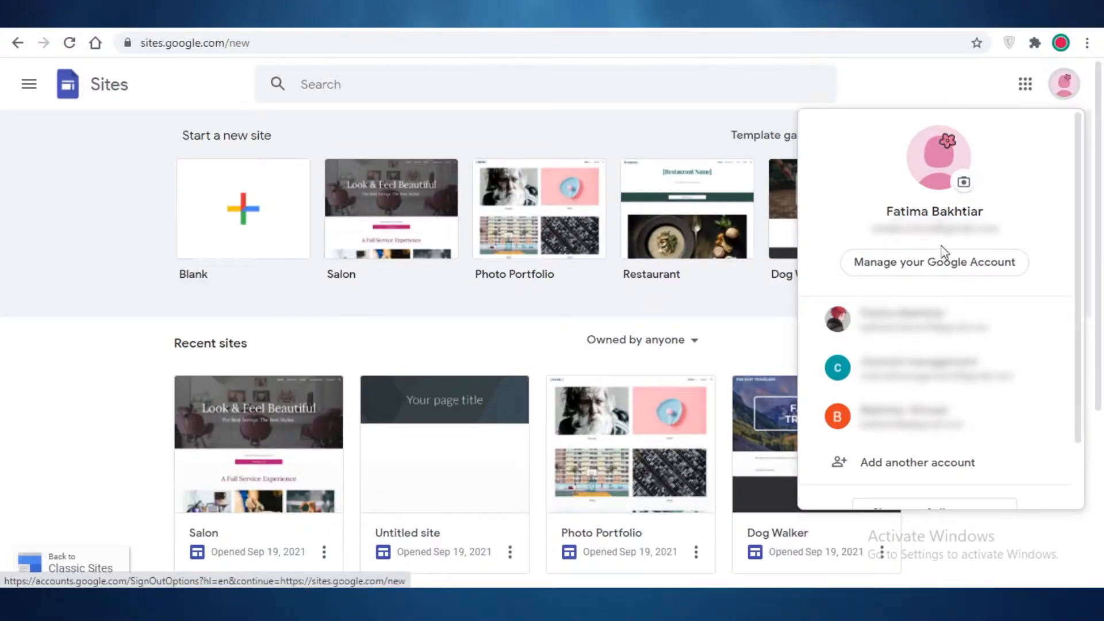
{"action": "left_click", "coordinate": [1067, 97]}
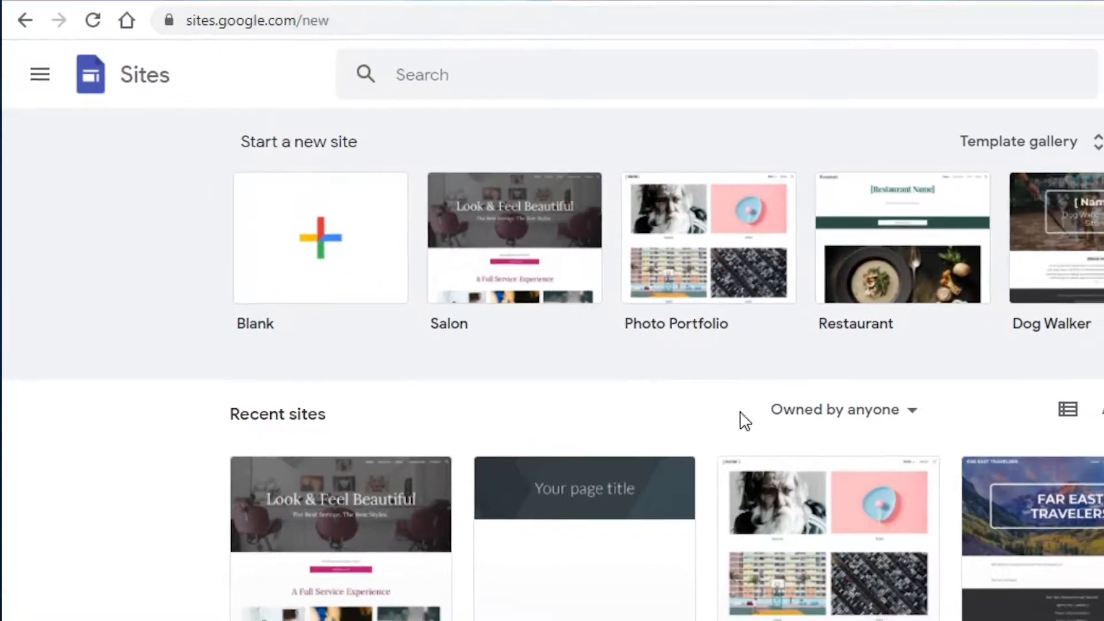
{"action": "scroll", "coordinate": [914, 365], "scroll_direction": "down", "scroll_amount": 2}
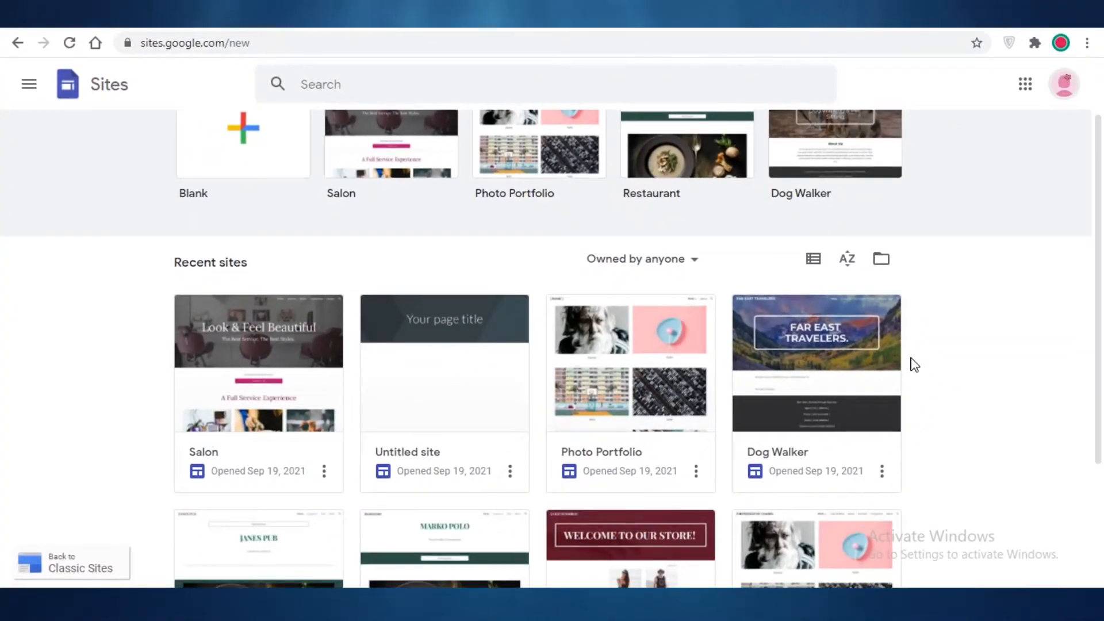
{"action": "scroll", "coordinate": [145, 372], "scroll_direction": "down", "scroll_amount": 3}
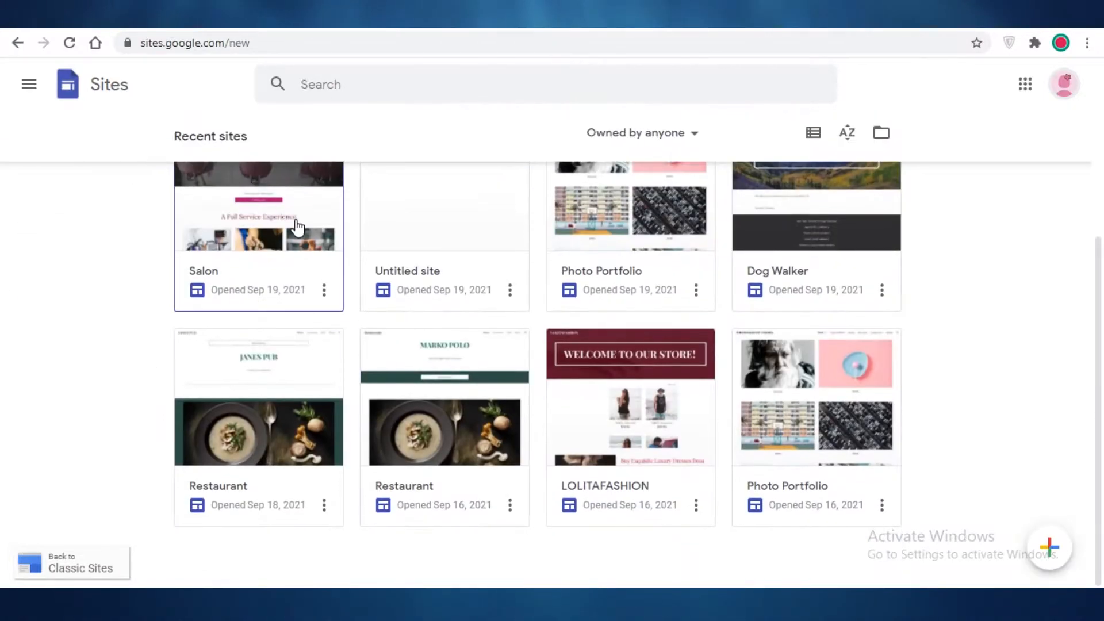
{"action": "scroll", "coordinate": [347, 322], "scroll_direction": "up", "scroll_amount": 4}
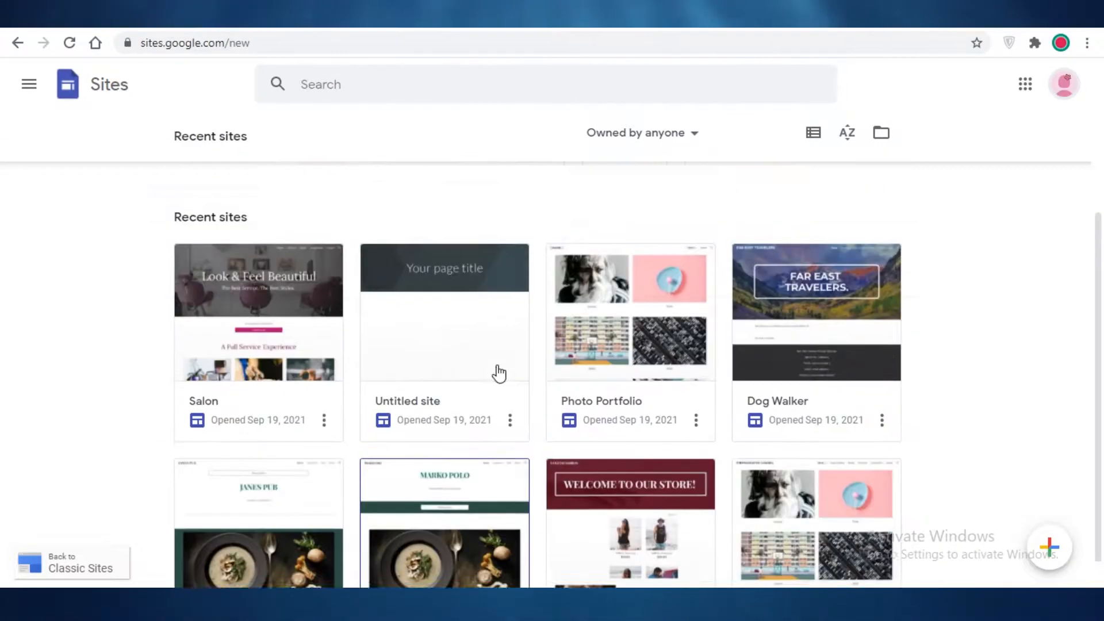
{"action": "scroll", "coordinate": [92, 213], "scroll_direction": "up", "scroll_amount": 1}
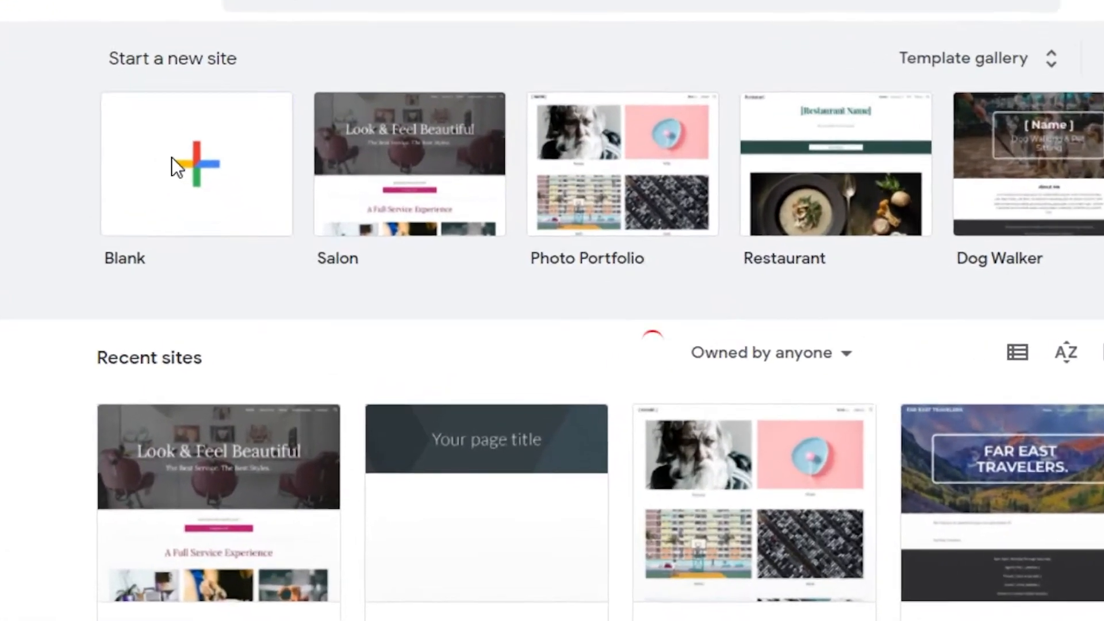
Step: Start a new blank site and dismiss the suggestion to create a custom theme
{"action": "left_click", "coordinate": [180, 183]}
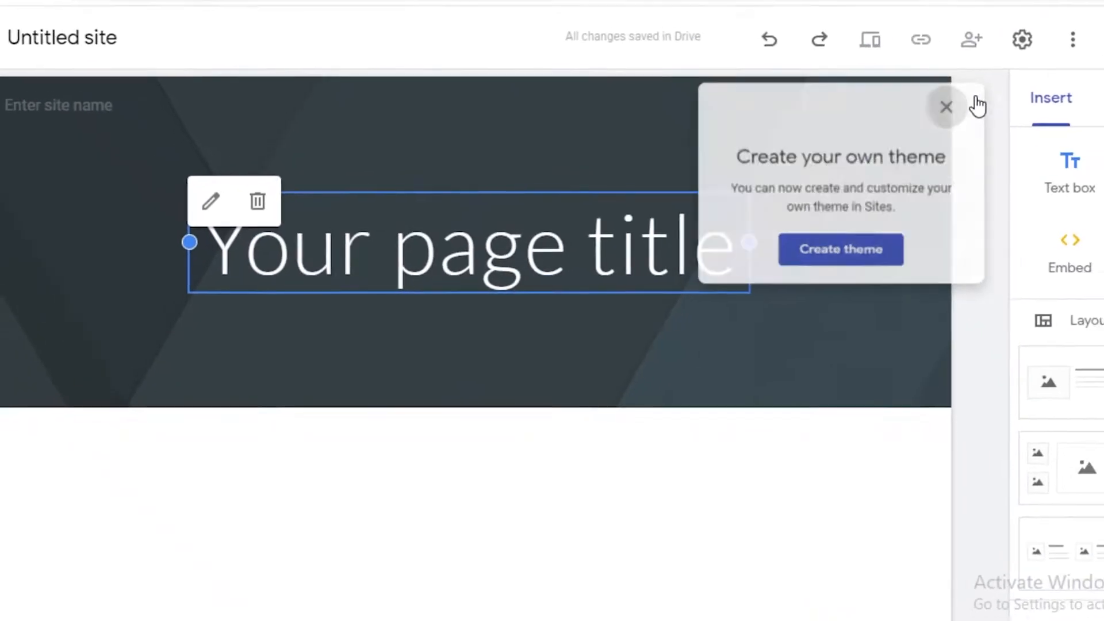
{"action": "left_click", "coordinate": [946, 103]}
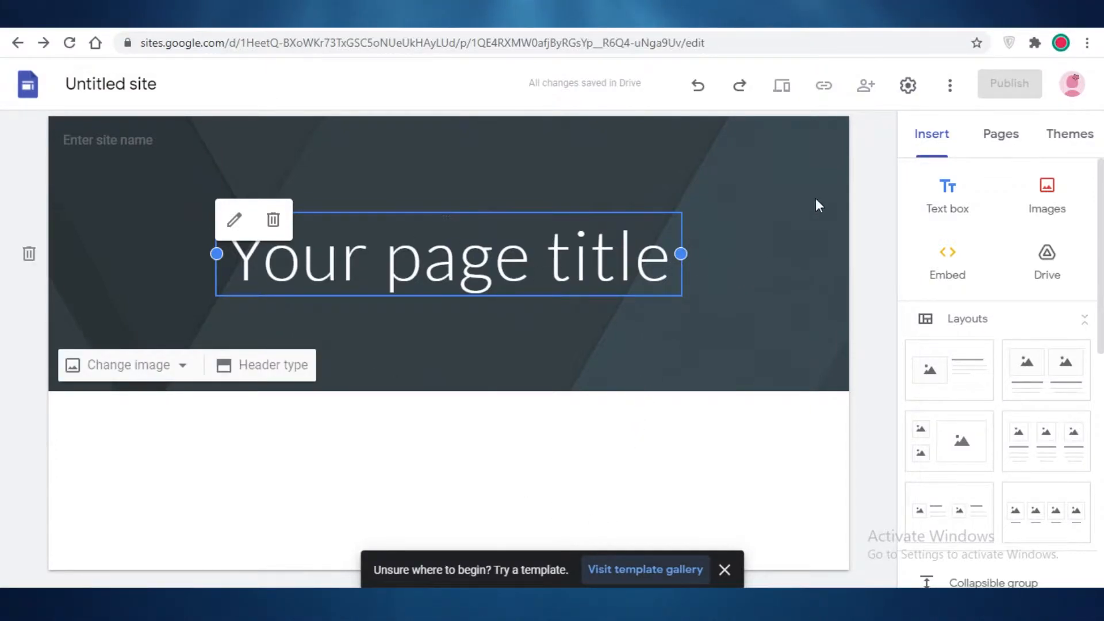
{"action": "left_click", "coordinate": [950, 88]}
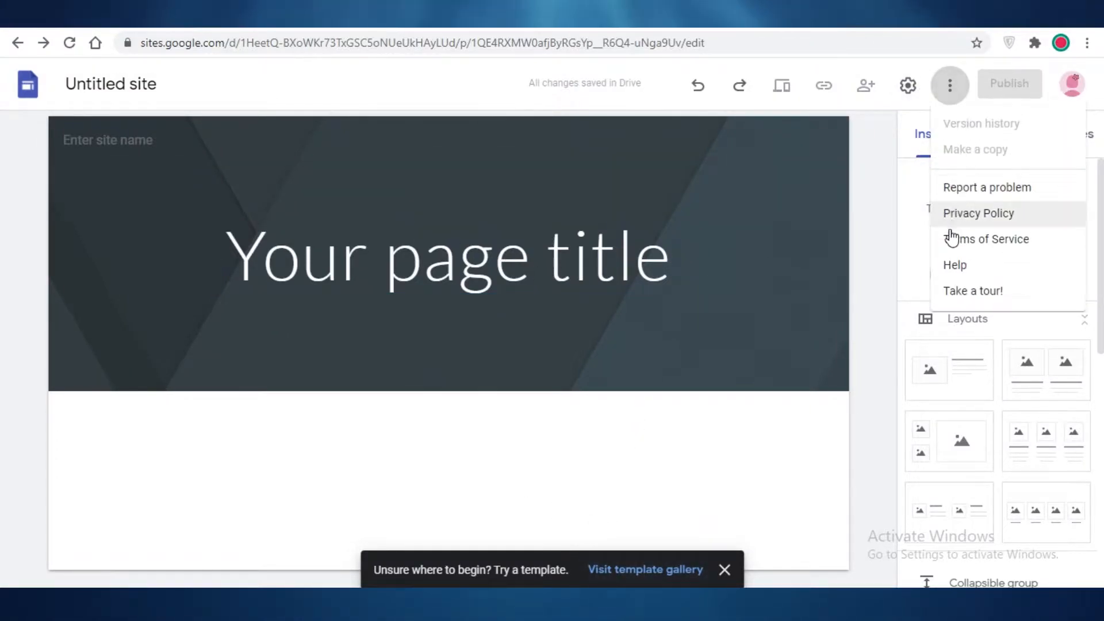
{"action": "left_click", "coordinate": [863, 244]}
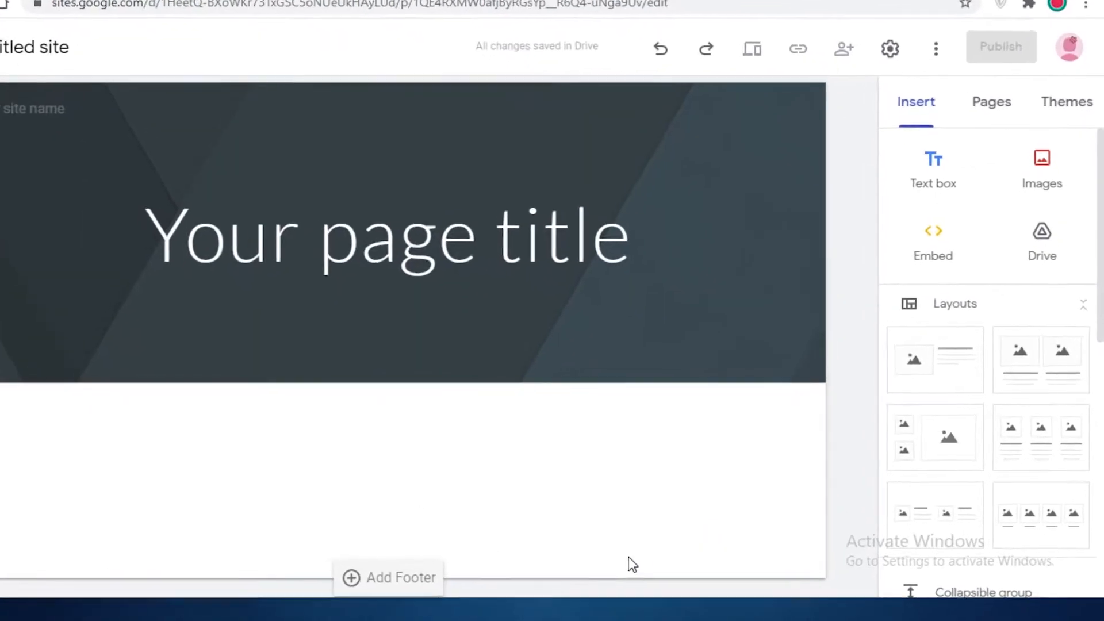
Step: Try the Impression theme on the blank site and replace it with the Diplomat theme
{"action": "scroll", "coordinate": [989, 403], "scroll_direction": "down", "scroll_amount": 10}
{"action": "left_click", "coordinate": [1067, 103]}
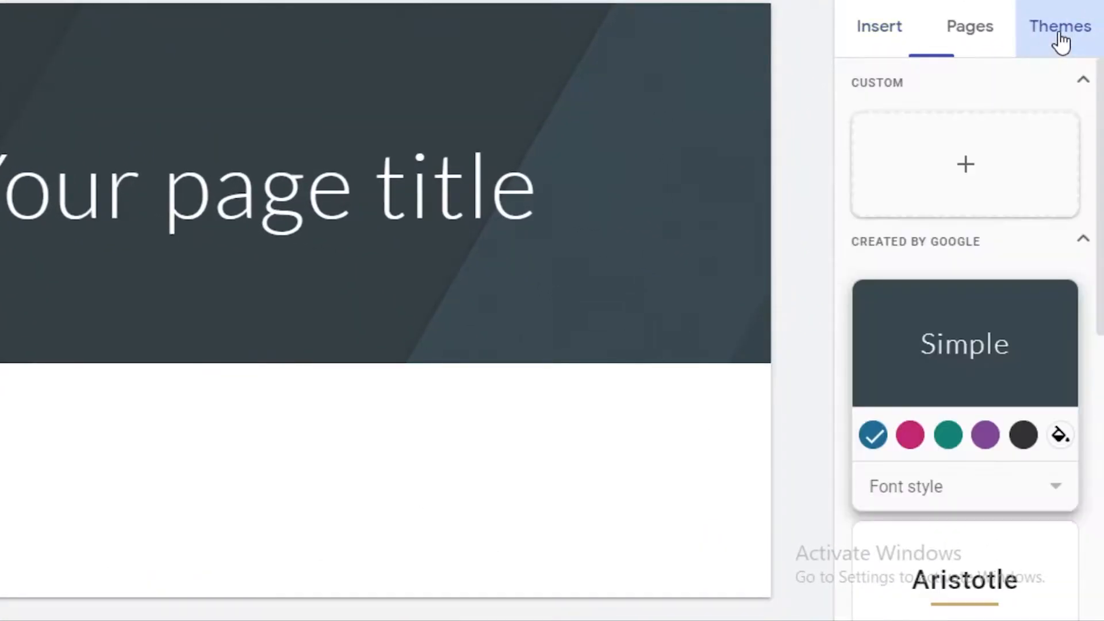
{"action": "scroll", "coordinate": [951, 365], "scroll_direction": "down", "scroll_amount": 8}
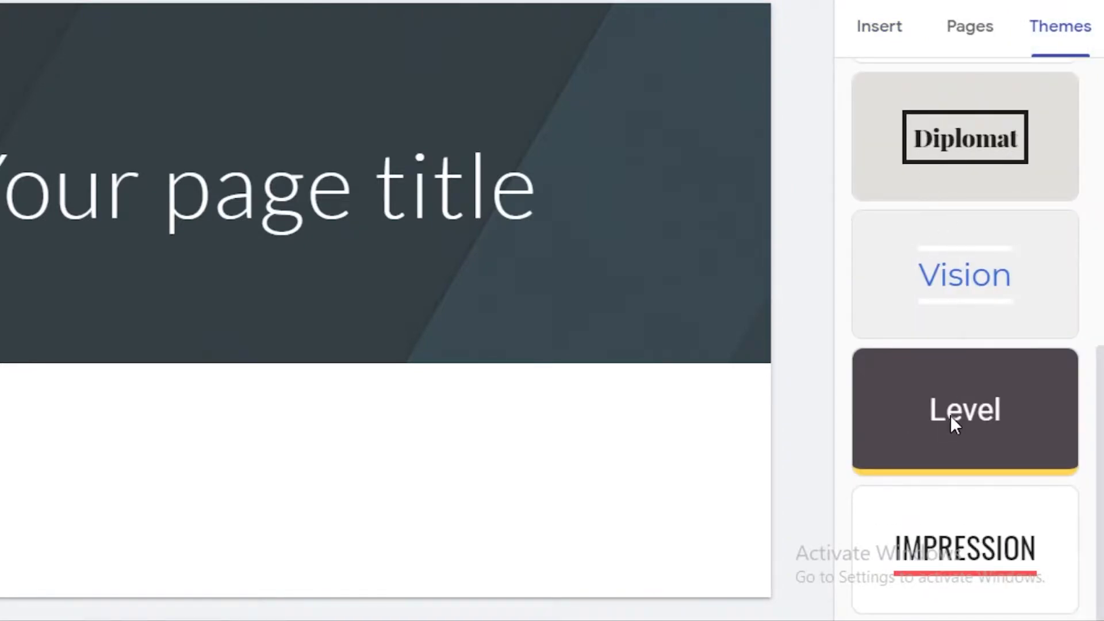
{"action": "left_click", "coordinate": [959, 542]}
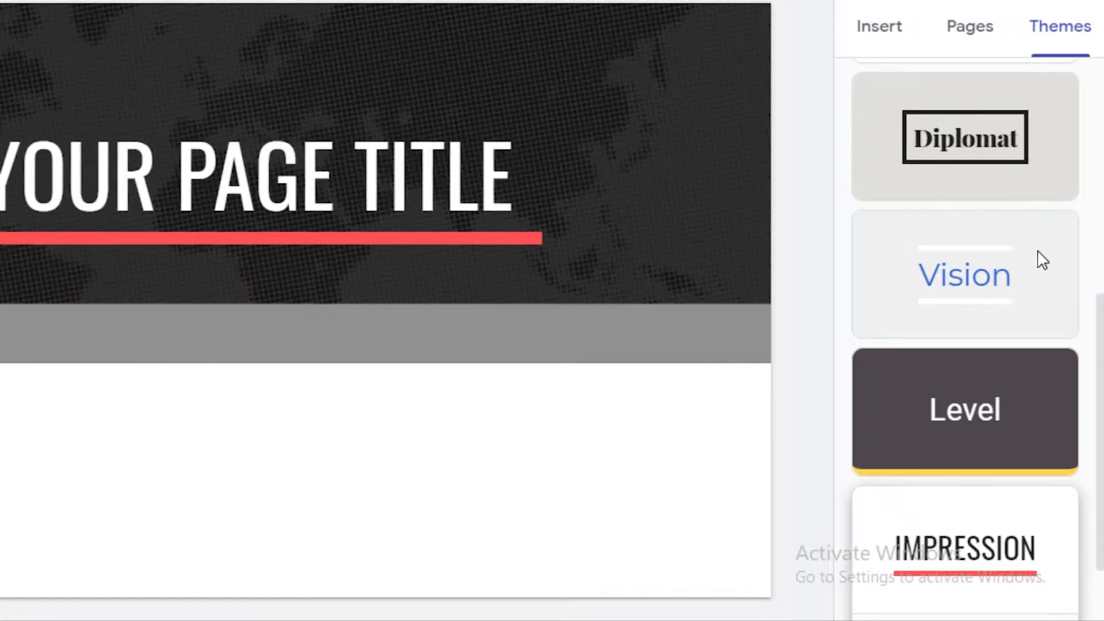
{"action": "left_click", "coordinate": [991, 121]}
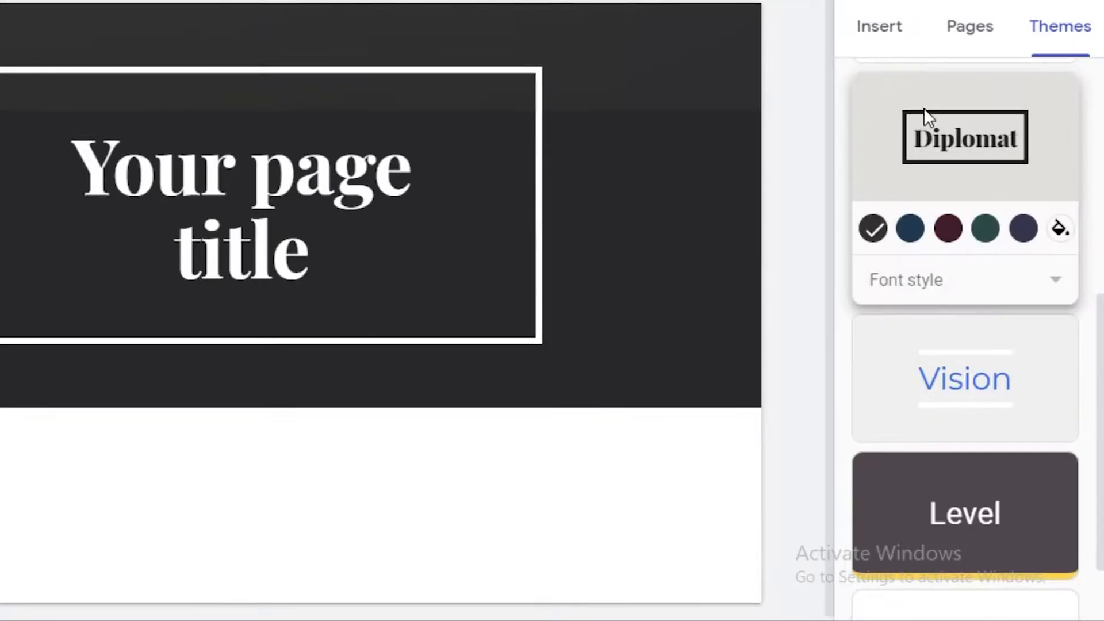
{"action": "scroll", "coordinate": [923, 115], "scroll_direction": "up", "scroll_amount": 5}
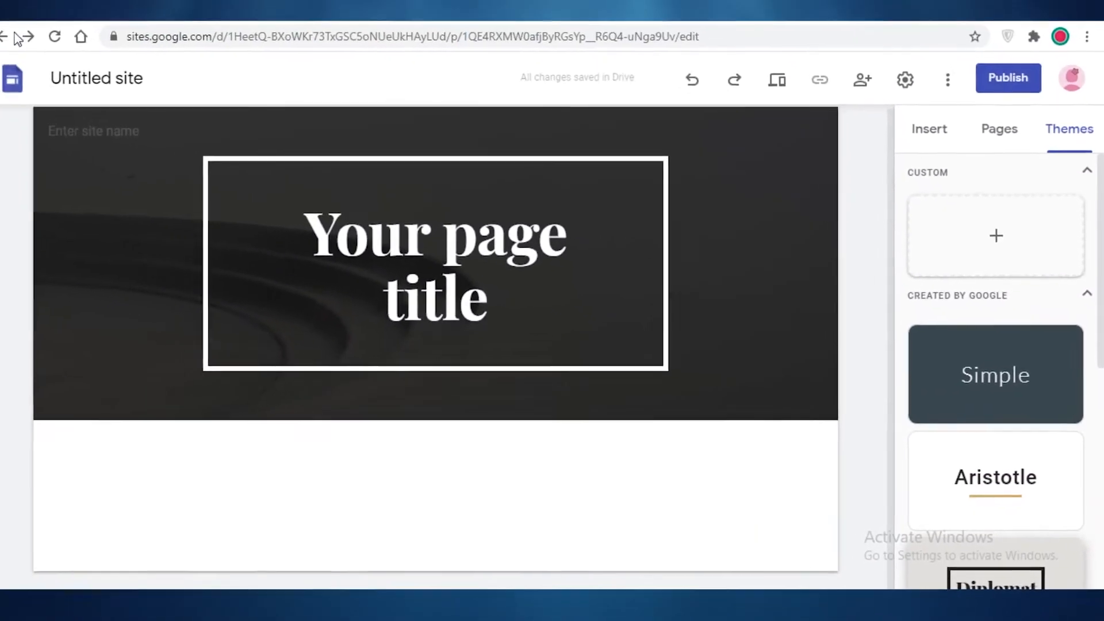
Step: Leave the blank site for the Sites home page and open the full template gallery
{"action": "left_click", "coordinate": [22, 45]}
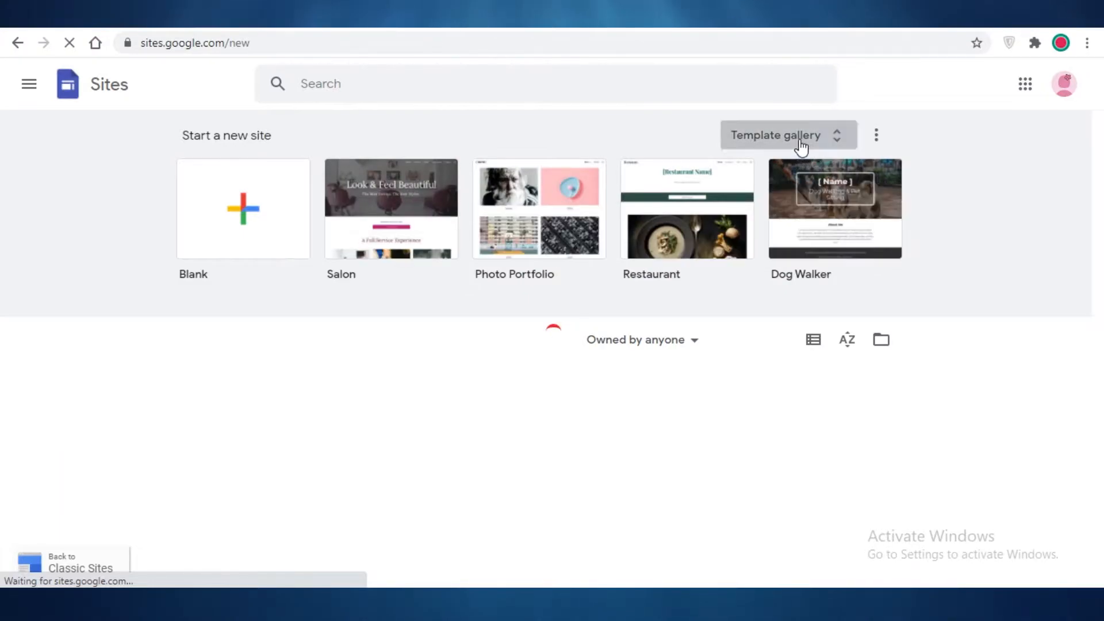
{"action": "left_click", "coordinate": [801, 138]}
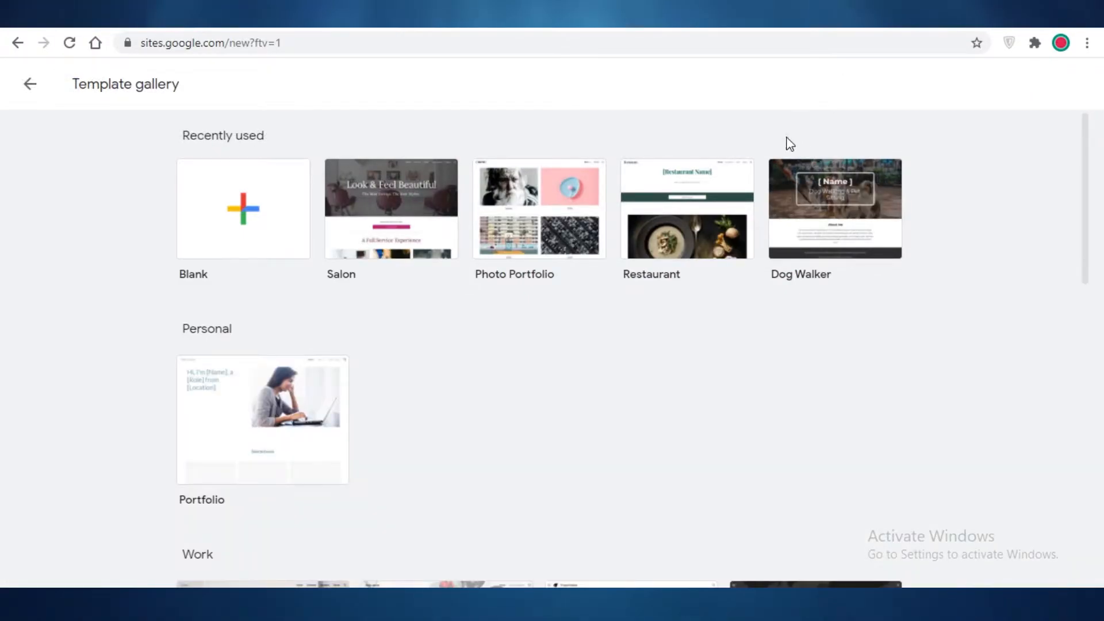
Step: Examine the templates offered under Personal, Work, Small business and Education
{"action": "scroll", "coordinate": [789, 142], "scroll_direction": "down", "scroll_amount": 5}
{"action": "scroll", "coordinate": [860, 219], "scroll_direction": "up", "scroll_amount": 5}
{"action": "scroll", "coordinate": [754, 323], "scroll_direction": "down", "scroll_amount": 3}
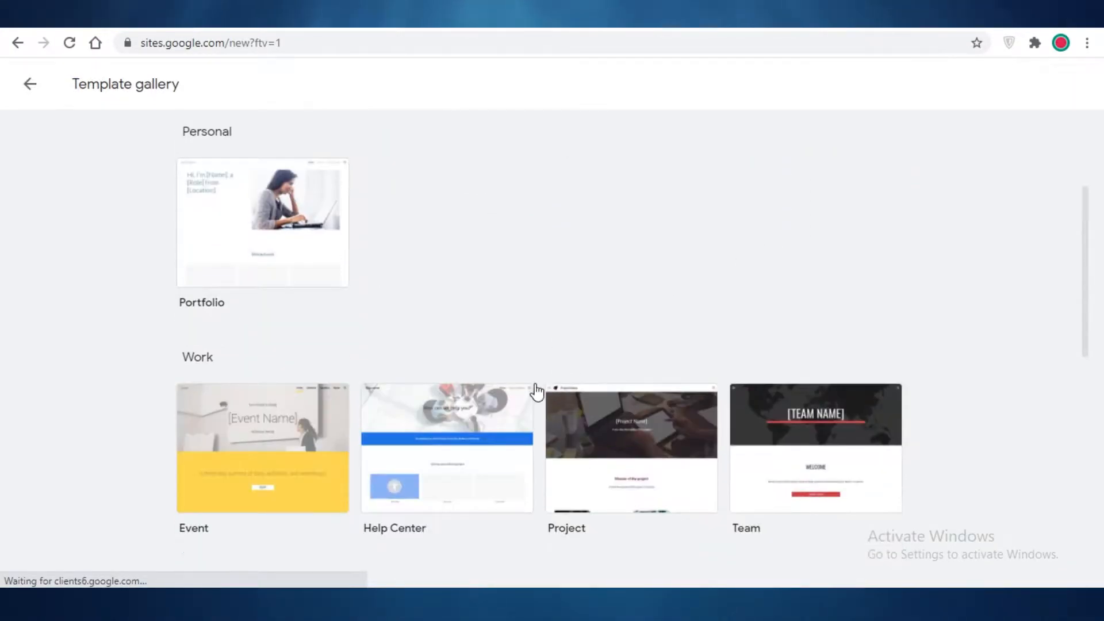
{"action": "scroll", "coordinate": [281, 262], "scroll_direction": "down", "scroll_amount": 5}
{"action": "scroll", "coordinate": [604, 242], "scroll_direction": "up", "scroll_amount": 1}
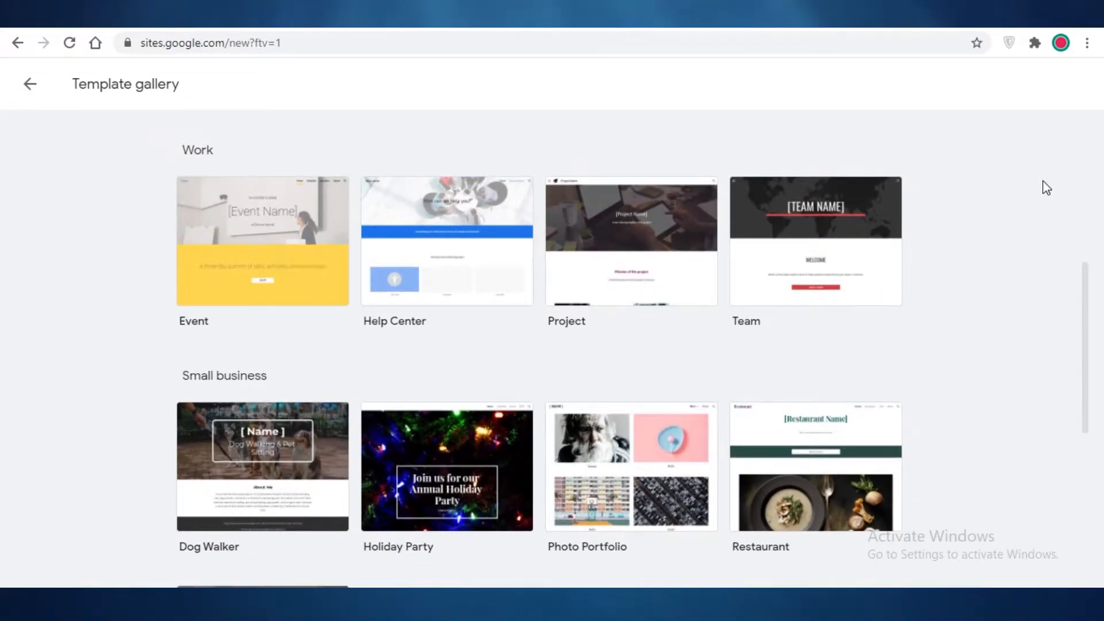
{"action": "scroll", "coordinate": [978, 273], "scroll_direction": "down", "scroll_amount": 5}
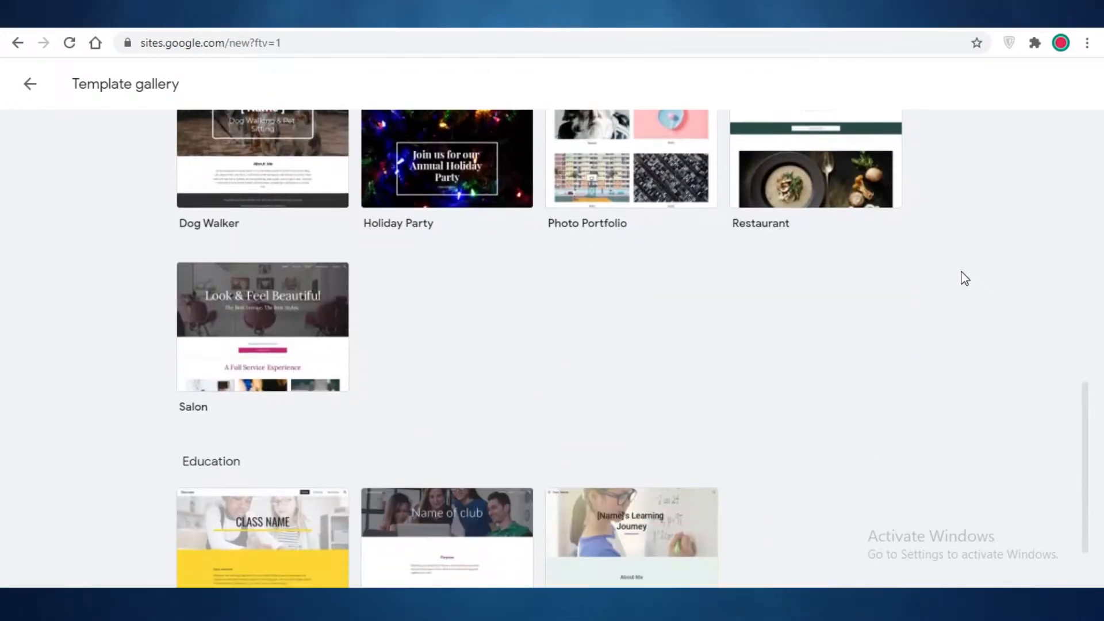
{"action": "scroll", "coordinate": [965, 281], "scroll_direction": "down", "scroll_amount": 2}
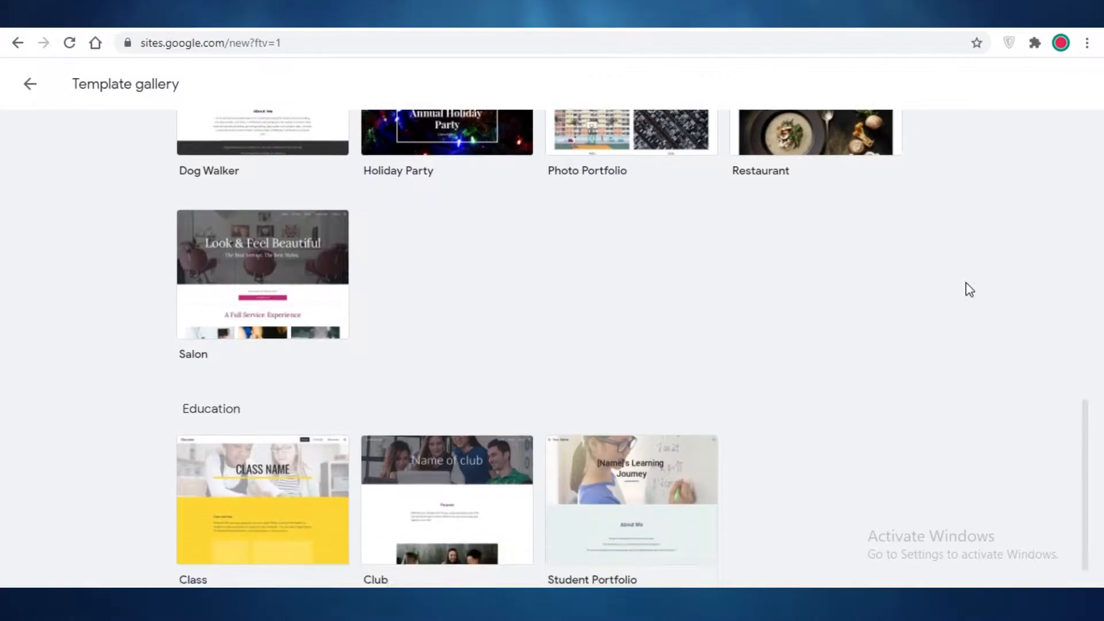
{"action": "scroll", "coordinate": [955, 288], "scroll_direction": "up", "scroll_amount": 4}
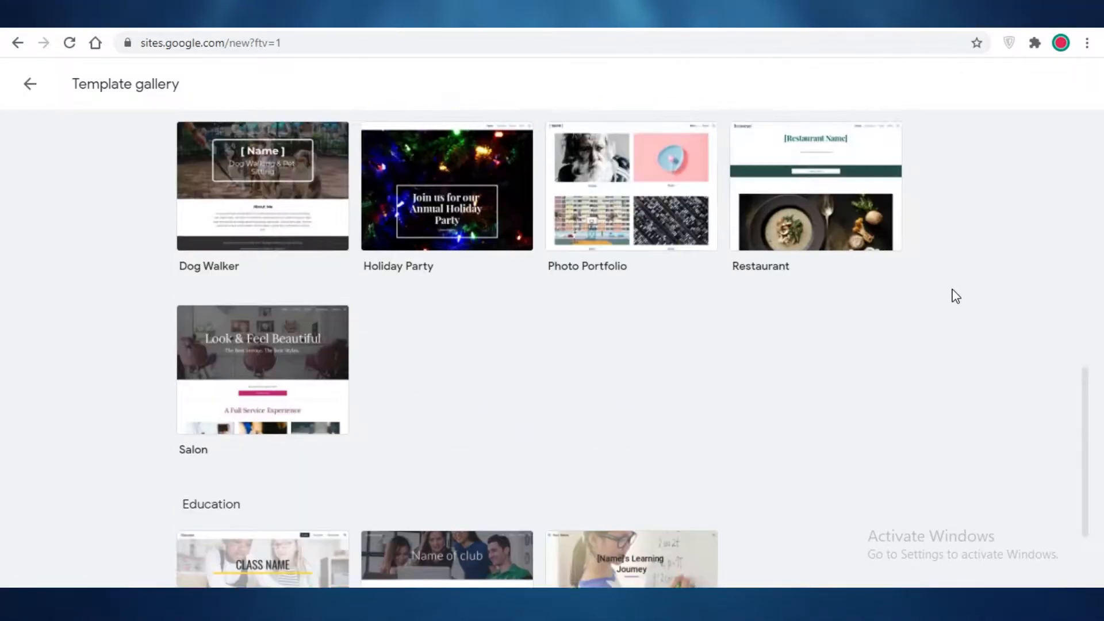
{"action": "scroll", "coordinate": [974, 316], "scroll_direction": "down", "scroll_amount": 4}
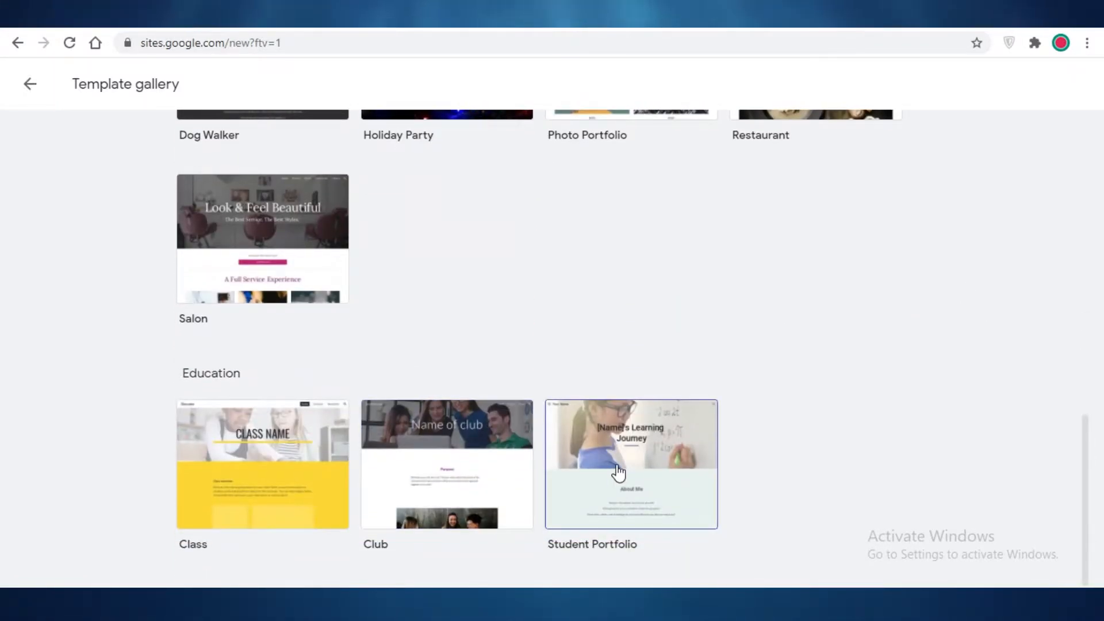
{"action": "scroll", "coordinate": [624, 486], "scroll_direction": "up", "scroll_amount": 5}
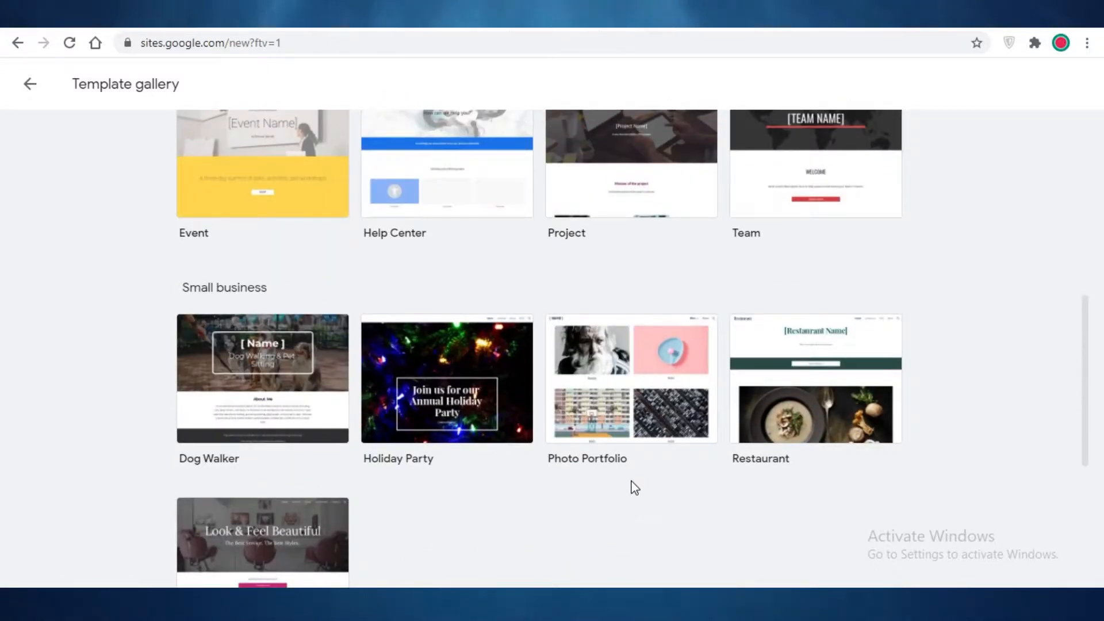
{"action": "scroll", "coordinate": [635, 503], "scroll_direction": "up", "scroll_amount": 8}
{"action": "scroll", "coordinate": [690, 380], "scroll_direction": "down", "scroll_amount": 4}
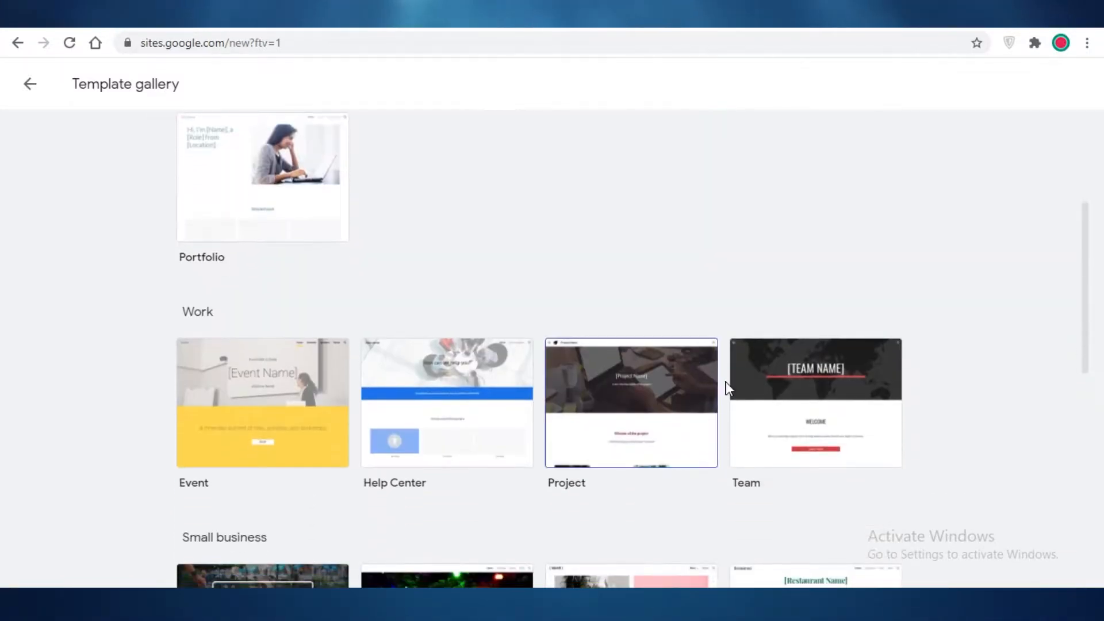
{"action": "scroll", "coordinate": [333, 281], "scroll_direction": "down", "scroll_amount": 5}
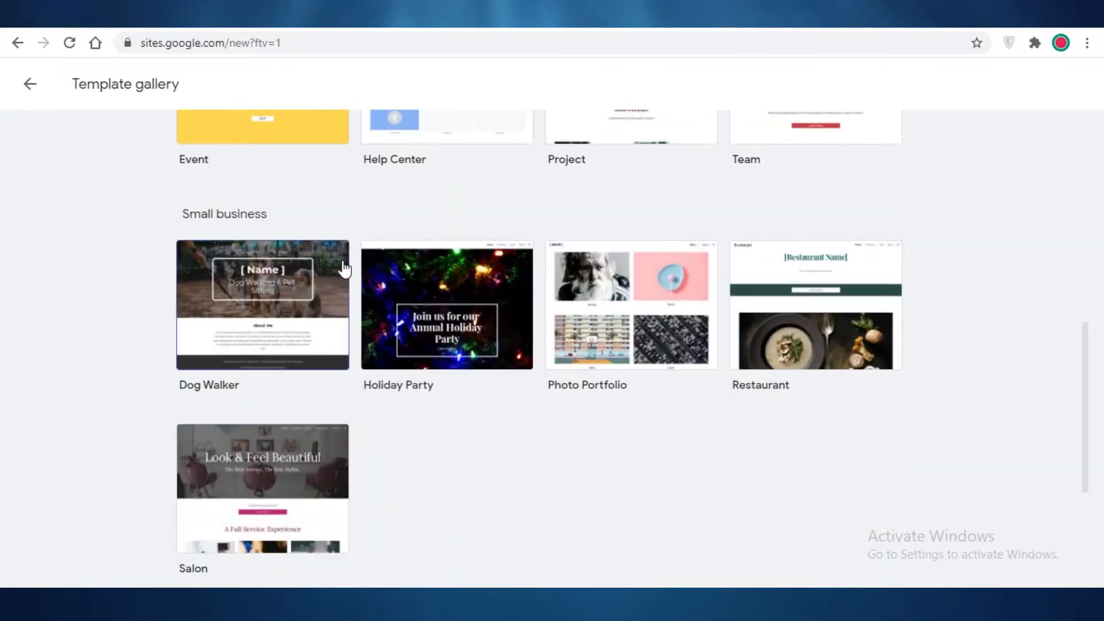
{"action": "scroll", "coordinate": [747, 368], "scroll_direction": "down", "scroll_amount": 4}
{"action": "scroll", "coordinate": [603, 503], "scroll_direction": "up", "scroll_amount": 4}
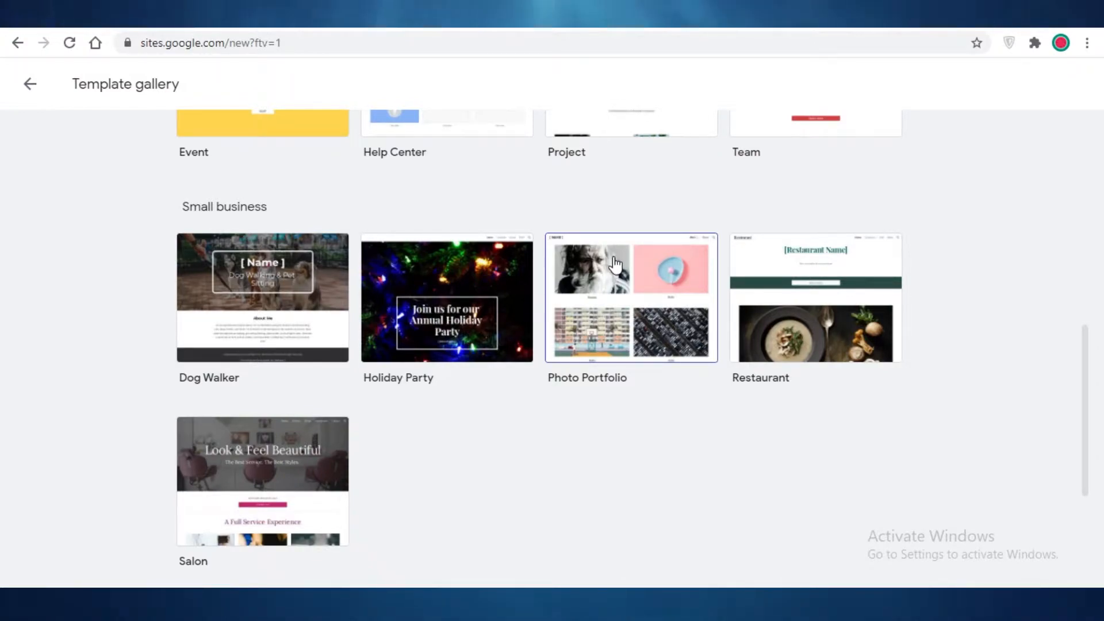
{"action": "scroll", "coordinate": [843, 421], "scroll_direction": "down", "scroll_amount": 1}
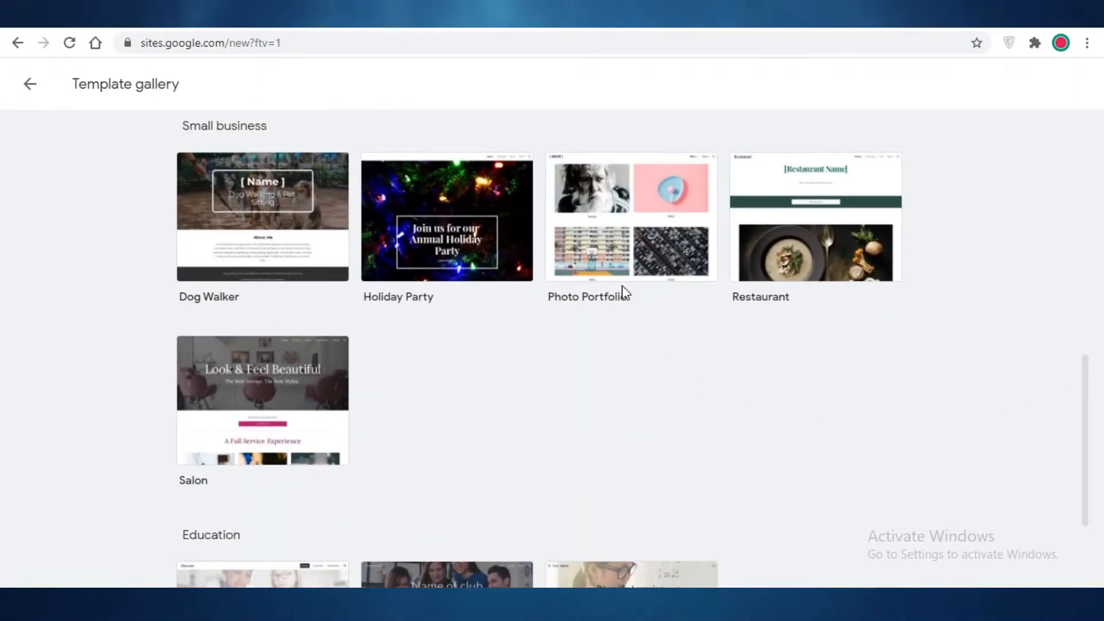
{"action": "scroll", "coordinate": [631, 248], "scroll_direction": "down", "scroll_amount": 2}
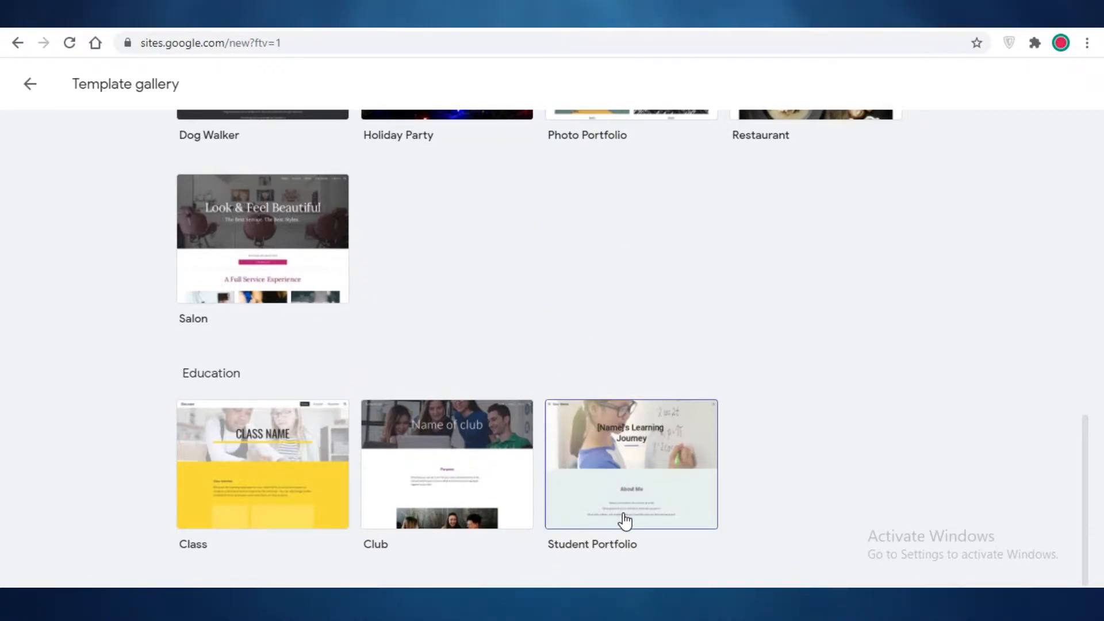
{"action": "scroll", "coordinate": [643, 431], "scroll_direction": "up", "scroll_amount": 1}
{"action": "scroll", "coordinate": [708, 402], "scroll_direction": "down", "scroll_amount": 1}
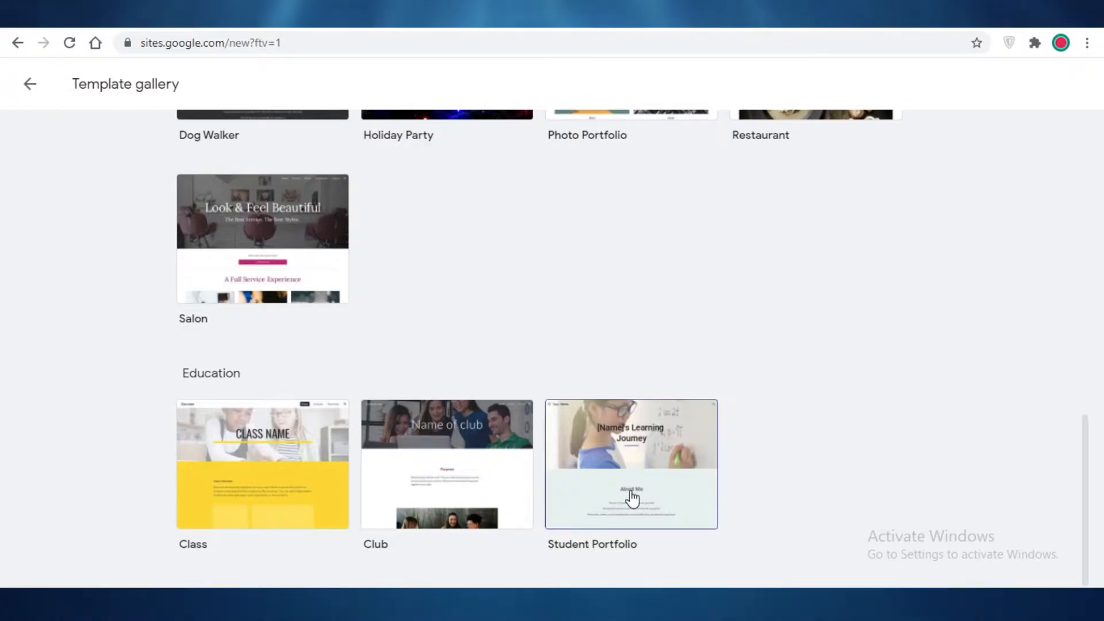
{"action": "scroll", "coordinate": [660, 364], "scroll_direction": "up", "scroll_amount": 4}
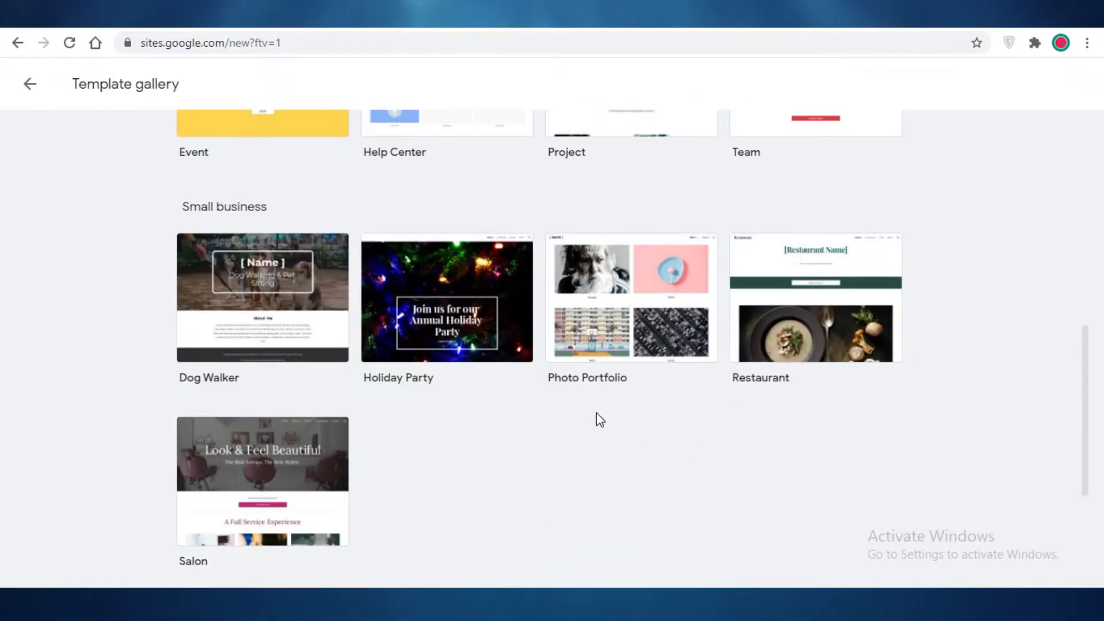
{"action": "scroll", "coordinate": [587, 552], "scroll_direction": "down", "scroll_amount": 4}
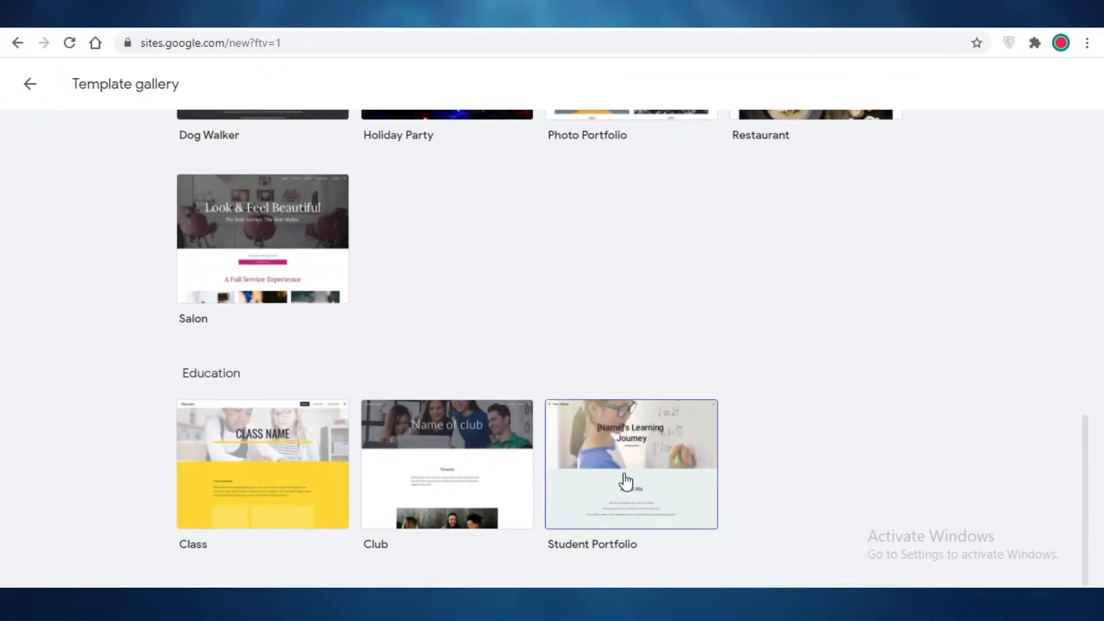
Step: Create a site from the Student Portfolio template in the Education category and review its home page down to the contact section
{"action": "left_click", "coordinate": [625, 482]}
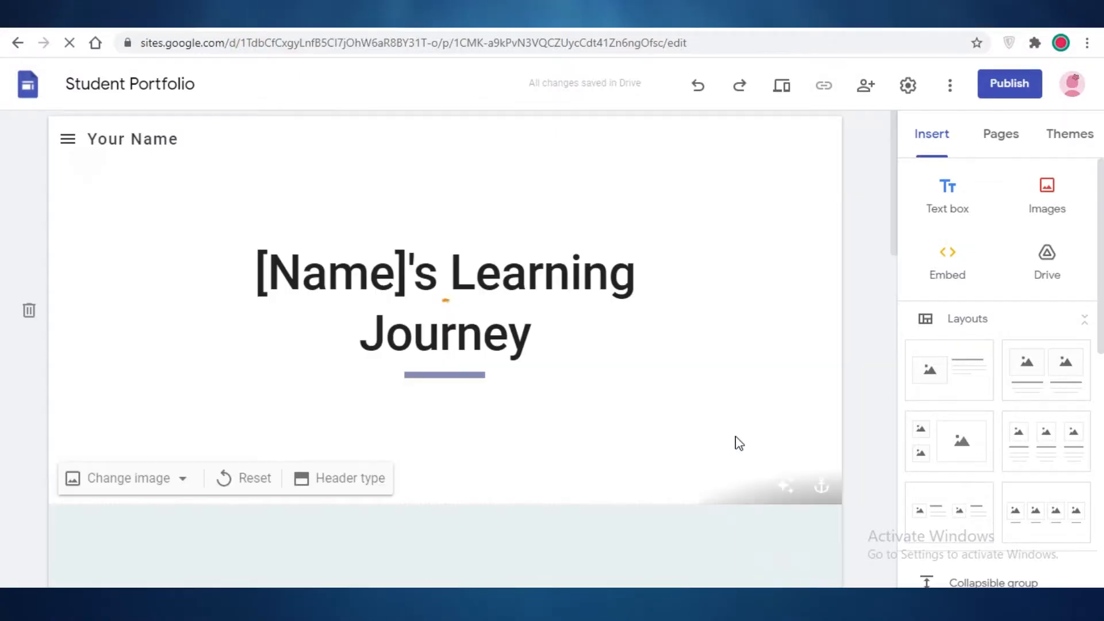
{"action": "left_click", "coordinate": [431, 241]}
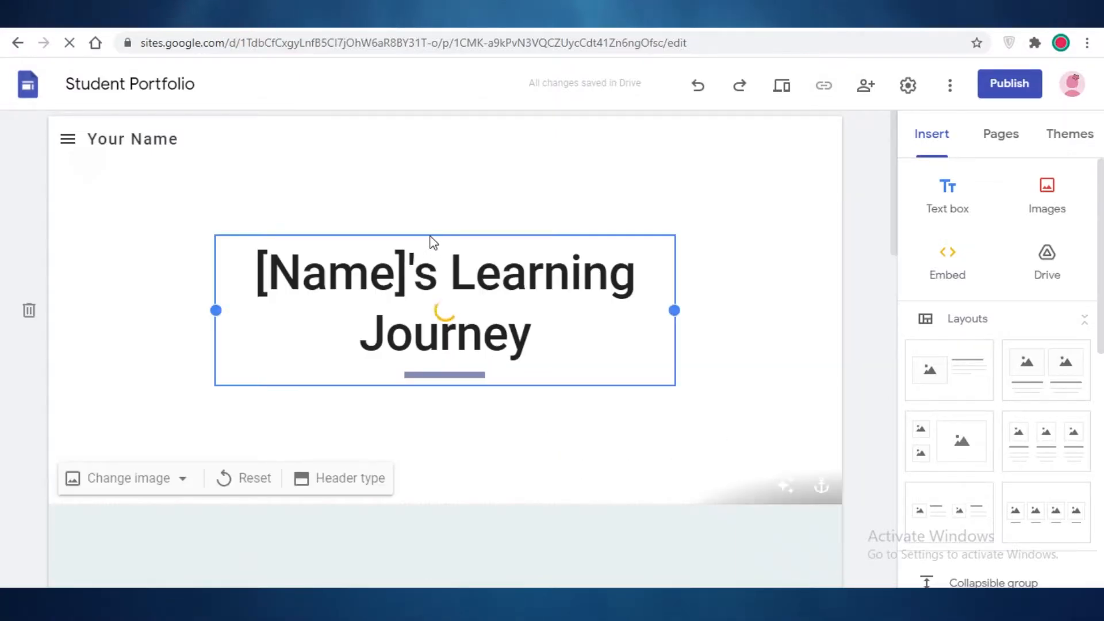
{"action": "scroll", "coordinate": [629, 216], "scroll_direction": "down", "scroll_amount": 3}
{"action": "scroll", "coordinate": [629, 216], "scroll_direction": "down", "scroll_amount": 12}
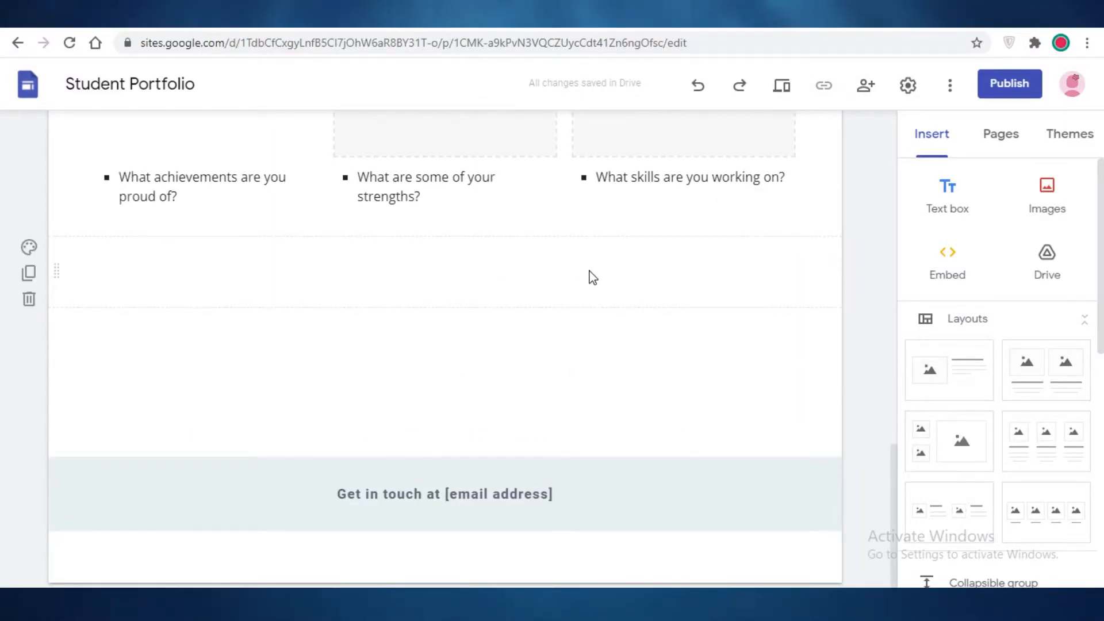
Step: Replace the header title with the portfolio owner's first name followed by "'S PORTFOLIO"
{"action": "scroll", "coordinate": [633, 278], "scroll_direction": "up", "scroll_amount": 15}
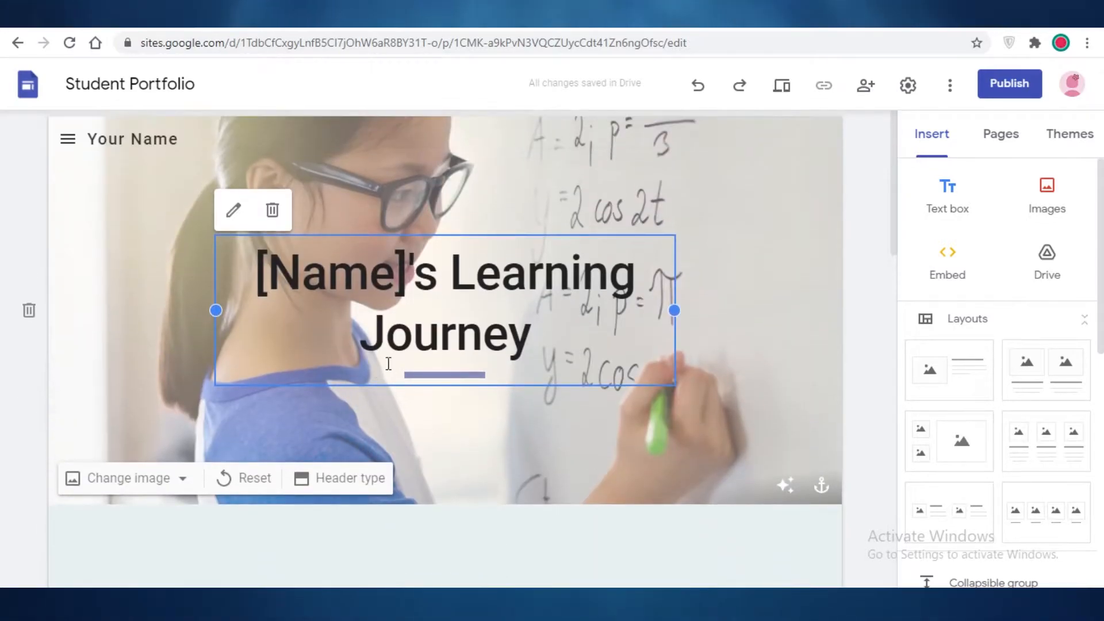
{"action": "left_click", "coordinate": [530, 345]}
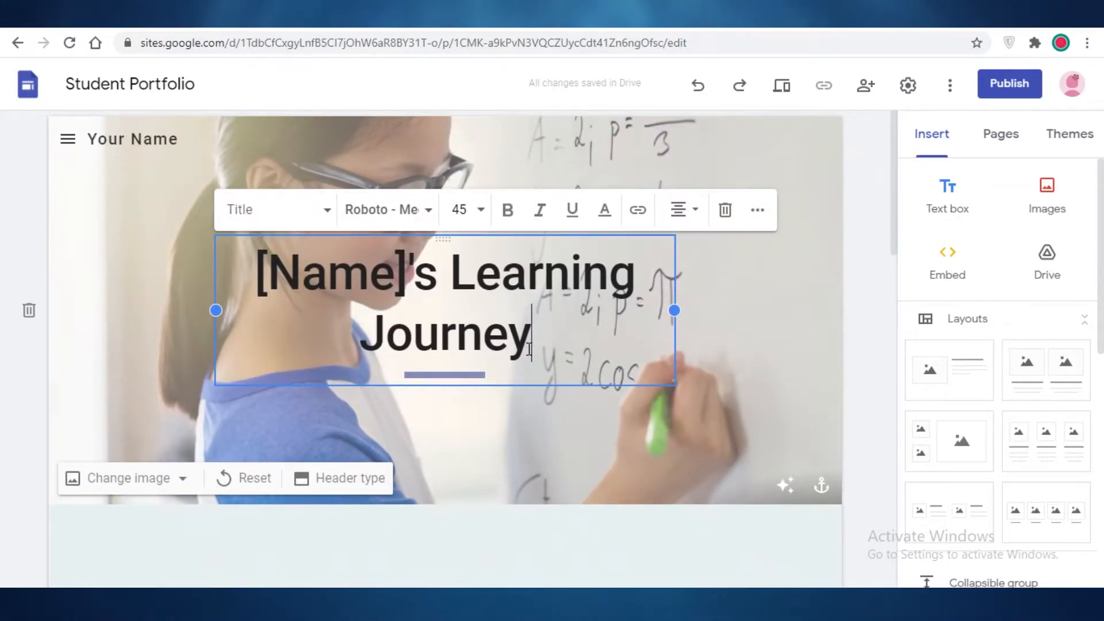
{"action": "key", "text": "BackSpace"}
{"action": "key", "text": "BackSpace"}
{"action": "key", "text": "BackSpace"}
{"action": "key", "text": "BackSpace"}
{"action": "key", "text": "BackSpace"}
{"action": "key", "text": "BackSpace"}
{"action": "key", "text": "BackSpace"}
{"action": "key", "text": "BackSpace"}
{"action": "key", "text": "BackSpace"}
{"action": "key", "text": "BackSpace"}
{"action": "key", "text": "BackSpace"}
{"action": "key", "text": "BackSpace"}
{"action": "key", "text": "BackSpace"}
{"action": "key", "text": "BackSpace"}
{"action": "key", "text": "BackSpace"}
{"action": "key", "text": "BackSpace"}
{"action": "key", "text": "BackSpace"}
{"action": "key", "text": "BackSpace"}
{"action": "key", "text": "BackSpace"}
{"action": "key", "text": "BackSpace"}
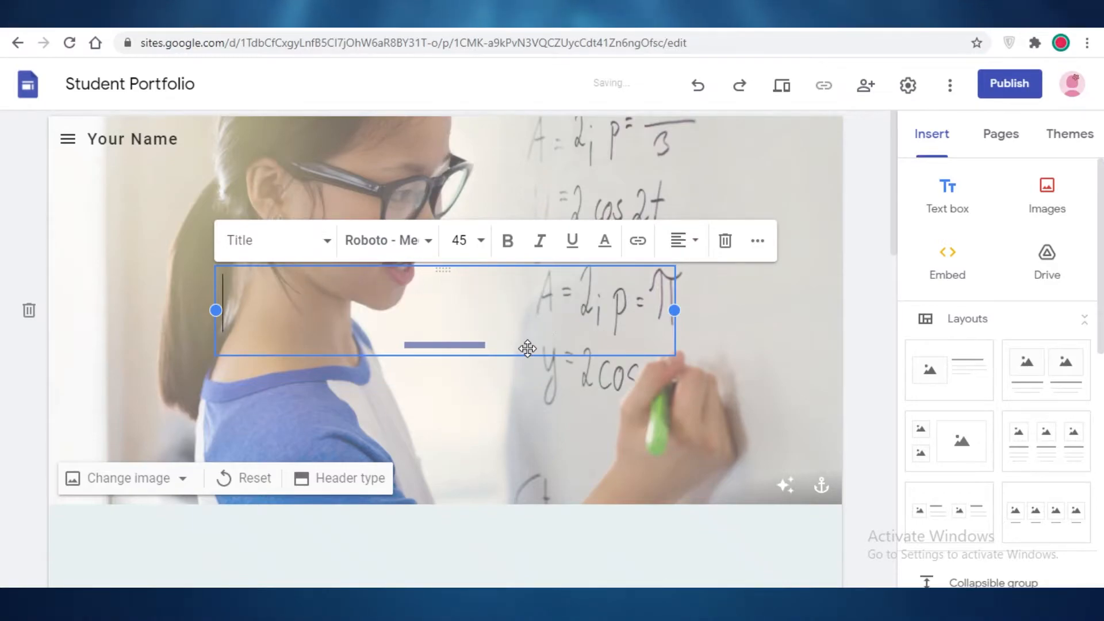
{"action": "type", "text": "SARA"}
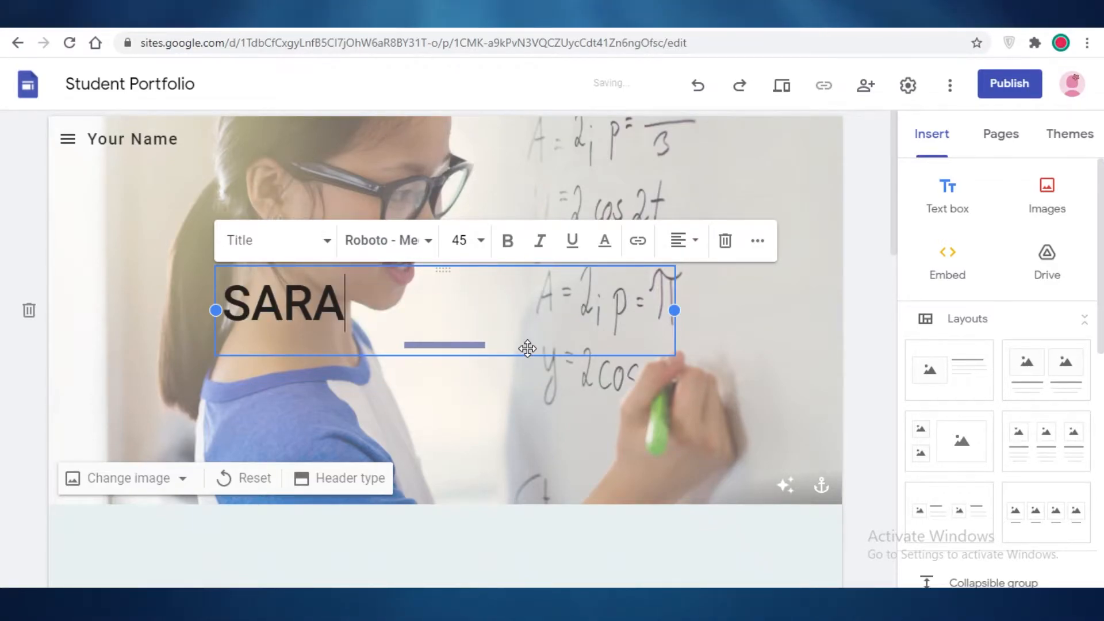
{"action": "type", "text": "'S PROT"}
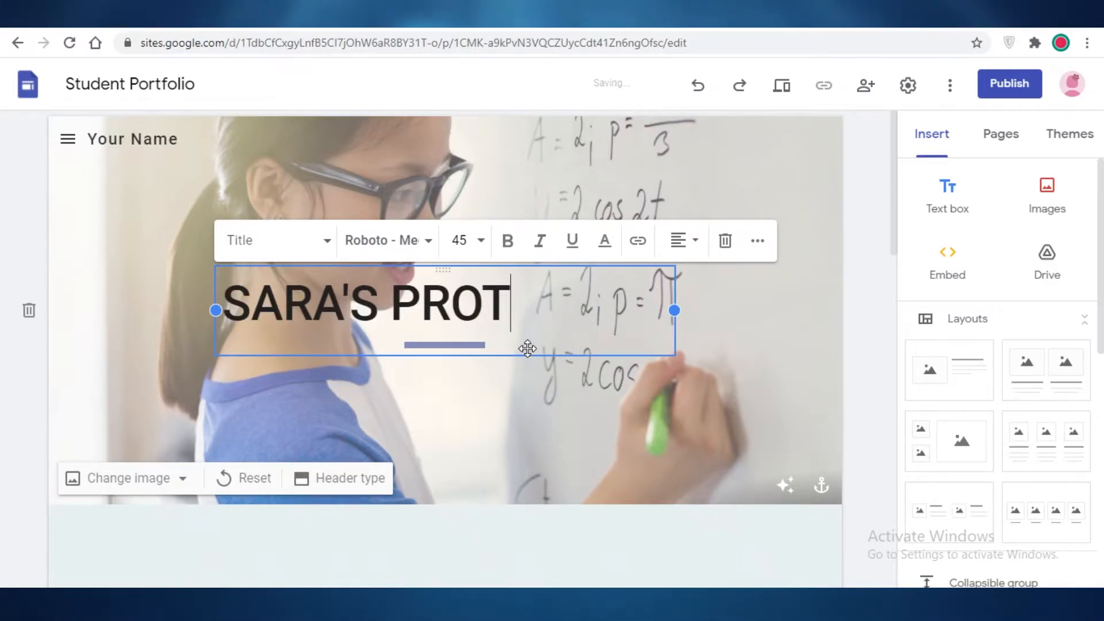
{"action": "key", "text": "BackSpace"}
{"action": "key", "text": "BackSpace"}
{"action": "key", "text": "BackSpace"}
{"action": "type", "text": "ORTFOLIO"}
{"action": "left_click", "coordinate": [855, 279]}
Step: Try to reposition and resize the title text box within the header banner
{"action": "left_click", "coordinate": [466, 297]}
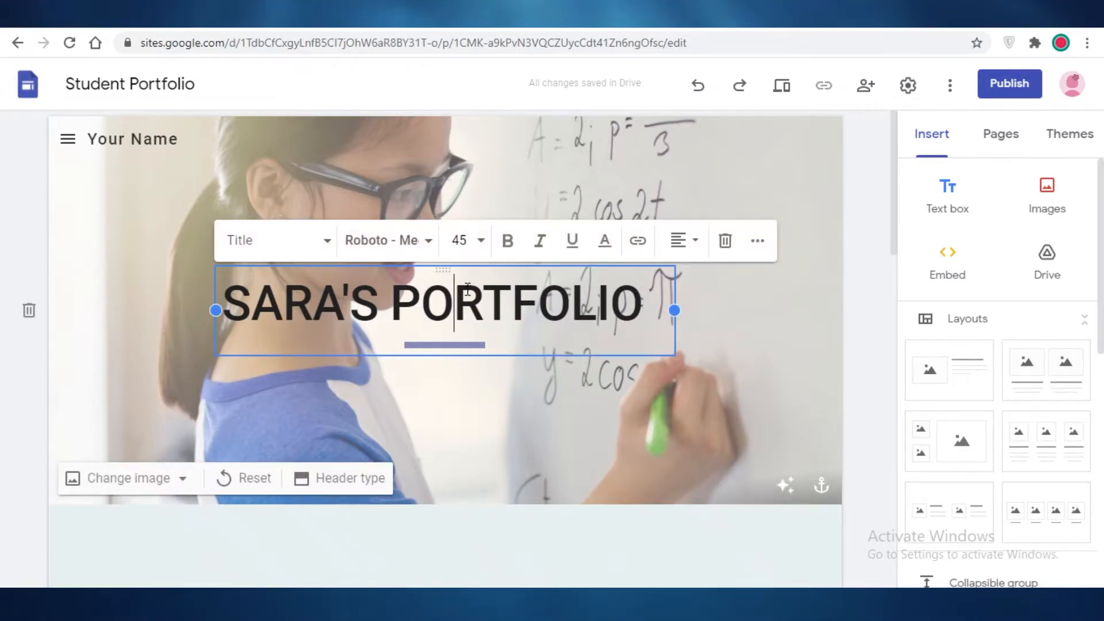
{"action": "left_click_drag", "start_coordinate": [438, 268], "coordinate": [483, 435]}
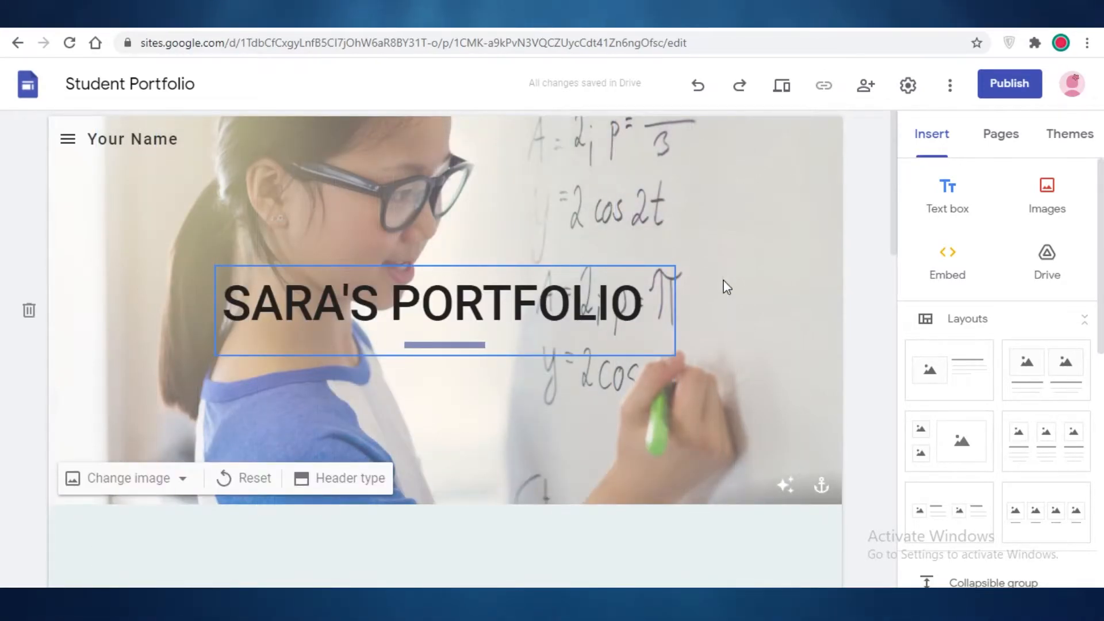
{"action": "left_click_drag", "start_coordinate": [677, 309], "coordinate": [660, 333]}
{"action": "left_click", "coordinate": [539, 309]}
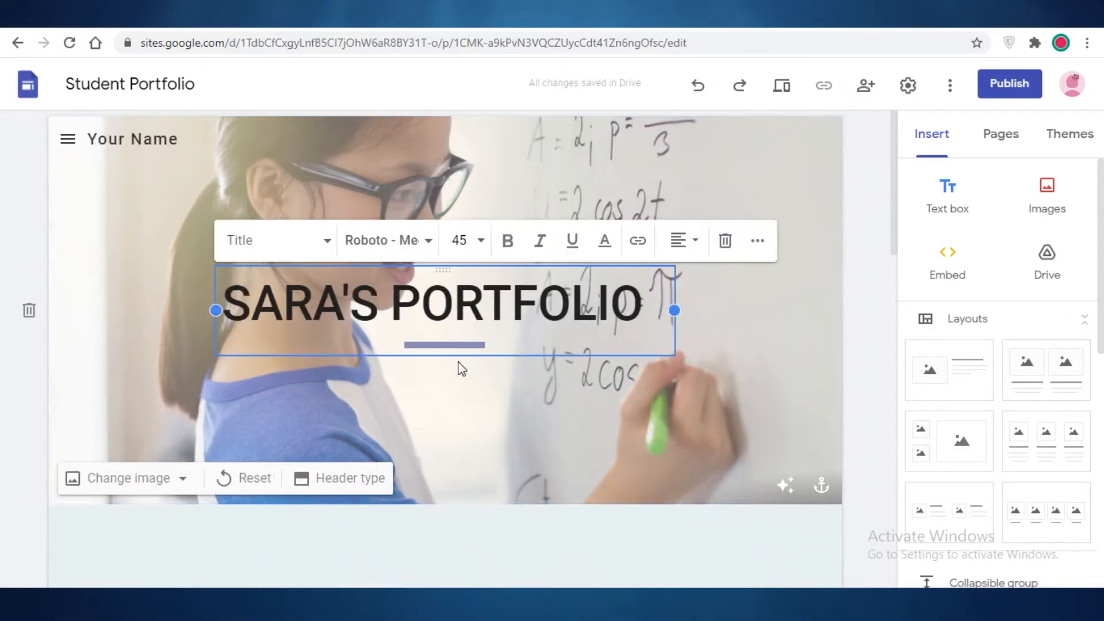
{"action": "left_click_drag", "start_coordinate": [441, 267], "coordinate": [468, 249]}
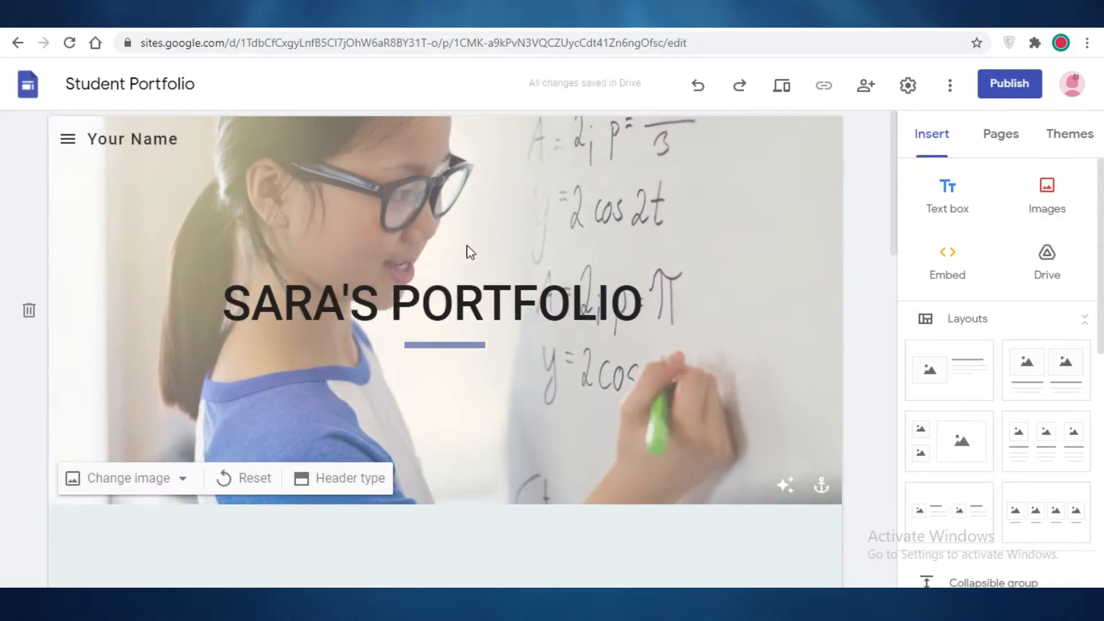
Step: Open the image gallery for replacing the header's background picture
{"action": "left_click", "coordinate": [438, 227]}
{"action": "right_click", "coordinate": [611, 191]}
{"action": "left_click", "coordinate": [610, 191]}
{"action": "double_click", "coordinate": [654, 211]}
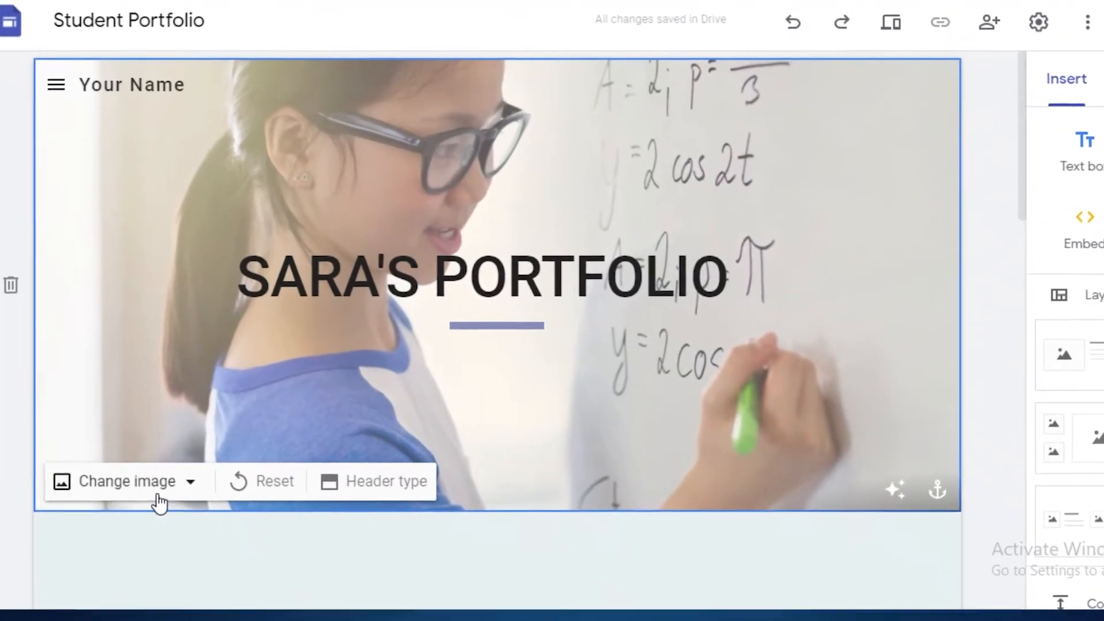
{"action": "left_click", "coordinate": [150, 488]}
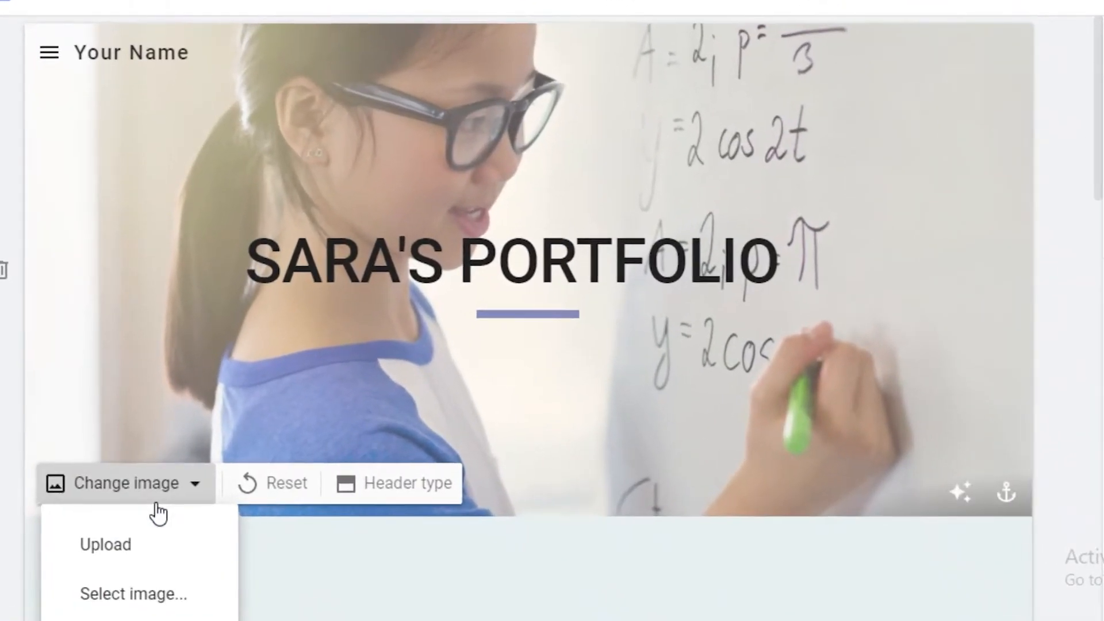
{"action": "scroll", "coordinate": [155, 512], "scroll_direction": "down", "scroll_amount": 2}
{"action": "left_click", "coordinate": [108, 490]}
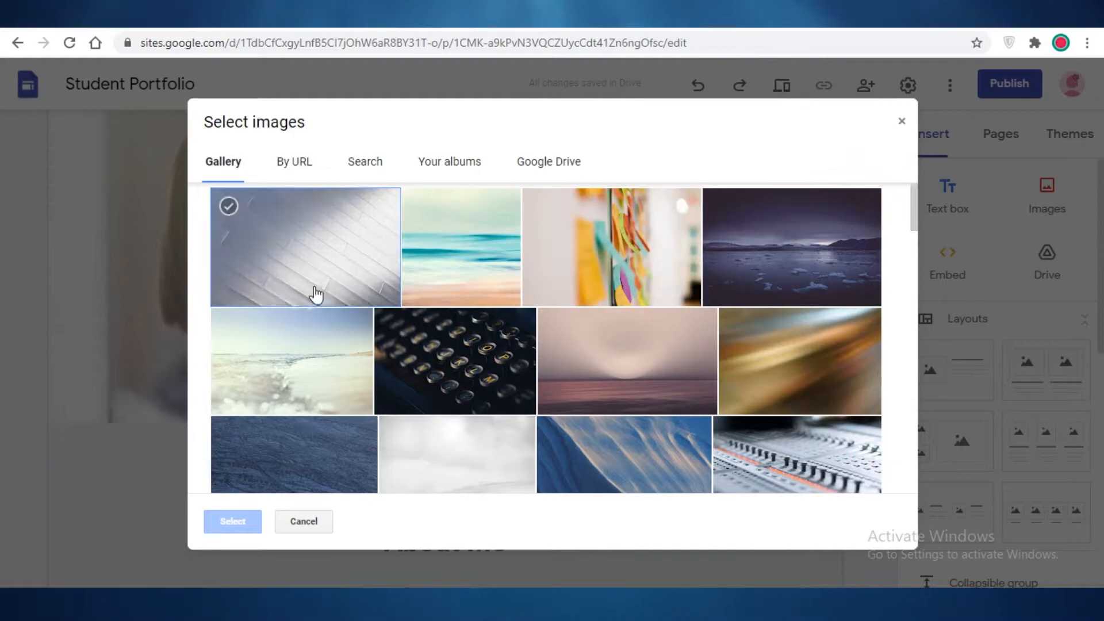
Step: Browse the gallery and set the grey-blue herringbone pattern as the header background
{"action": "scroll", "coordinate": [321, 320], "scroll_direction": "down", "scroll_amount": 10}
{"action": "scroll", "coordinate": [475, 311], "scroll_direction": "up", "scroll_amount": 6}
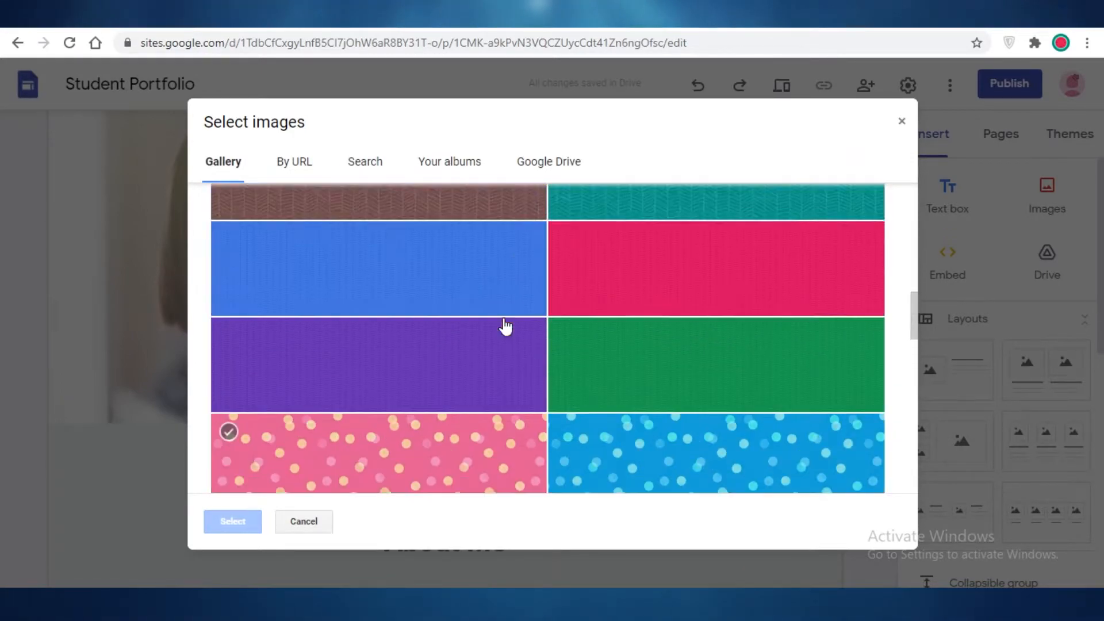
{"action": "scroll", "coordinate": [524, 320], "scroll_direction": "down", "scroll_amount": 10}
{"action": "scroll", "coordinate": [320, 318], "scroll_direction": "down", "scroll_amount": 6}
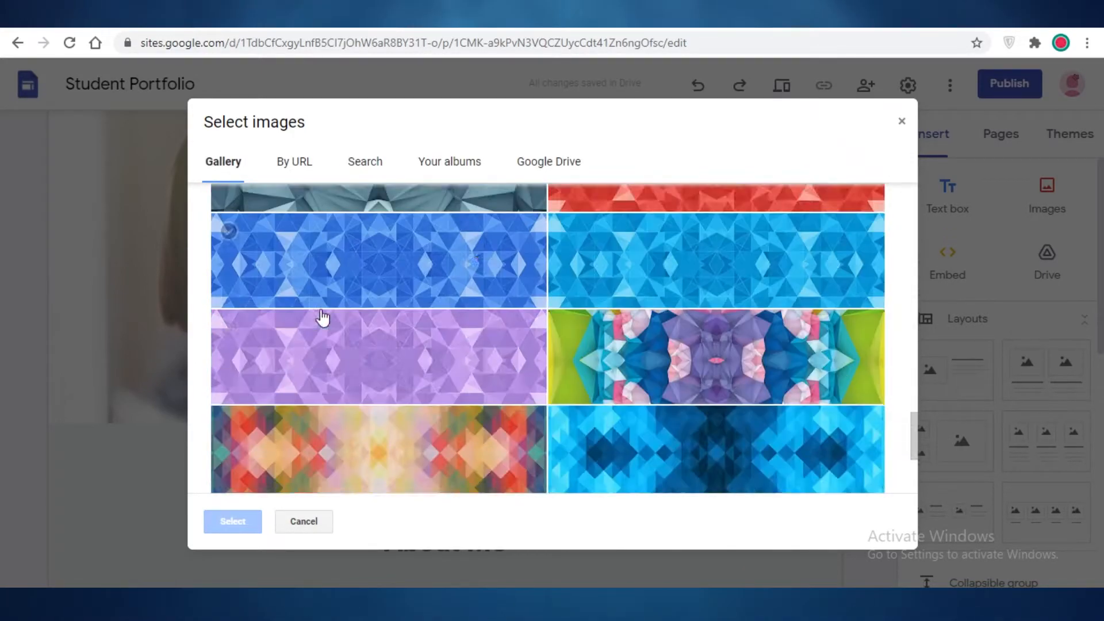
{"action": "scroll", "coordinate": [588, 390], "scroll_direction": "up", "scroll_amount": 15}
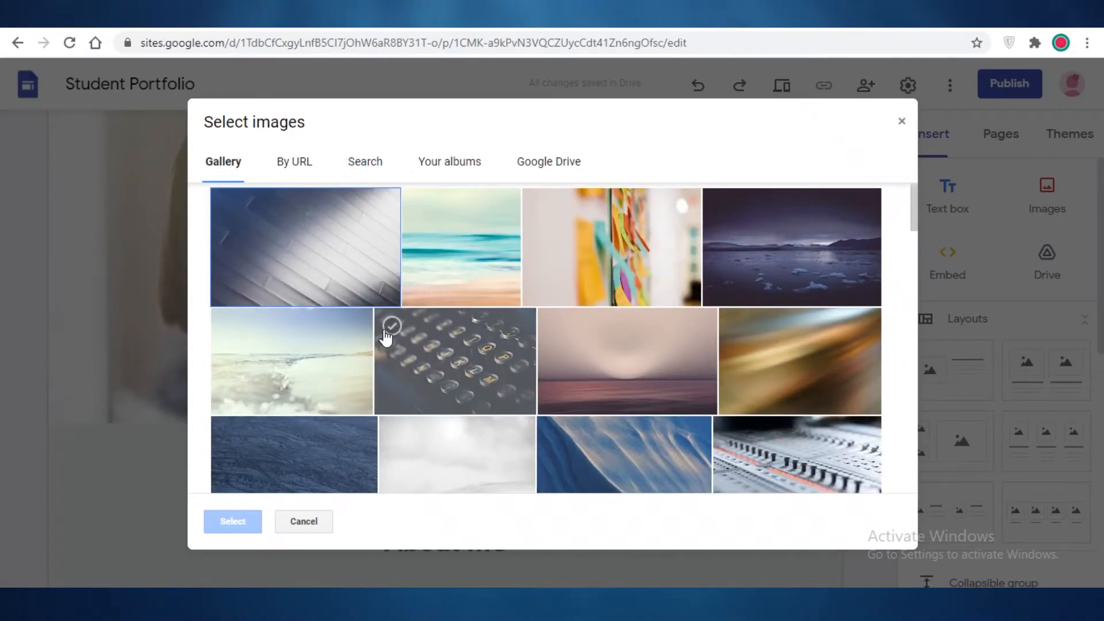
{"action": "scroll", "coordinate": [742, 322], "scroll_direction": "down", "scroll_amount": 3}
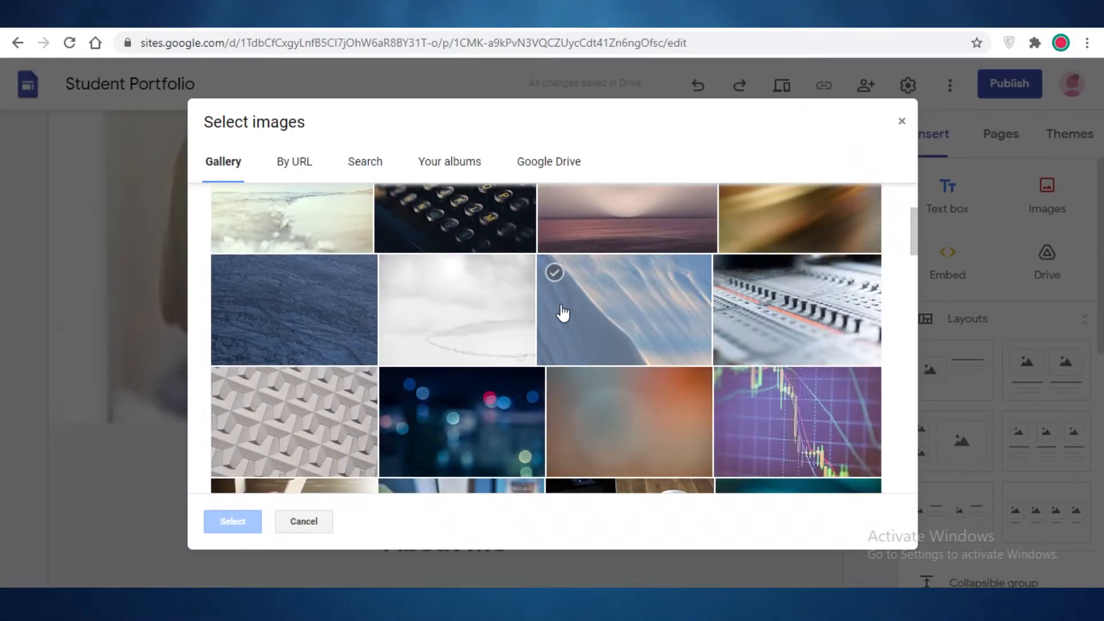
{"action": "scroll", "coordinate": [535, 409], "scroll_direction": "down", "scroll_amount": 4}
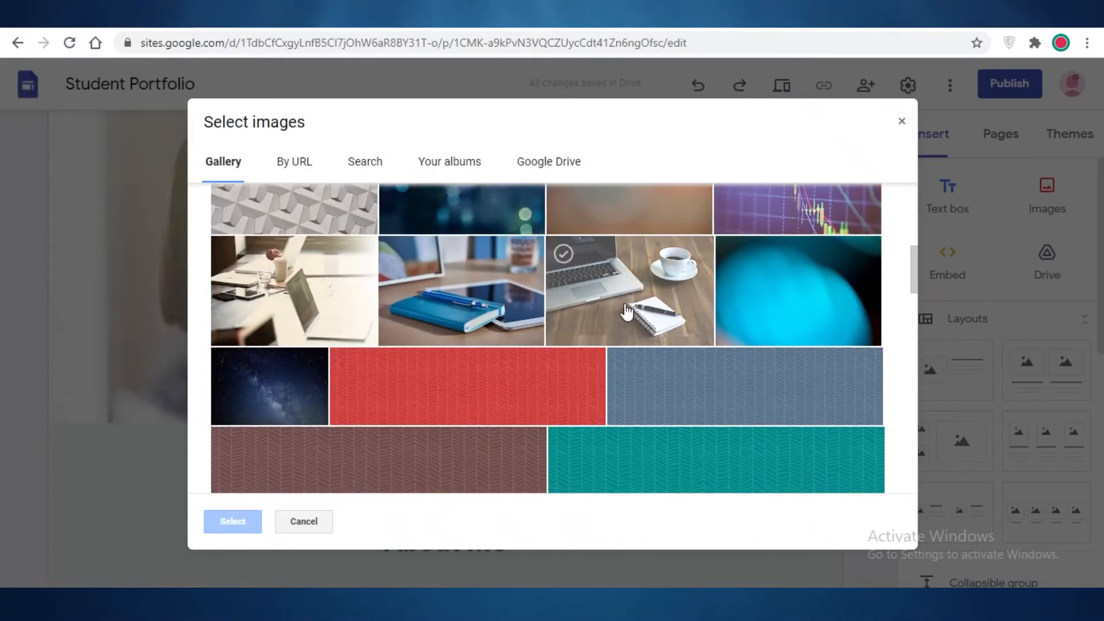
{"action": "scroll", "coordinate": [635, 288], "scroll_direction": "up", "scroll_amount": 3}
{"action": "scroll", "coordinate": [640, 311], "scroll_direction": "down", "scroll_amount": 3}
{"action": "left_click", "coordinate": [683, 402]}
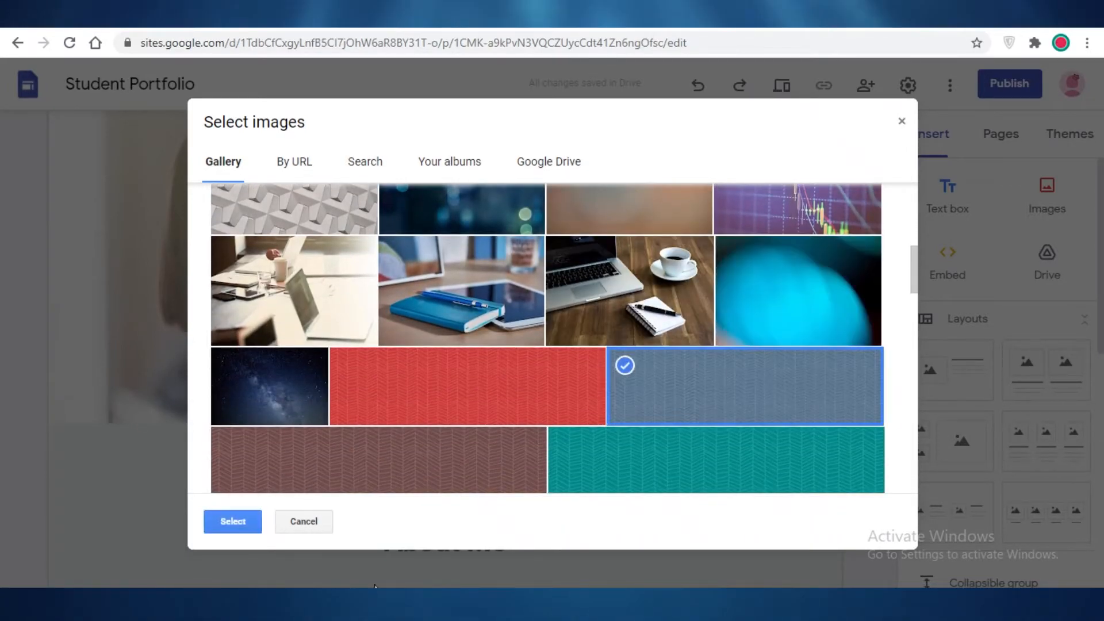
{"action": "left_click", "coordinate": [235, 521]}
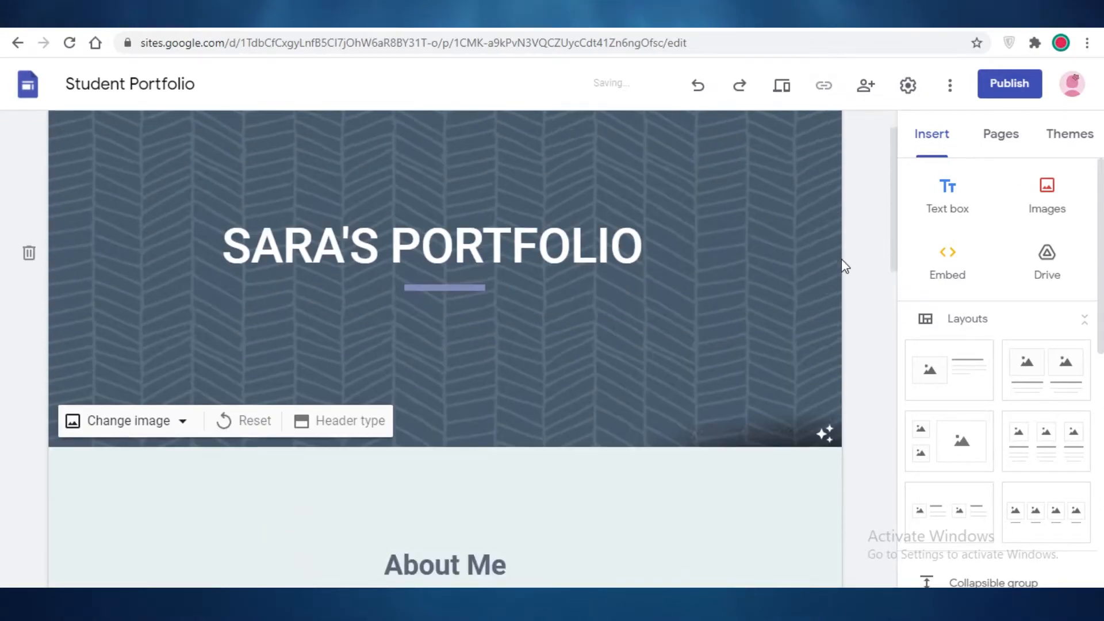
Step: Delete the placeholder paragraphs under the About Me heading
{"action": "scroll", "coordinate": [843, 266], "scroll_direction": "down", "scroll_amount": 7}
{"action": "scroll", "coordinate": [372, 385], "scroll_direction": "up", "scroll_amount": 1}
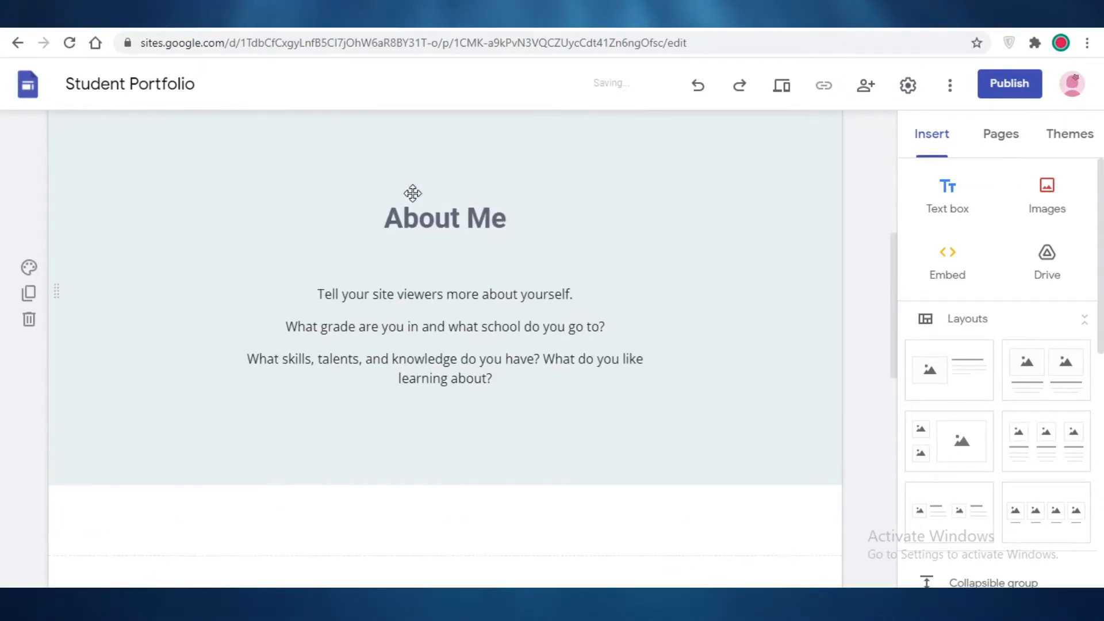
{"action": "left_click_drag", "start_coordinate": [323, 294], "coordinate": [669, 373]}
{"action": "key", "text": "BackSpace"}
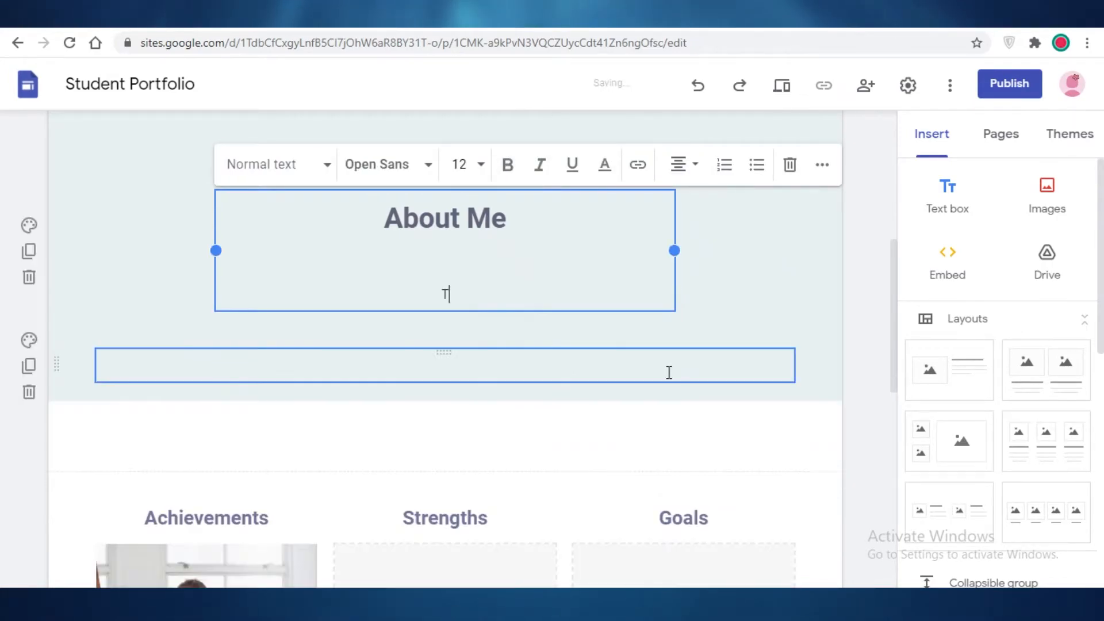
{"action": "key", "text": "BackSpace"}
{"action": "type", "text": "ASIKA"}
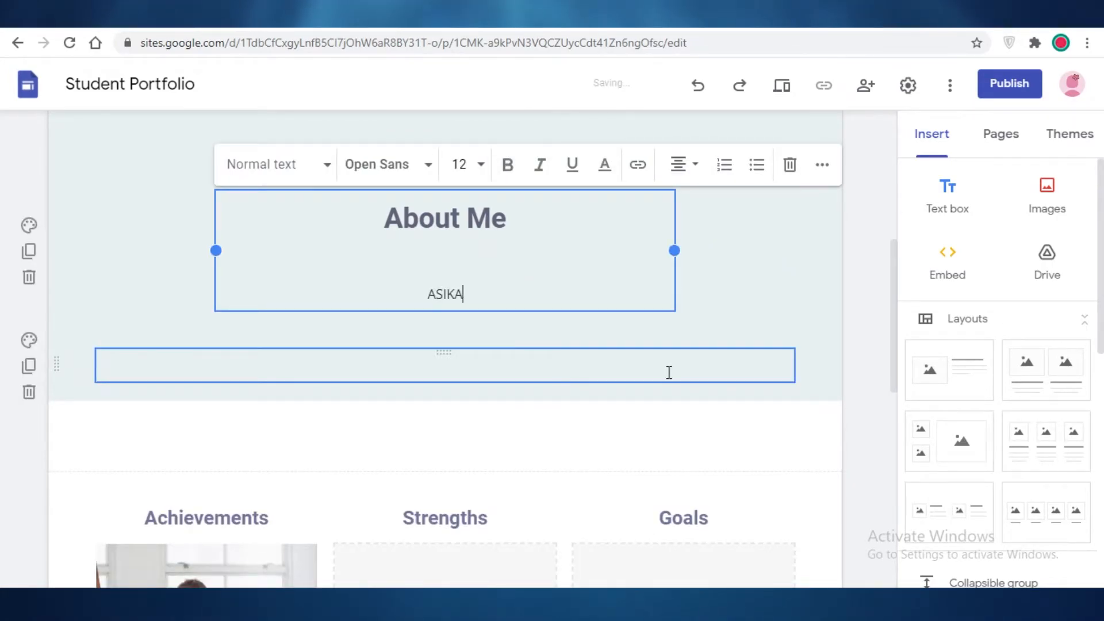
{"action": "key", "text": "BackSpace"}
{"action": "key", "text": "BackSpace"}
{"action": "key", "text": "BackSpace"}
{"action": "key", "text": "BackSpace"}
{"action": "key", "text": "BackSpace"}
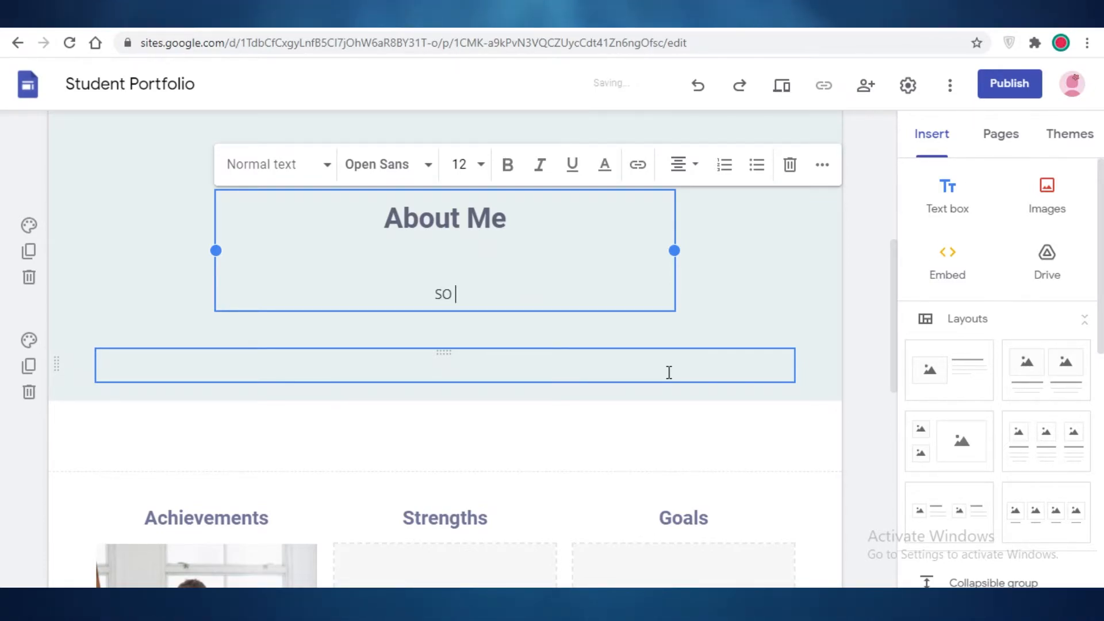
Step: Write an About Me introduction in capitals giving the owner's first name and "IM A QUALIFIED COURSE TUTOR FOR ADVANCED PHYSICS."
{"action": "type", "text": "HI MY NAME IS SARA AND IM A QUALIFIED"}
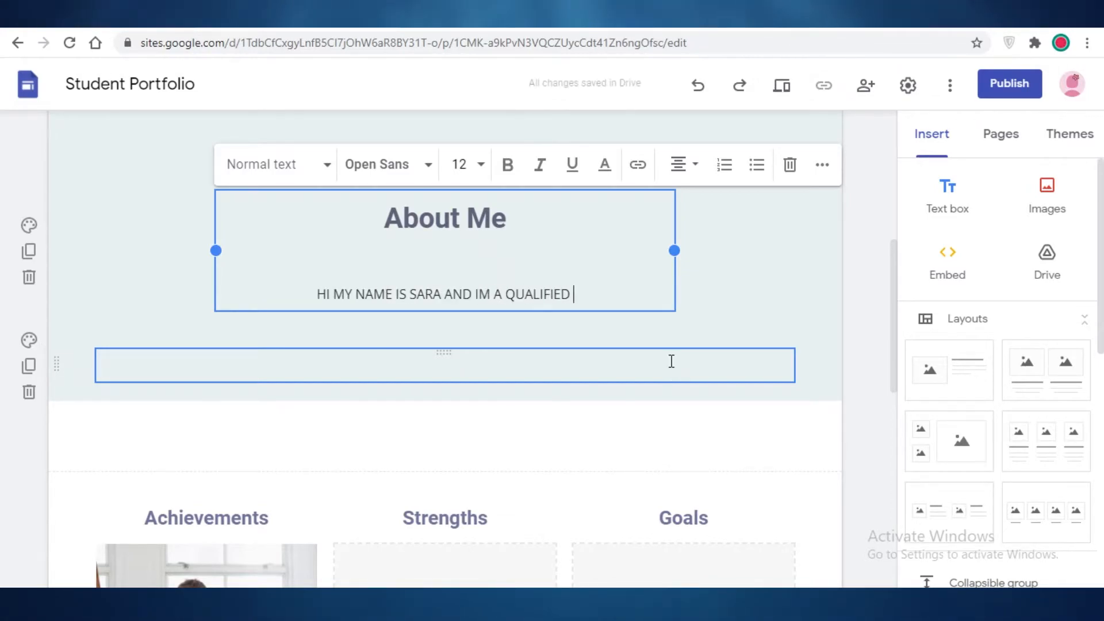
{"action": "type", "text": " B"}
{"action": "type", "text": "OURSE TUTOR DFI="}
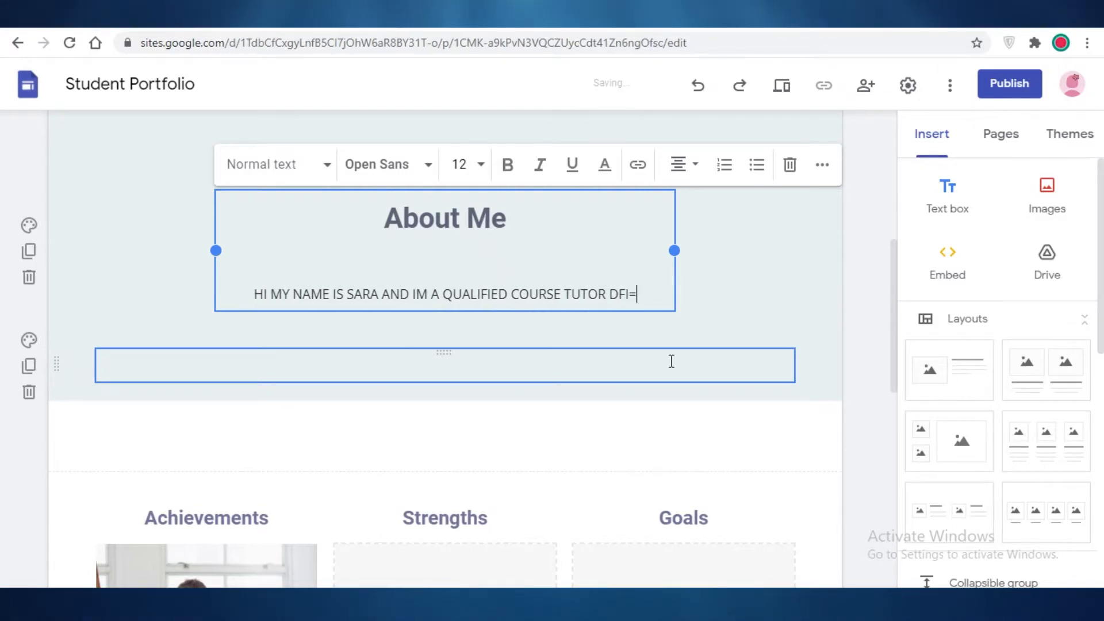
{"action": "key", "text": "BackSpace"}
{"action": "key", "text": "BackSpace"}
{"action": "key", "text": "BackSpace"}
{"action": "key", "text": "BackSpace"}
{"action": "type", "text": "FOR ADVANCED"}
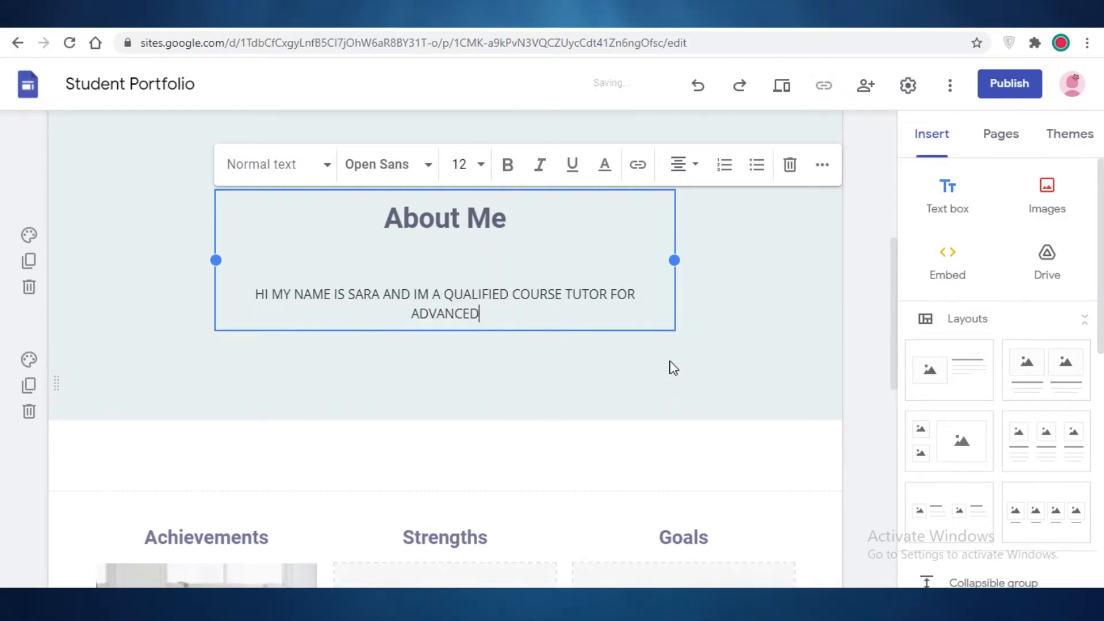
{"action": "type", "text": " PHYSICS."}
{"action": "left_click", "coordinate": [819, 335]}
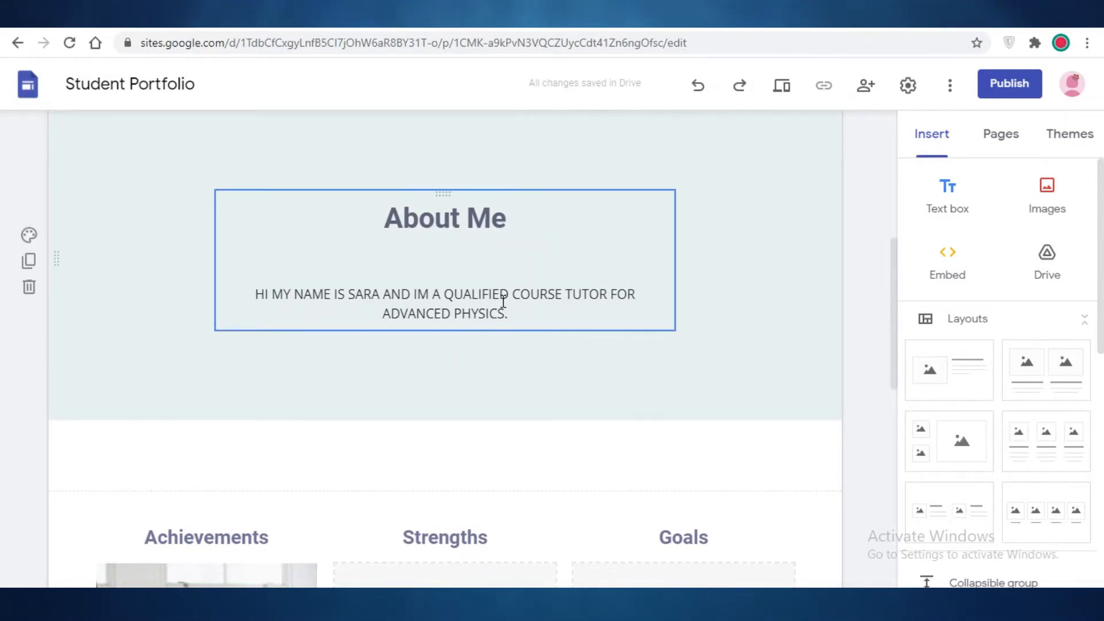
Step: Delete the whole Achievements group, including its heading, painter image and bullet text
{"action": "scroll", "coordinate": [420, 247], "scroll_direction": "down", "scroll_amount": 3}
{"action": "scroll", "coordinate": [241, 241], "scroll_direction": "down", "scroll_amount": 2}
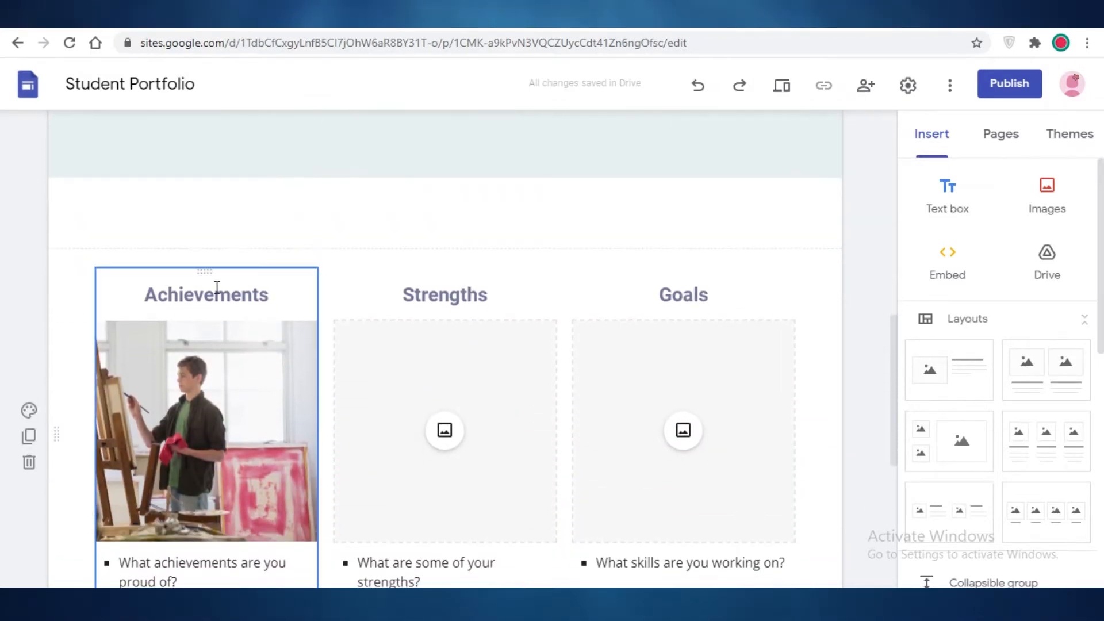
{"action": "scroll", "coordinate": [212, 461], "scroll_direction": "down", "scroll_amount": 1}
{"action": "scroll", "coordinate": [205, 530], "scroll_direction": "down", "scroll_amount": 2}
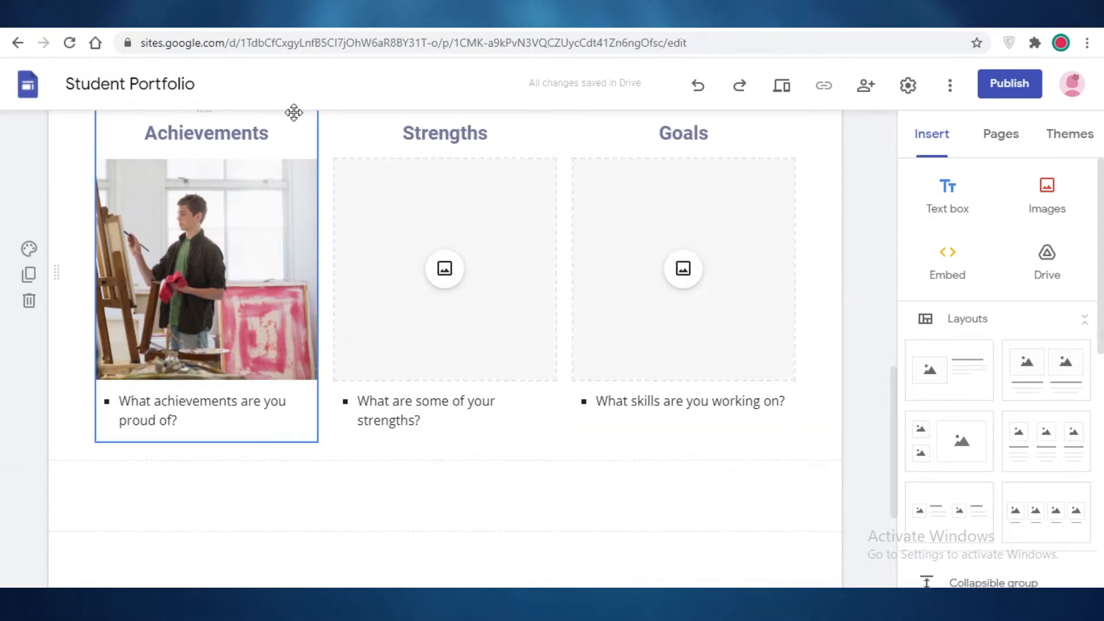
{"action": "left_click_drag", "start_coordinate": [239, 217], "coordinate": [163, 219]}
{"action": "right_click", "coordinate": [163, 221]}
{"action": "left_click", "coordinate": [164, 221]}
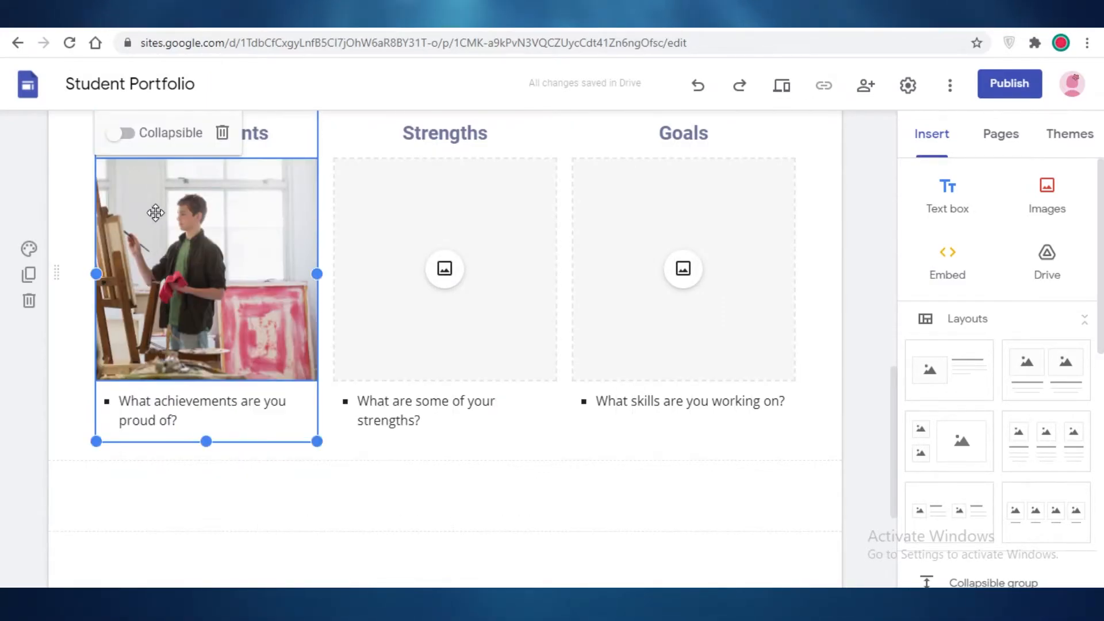
{"action": "scroll", "coordinate": [364, 211], "scroll_direction": "up", "scroll_amount": 1}
{"action": "left_click", "coordinate": [284, 226]}
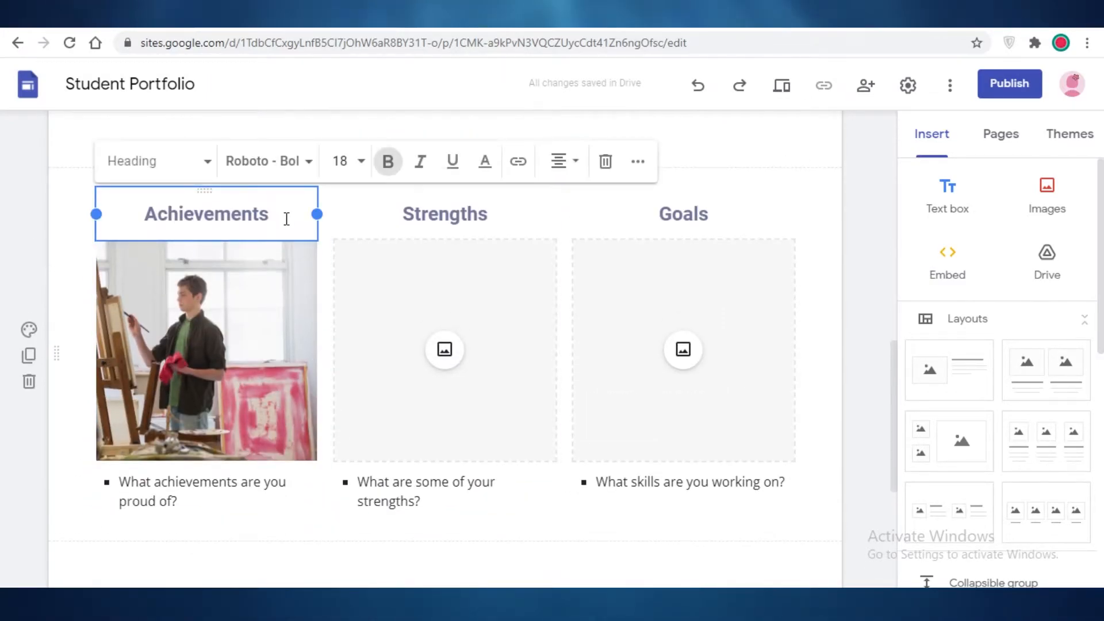
{"action": "left_click", "coordinate": [269, 188]}
{"action": "left_click", "coordinate": [221, 161]}
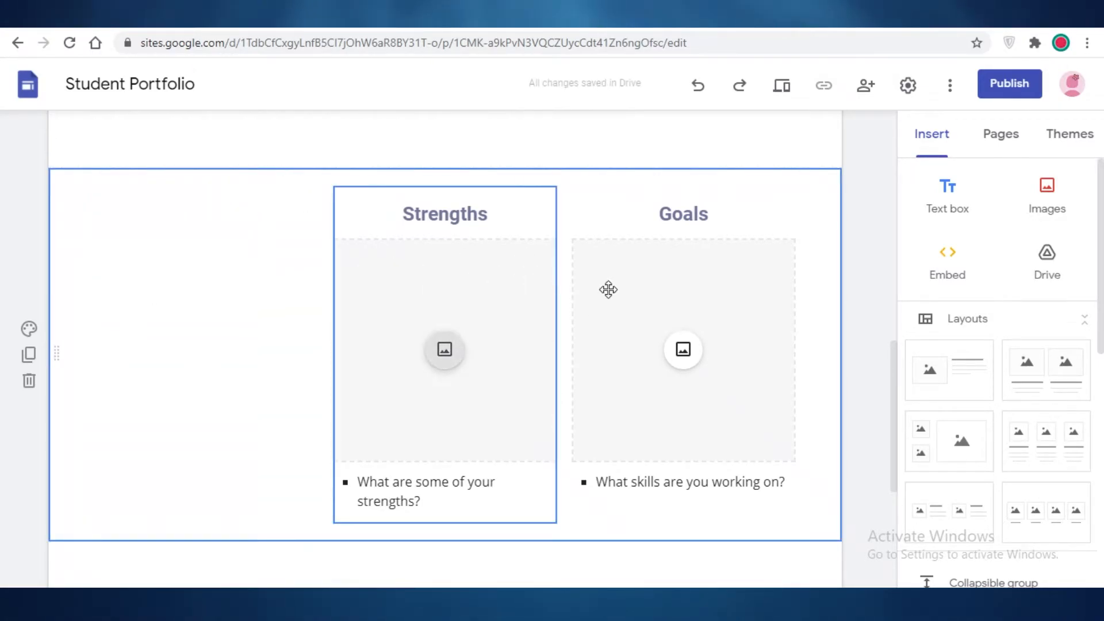
Step: Reposition the Strengths and Goals groups side by side, balanced across the section with a gap between them
{"action": "mouse_move", "coordinate": [451, 313]}
{"action": "left_mouse_down"}
{"action": "mouse_move", "coordinate": [340, 336]}
{"action": "mouse_move", "coordinate": [222, 335]}
{"action": "mouse_move", "coordinate": [460, 328]}
{"action": "left_mouse_up"}
{"action": "left_click_drag", "start_coordinate": [640, 308], "coordinate": [575, 315]}
{"action": "left_click_drag", "start_coordinate": [211, 318], "coordinate": [290, 314]}
{"action": "left_click_drag", "start_coordinate": [604, 312], "coordinate": [734, 286]}
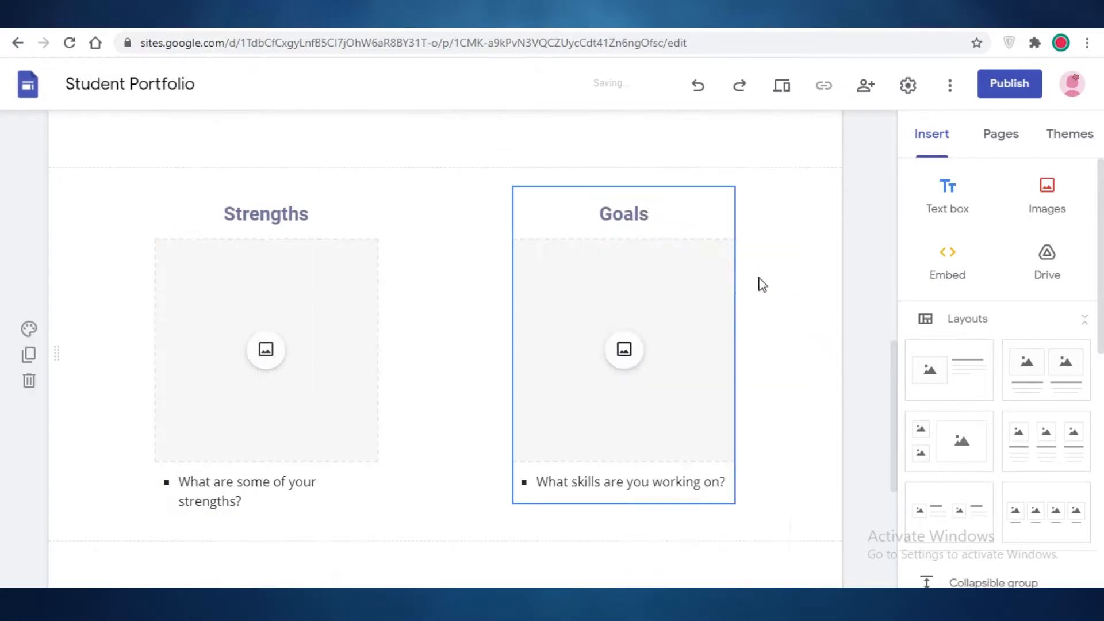
Step: Review the edited page from the About Me section down to the contact footer
{"action": "scroll", "coordinate": [516, 187], "scroll_direction": "up", "scroll_amount": 4}
{"action": "scroll", "coordinate": [448, 117], "scroll_direction": "down", "scroll_amount": 7}
{"action": "scroll", "coordinate": [399, 179], "scroll_direction": "up", "scroll_amount": 4}
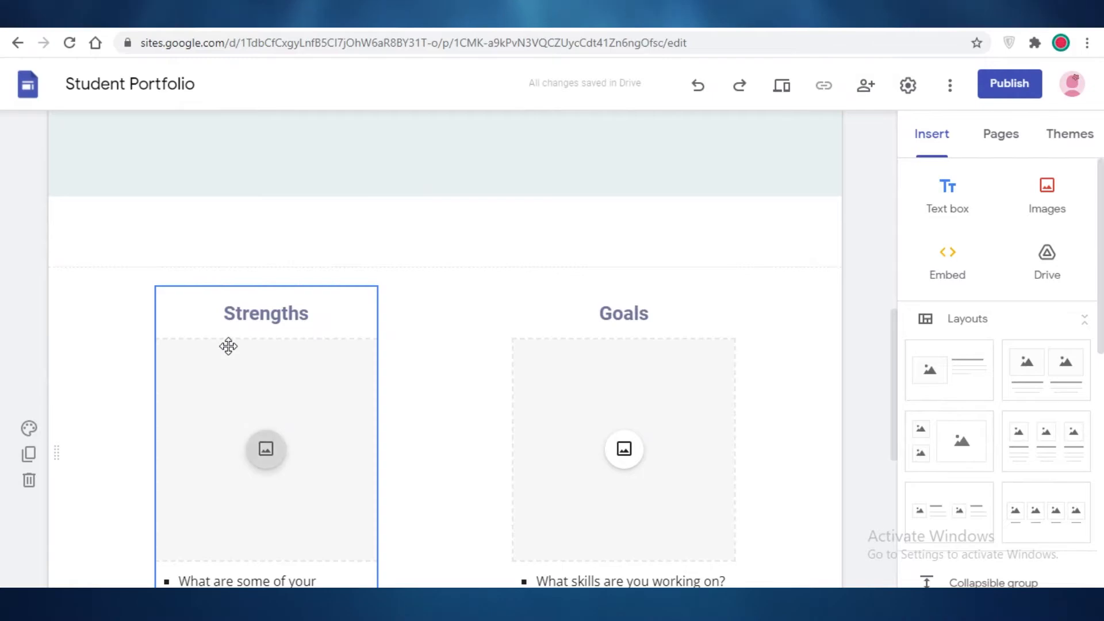
{"action": "scroll", "coordinate": [230, 296], "scroll_direction": "down", "scroll_amount": 1}
{"action": "scroll", "coordinate": [248, 244], "scroll_direction": "down", "scroll_amount": 6}
{"action": "mouse_move", "coordinate": [395, 530]}
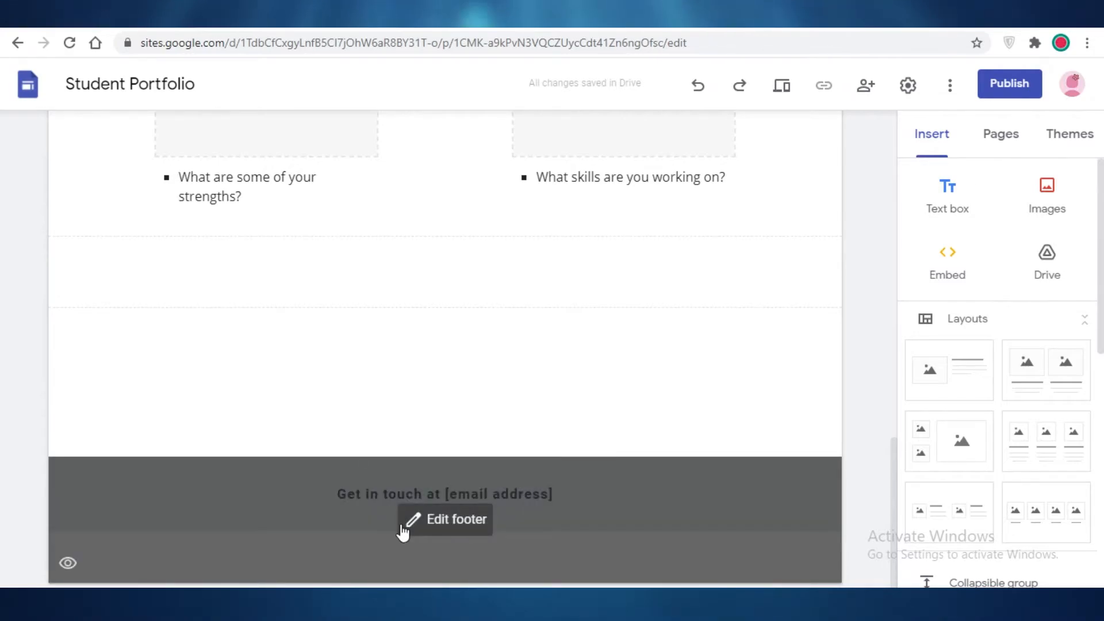
Step: Examine the site's navigation menu, including the subpages listed under Classes
{"action": "scroll", "coordinate": [338, 316], "scroll_direction": "up", "scroll_amount": 15}
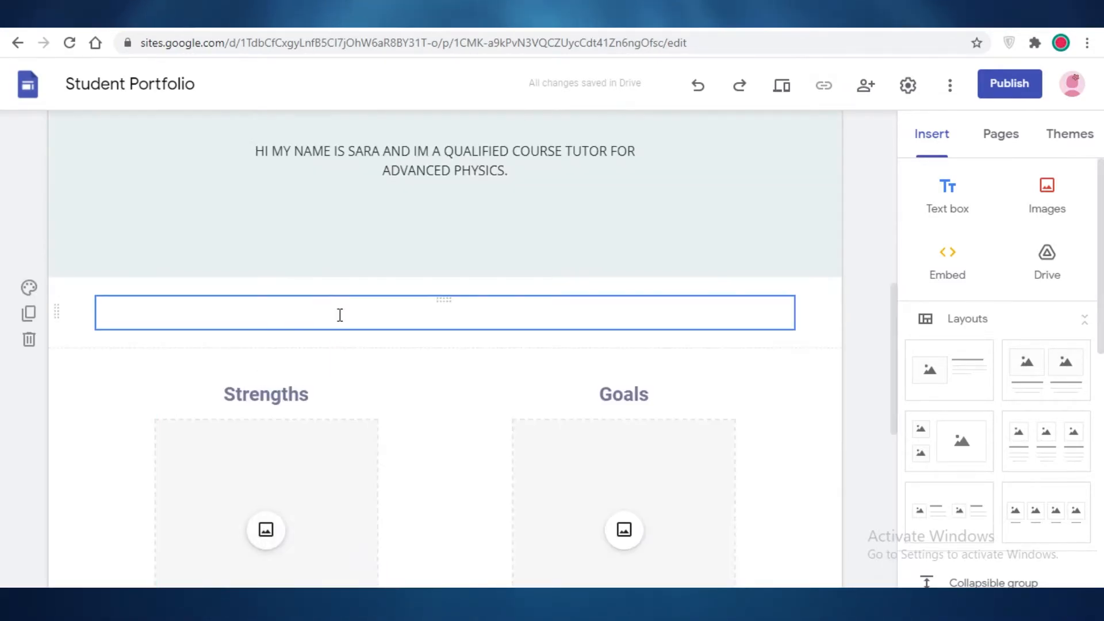
{"action": "scroll", "coordinate": [341, 204], "scroll_direction": "up", "scroll_amount": 1}
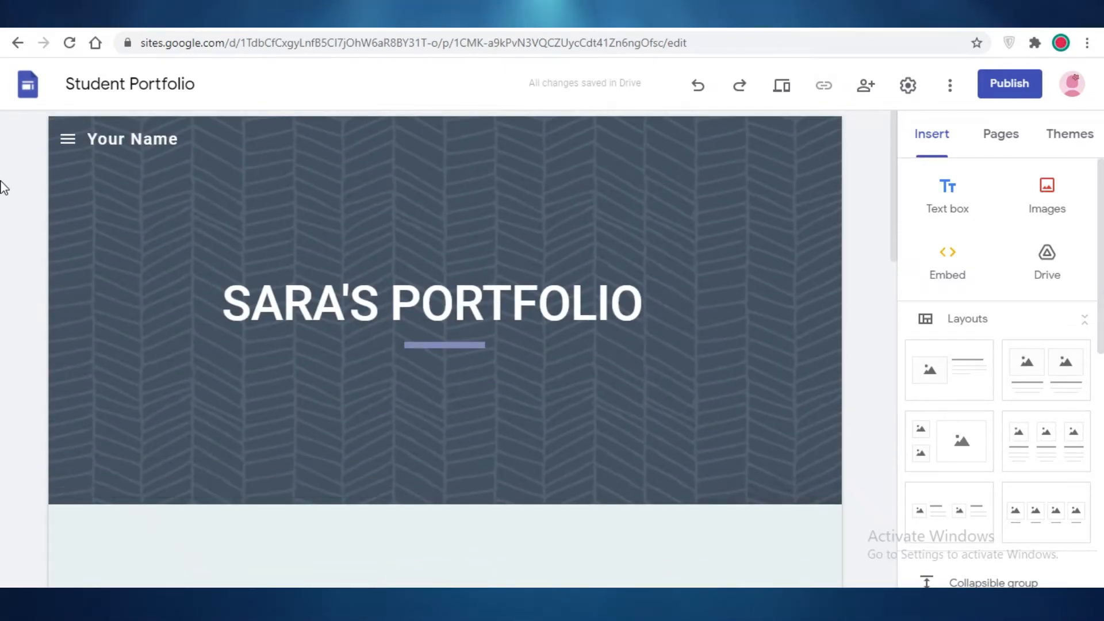
{"action": "left_click", "coordinate": [70, 135]}
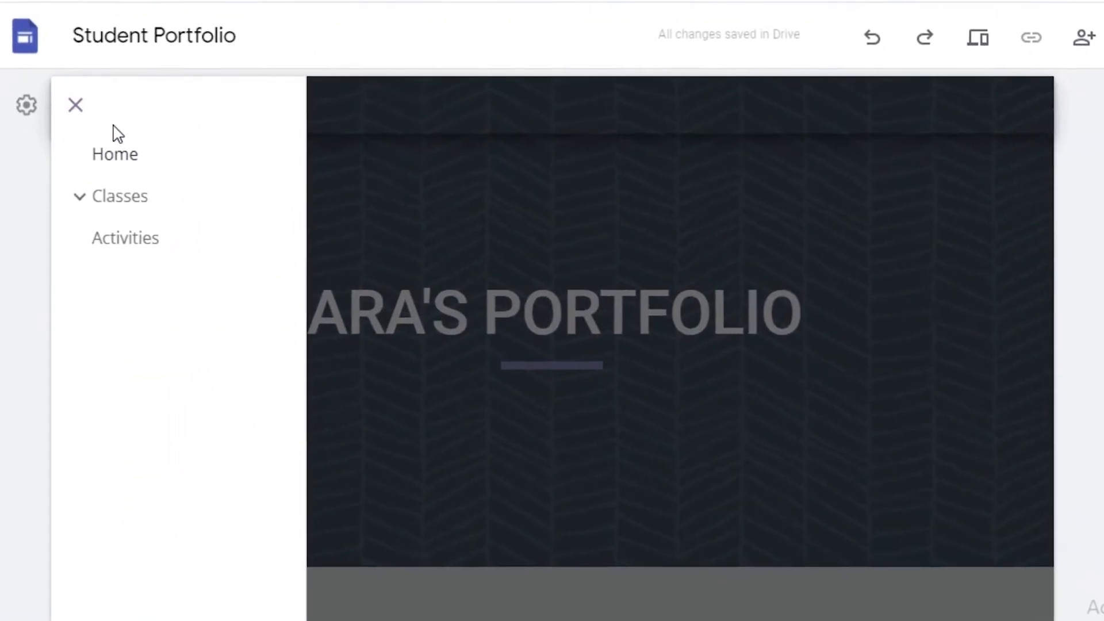
{"action": "left_click", "coordinate": [81, 197]}
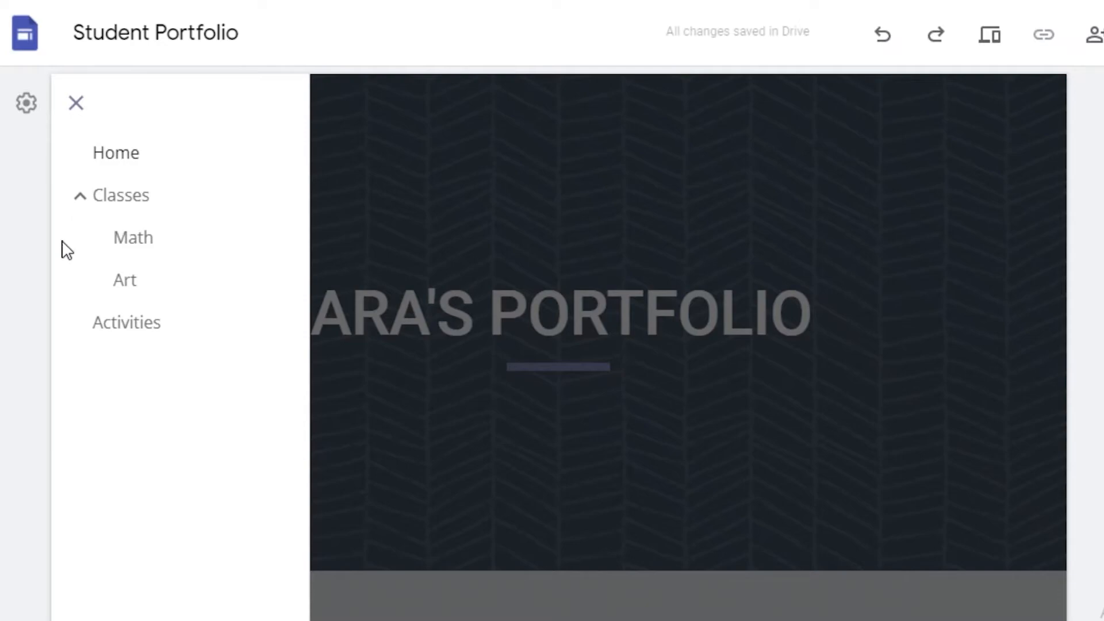
{"action": "left_click", "coordinate": [773, 359]}
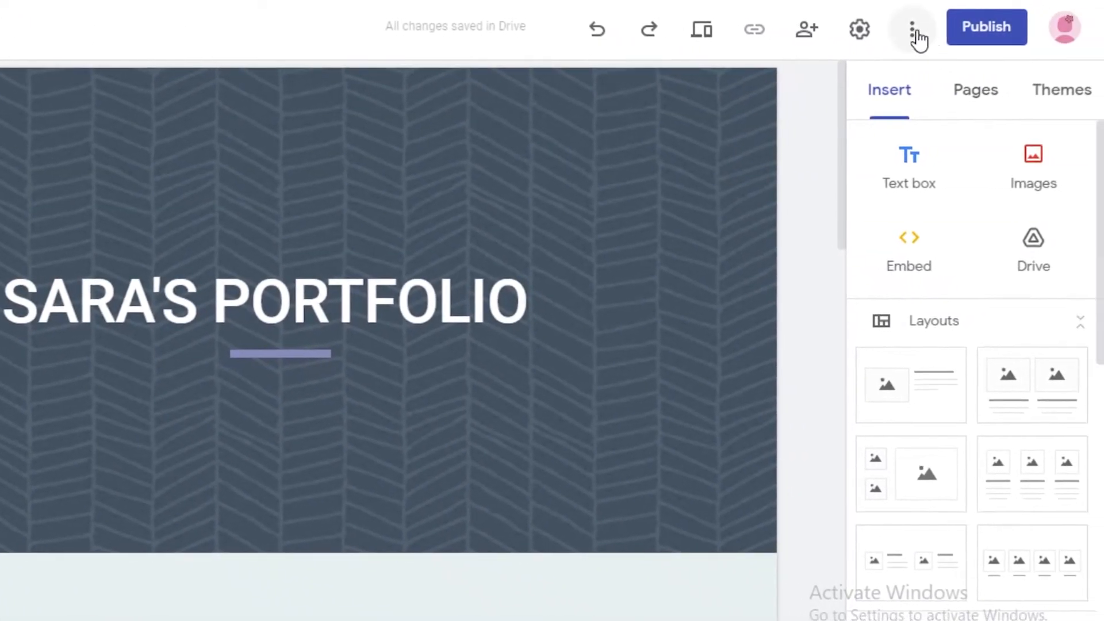
{"action": "left_click", "coordinate": [915, 32]}
{"action": "left_click", "coordinate": [797, 95]}
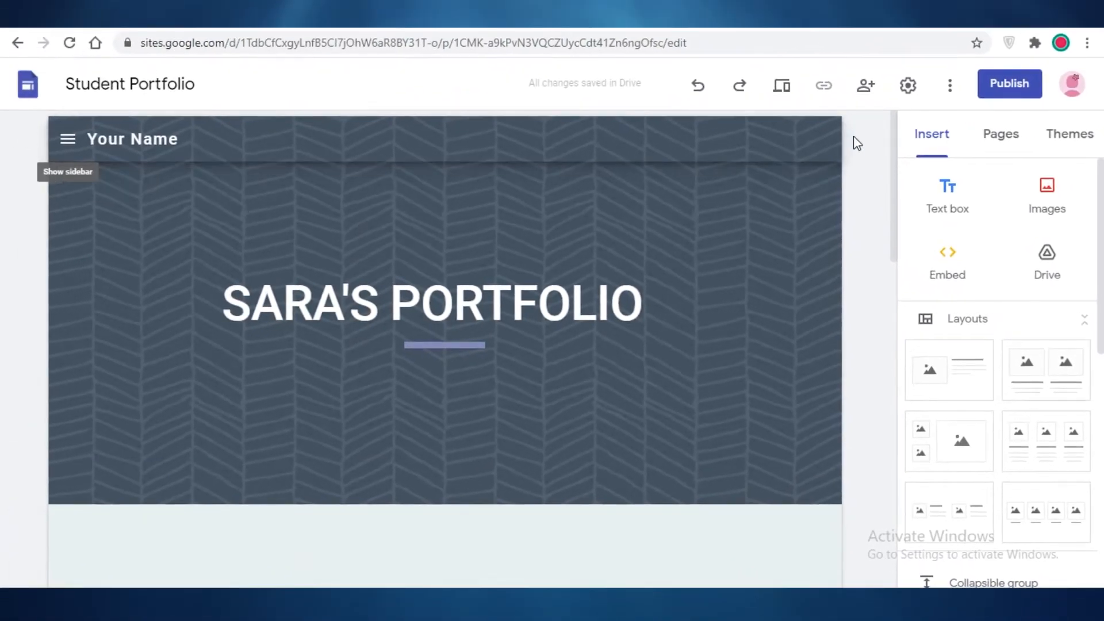
{"action": "scroll", "coordinate": [834, 281], "scroll_direction": "down", "scroll_amount": 10}
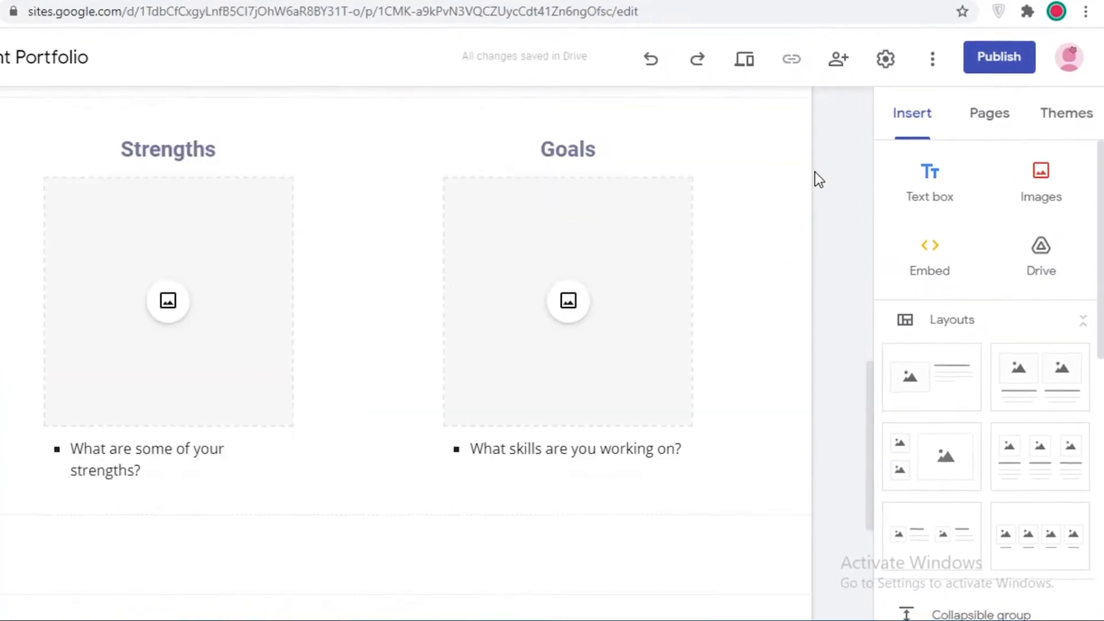
{"action": "scroll", "coordinate": [564, 138], "scroll_direction": "up", "scroll_amount": 10}
Step: Show the site's page list and expand the Classes page to reveal its subpages
{"action": "left_click", "coordinate": [973, 115]}
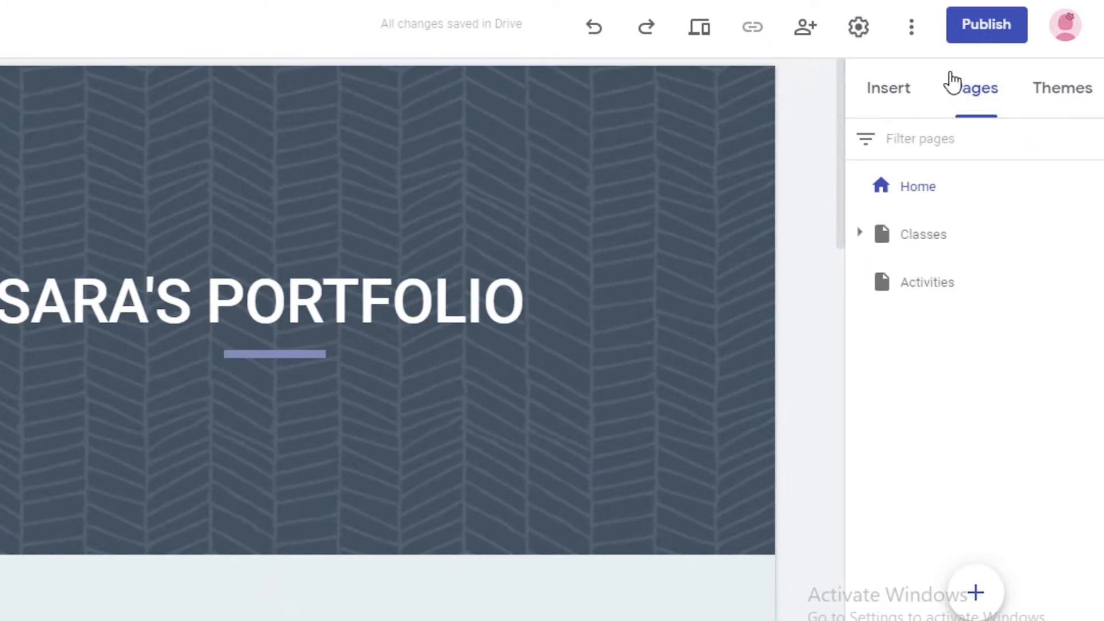
{"action": "left_click", "coordinate": [969, 89]}
{"action": "left_click", "coordinate": [1092, 234]}
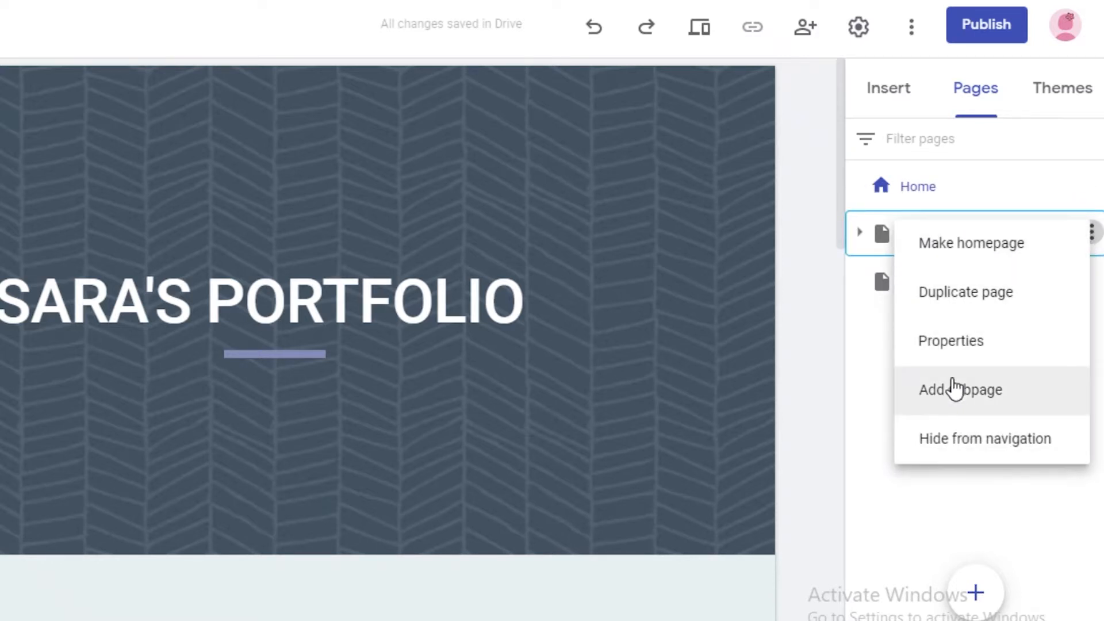
{"action": "left_click", "coordinate": [852, 333]}
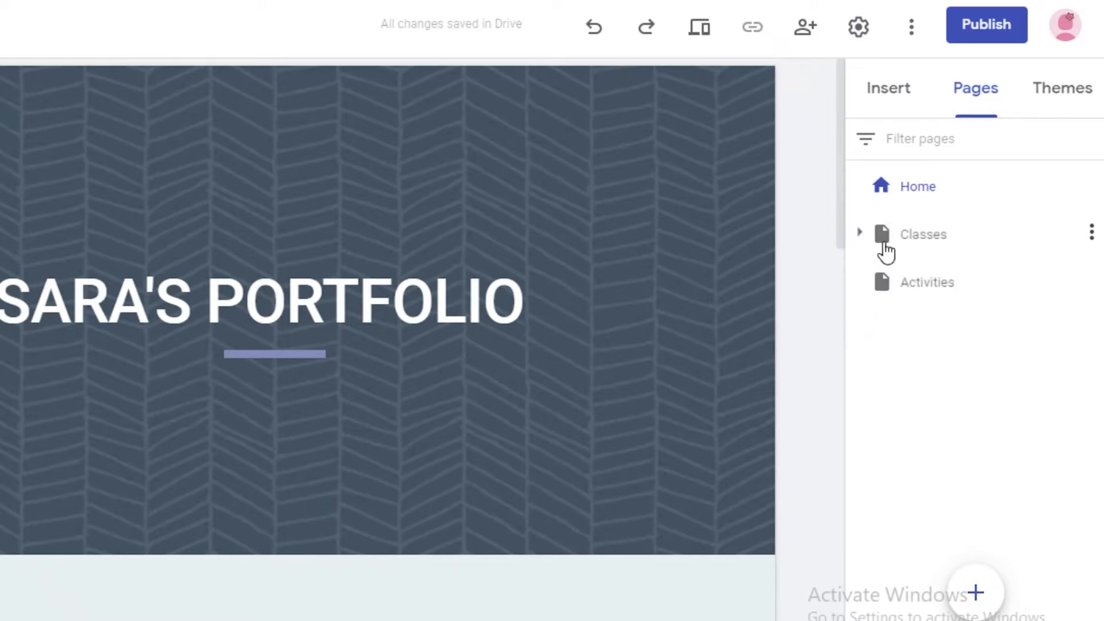
{"action": "right_click", "coordinate": [892, 236]}
{"action": "left_click", "coordinate": [857, 233]}
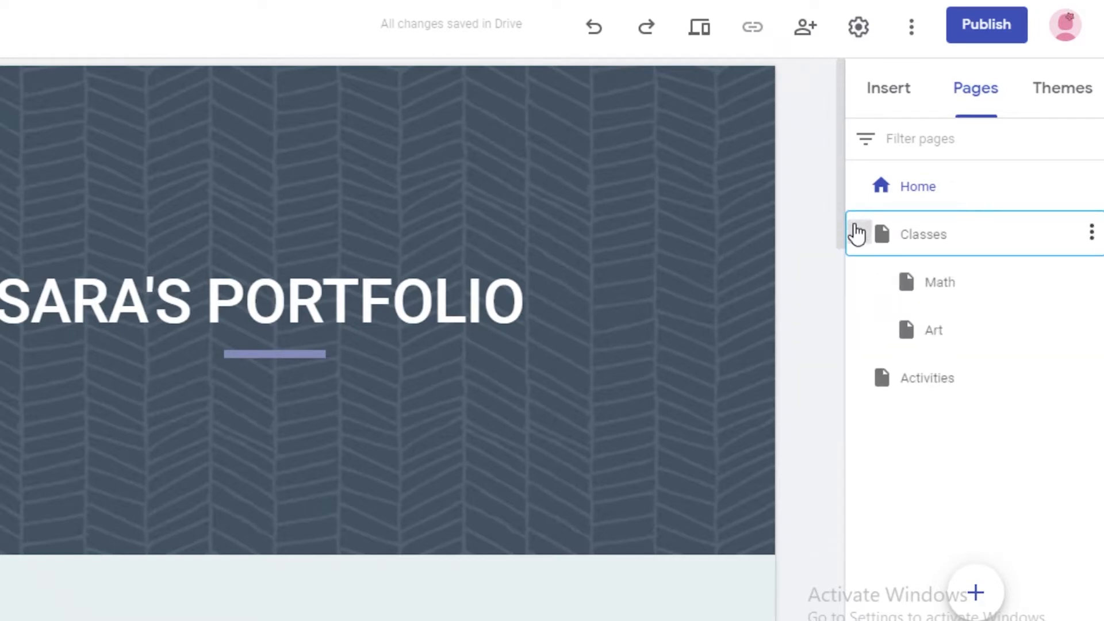
Step: Delete the Math and Art subpages under Classes
{"action": "left_click", "coordinate": [1090, 244]}
{"action": "left_click", "coordinate": [869, 301]}
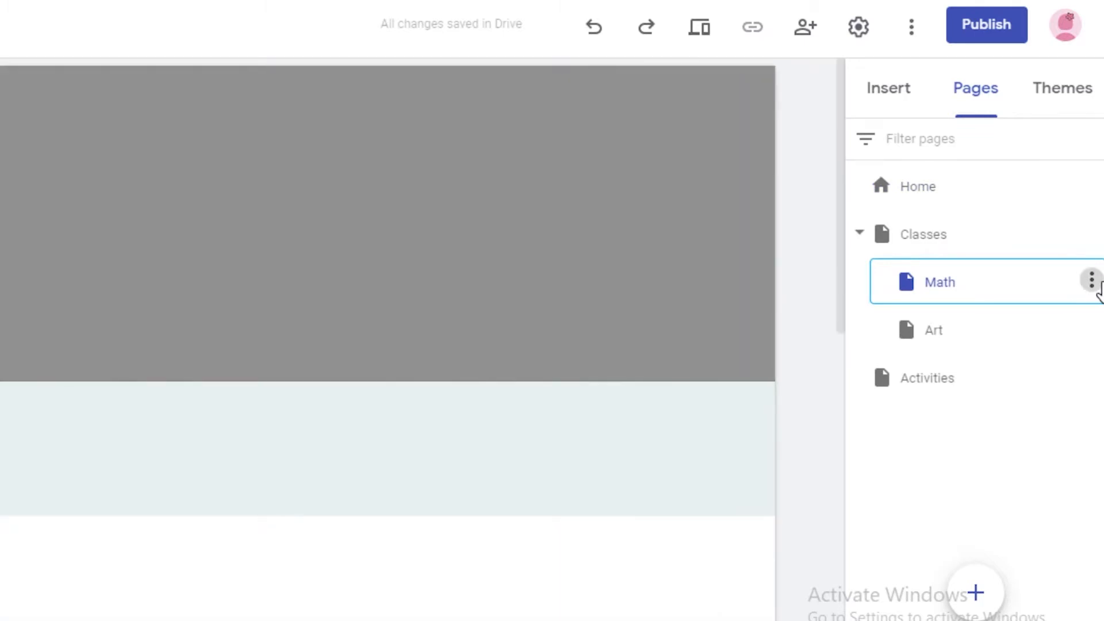
{"action": "left_click", "coordinate": [1091, 281]}
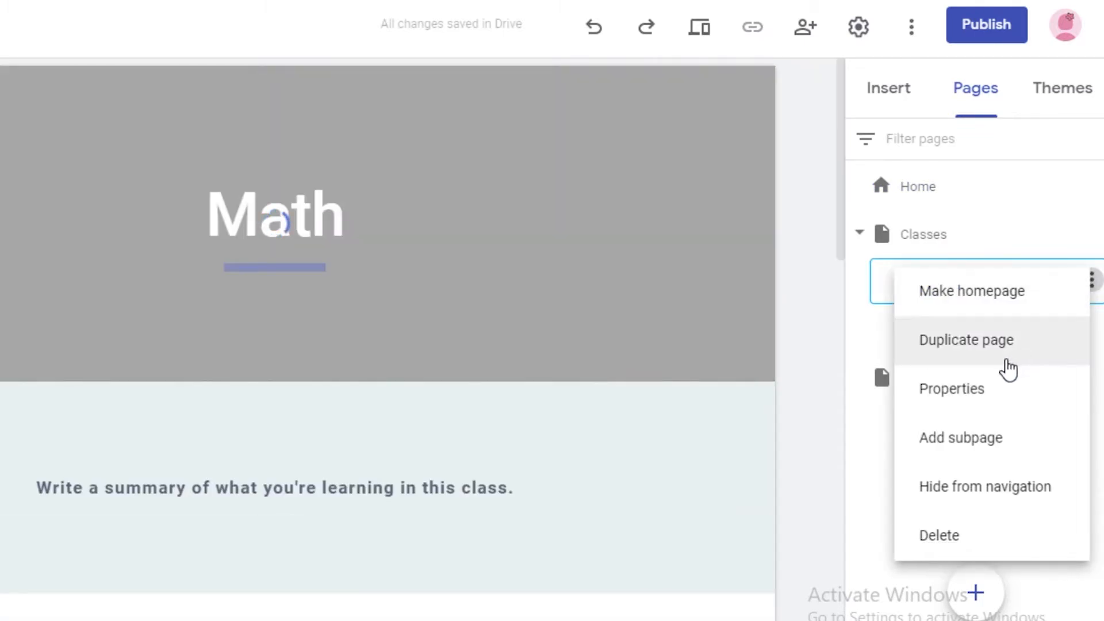
{"action": "left_click", "coordinate": [940, 565]}
{"action": "left_click", "coordinate": [1096, 281]}
{"action": "left_click", "coordinate": [978, 535]}
{"action": "left_click", "coordinate": [1091, 281]}
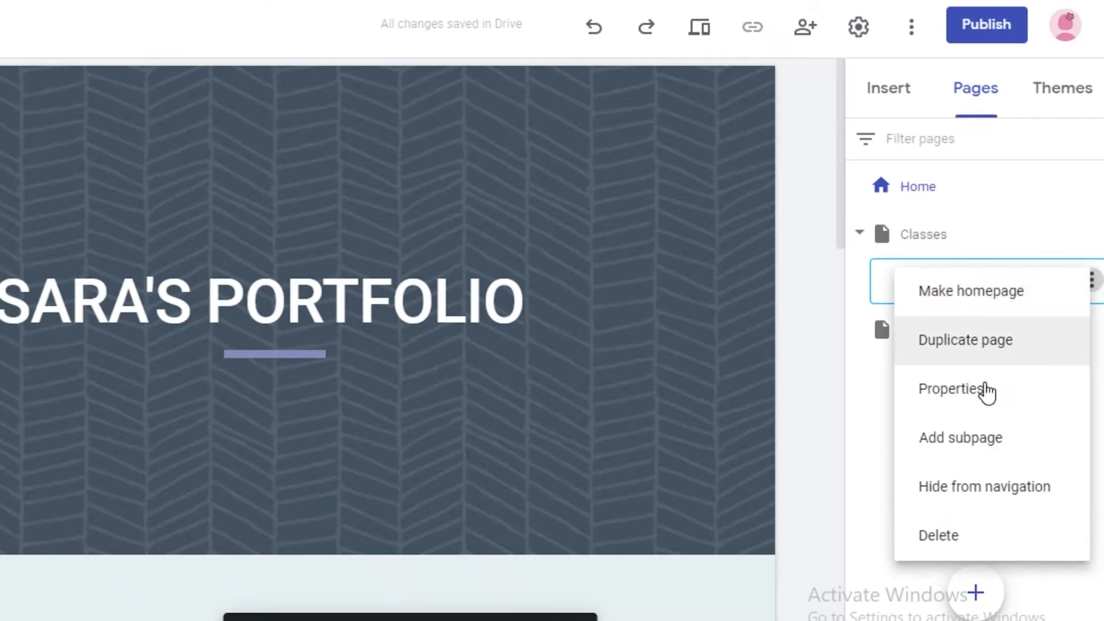
{"action": "left_click", "coordinate": [931, 555]}
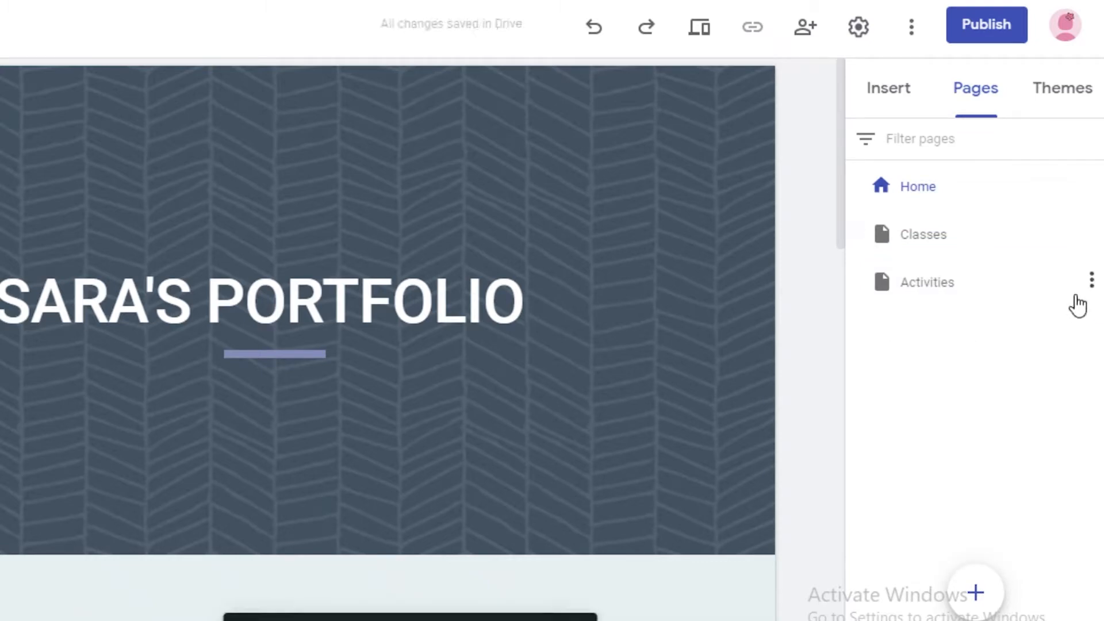
Step: Delete the Activities and Classes pages so that only the Home page is left
{"action": "left_click", "coordinate": [1091, 282]}
{"action": "left_click", "coordinate": [952, 540]}
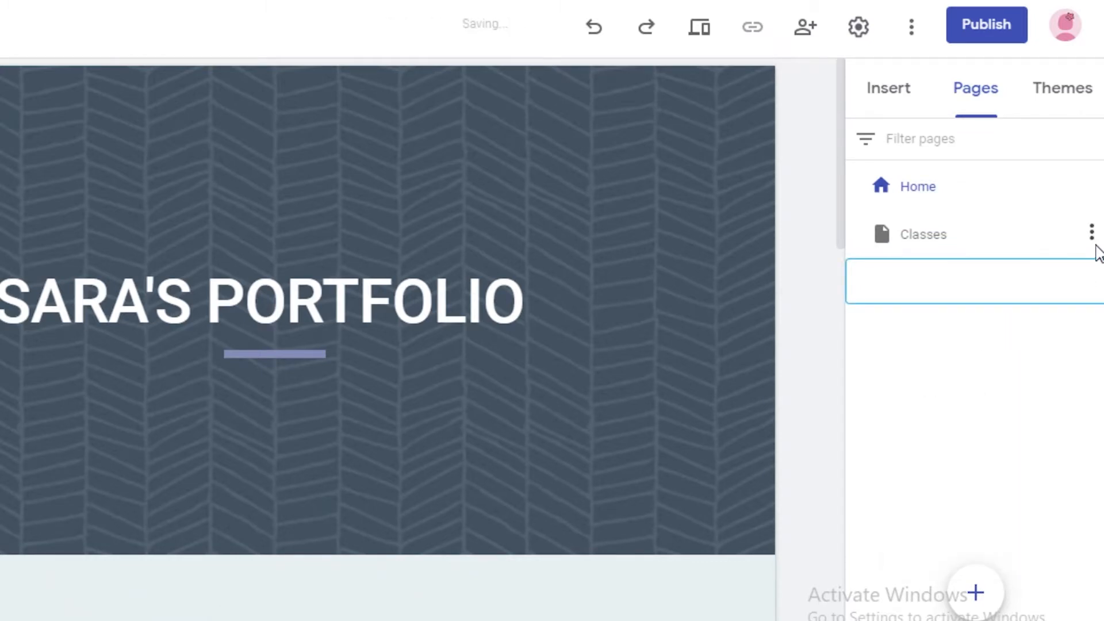
{"action": "left_click", "coordinate": [1092, 233]}
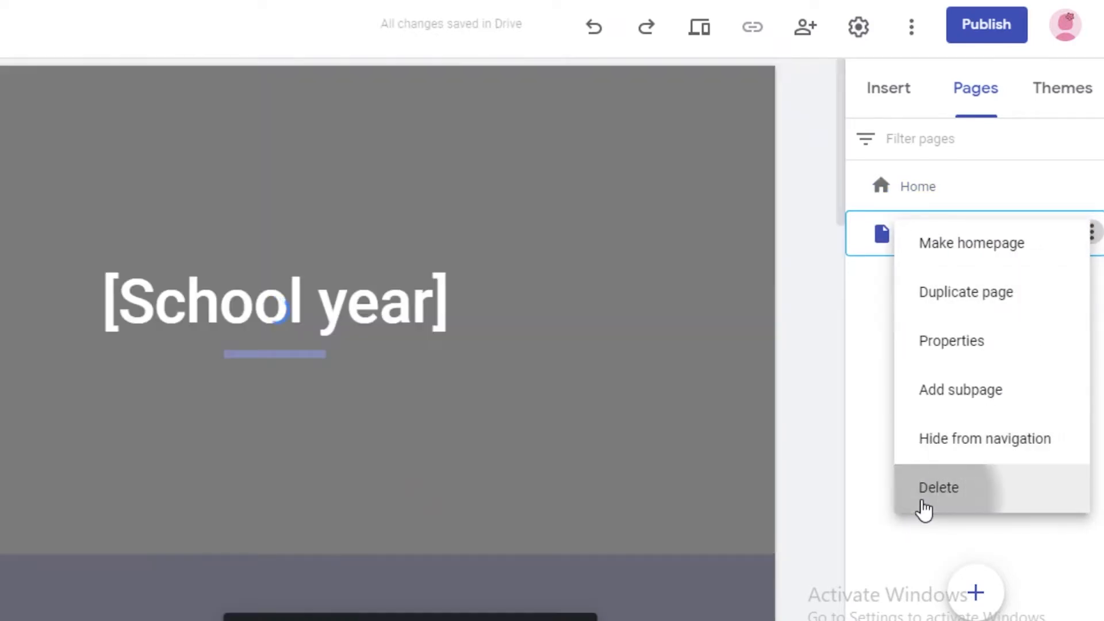
{"action": "left_click", "coordinate": [930, 506]}
Step: Add two new top-level pages named ACHIVEMENTS and GROWTH
{"action": "left_click", "coordinate": [976, 592]}
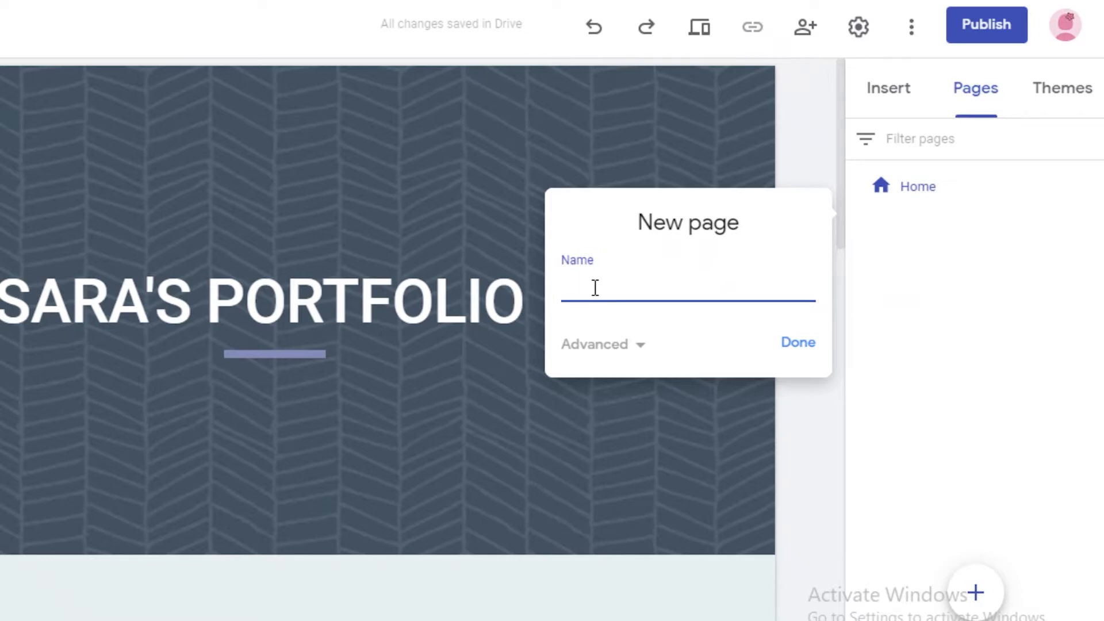
{"action": "key", "text": "Return"}
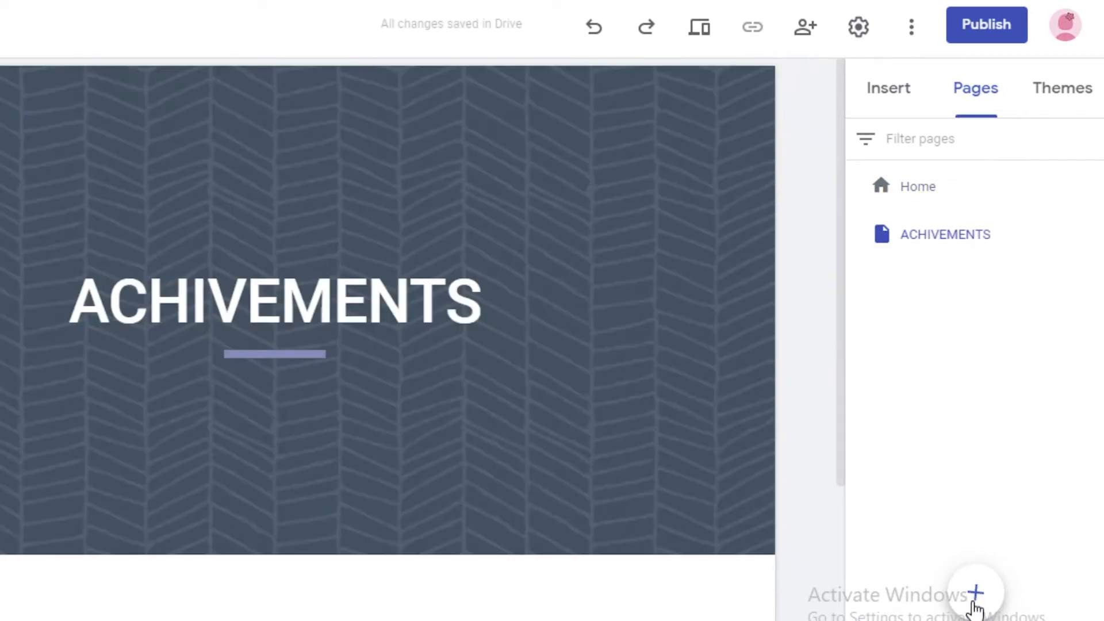
{"action": "left_click", "coordinate": [976, 593]}
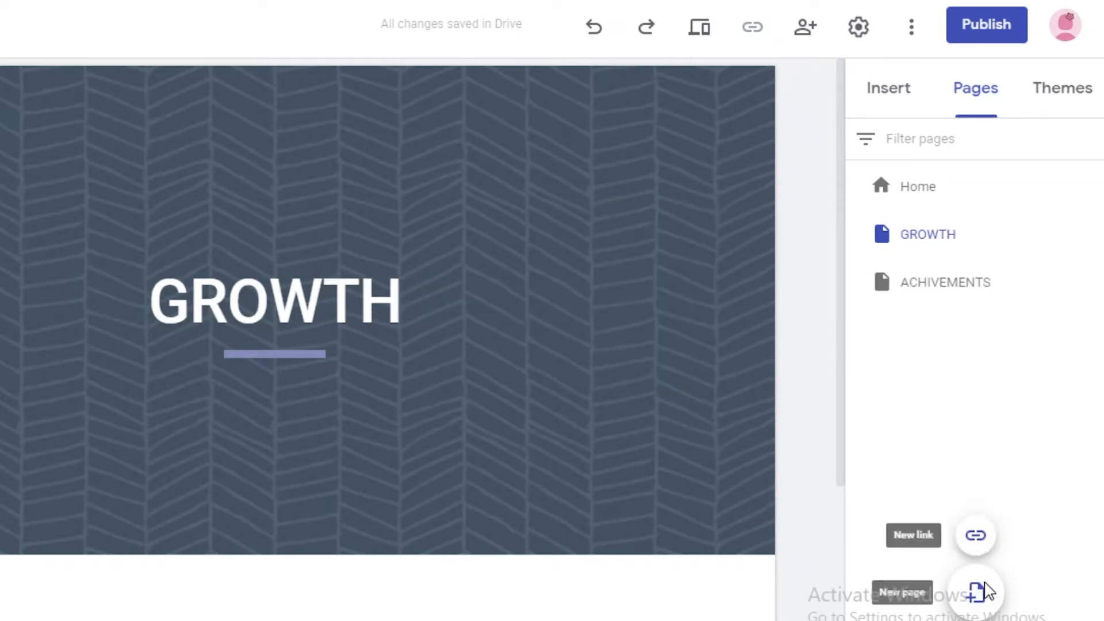
Step: Add a new top-level page named END GAME
{"action": "left_click", "coordinate": [978, 591]}
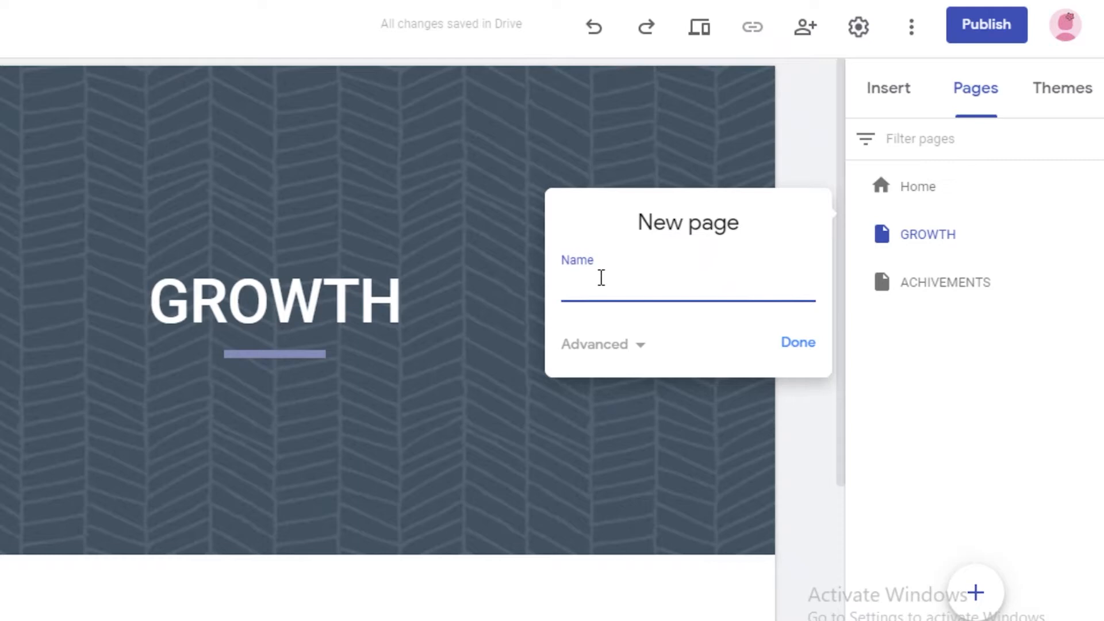
{"action": "type", "text": "END GAME"}
{"action": "key", "text": "Return"}
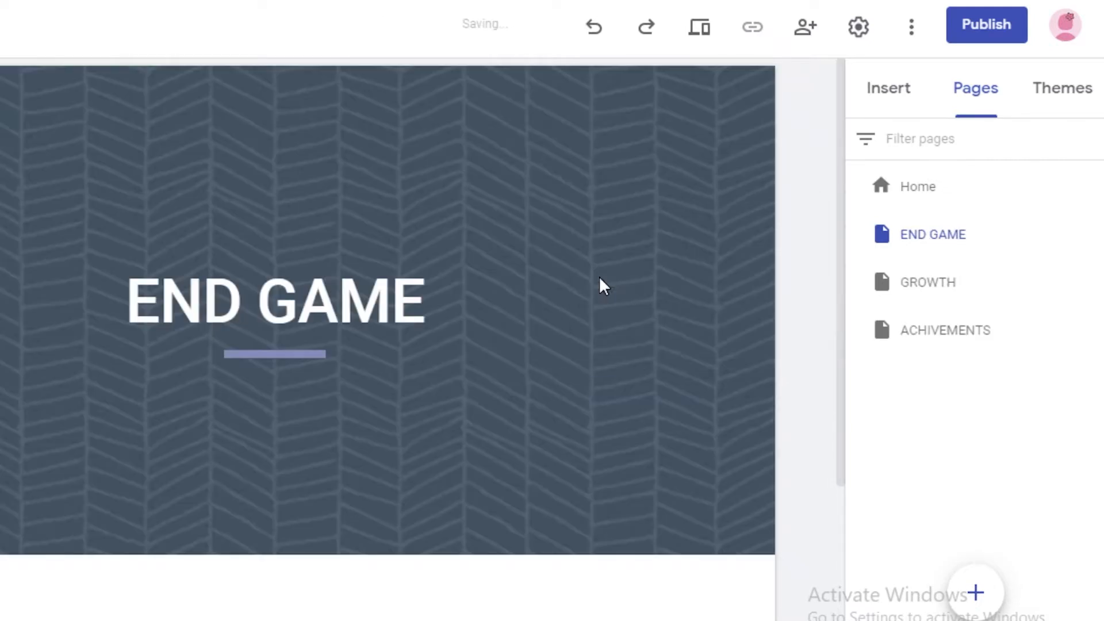
Step: Delete the END GAME page from the site
{"action": "left_click", "coordinate": [930, 291]}
{"action": "left_click", "coordinate": [986, 241]}
{"action": "left_click", "coordinate": [1092, 232]}
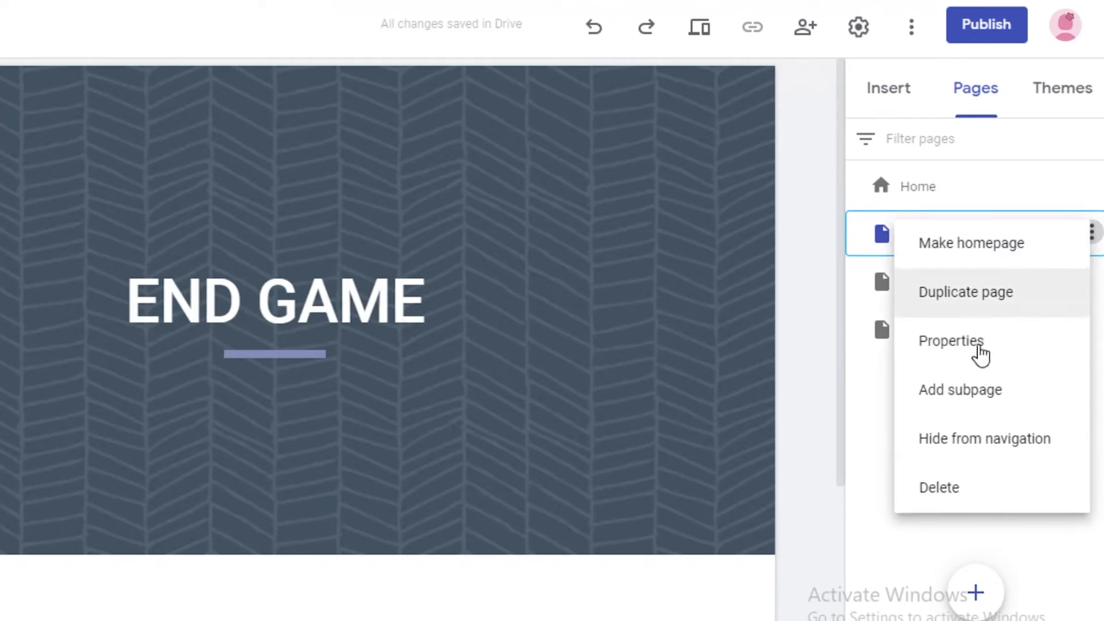
{"action": "left_click", "coordinate": [944, 495]}
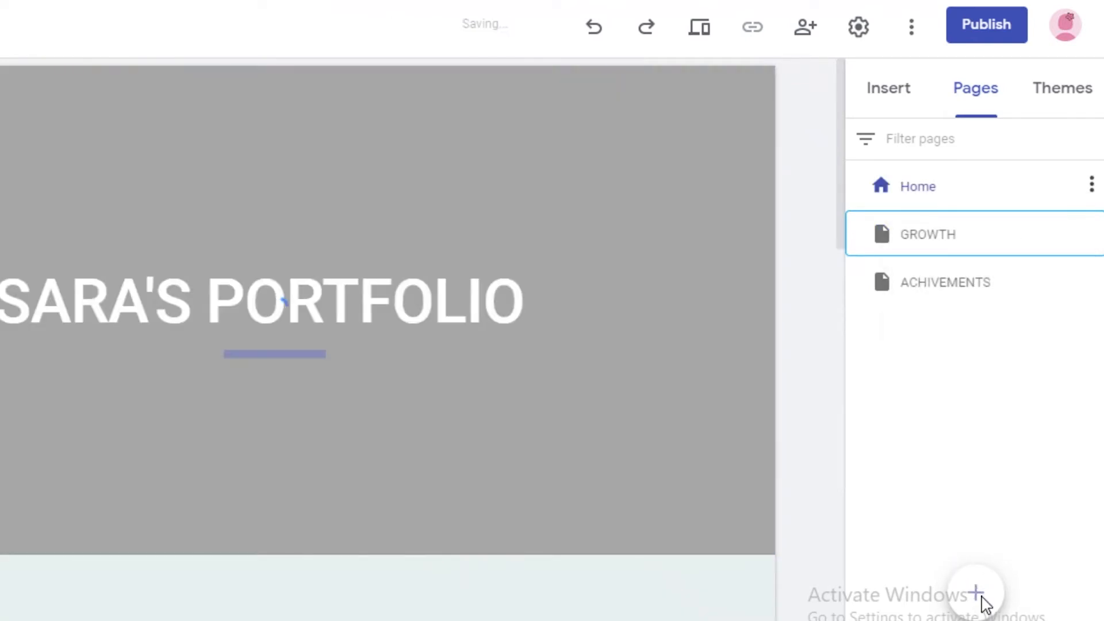
Step: Add a new page named EXPERIENCE and check the page entries in the site's navigation menu
{"action": "left_click", "coordinate": [978, 595]}
{"action": "type", "text": "EXPERIENCE"}
{"action": "key", "text": "Return"}
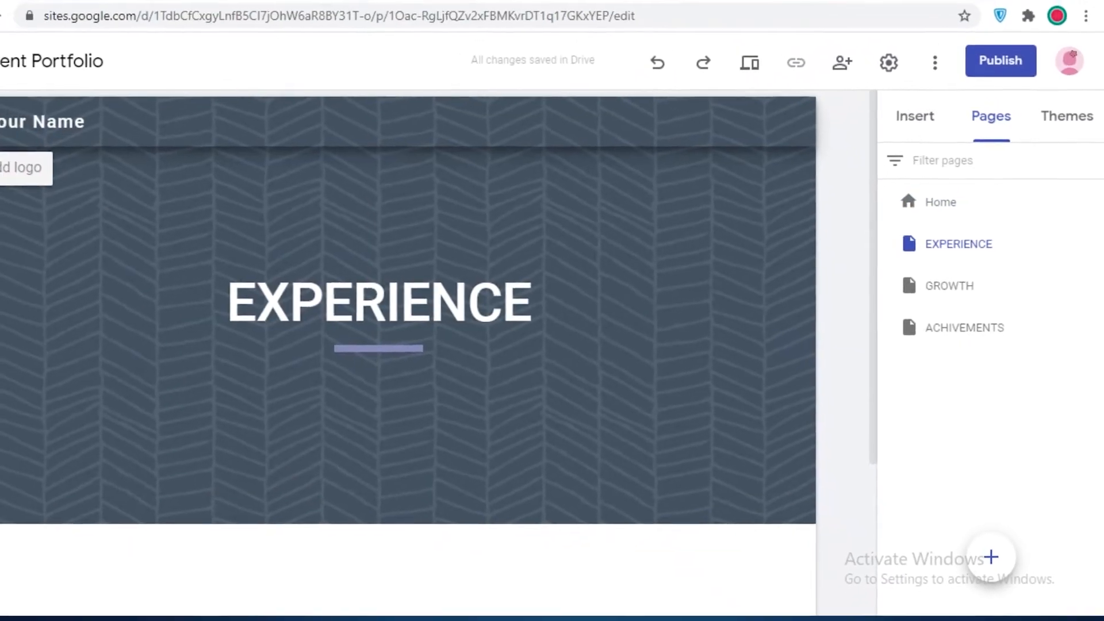
{"action": "left_click", "coordinate": [37, 140]}
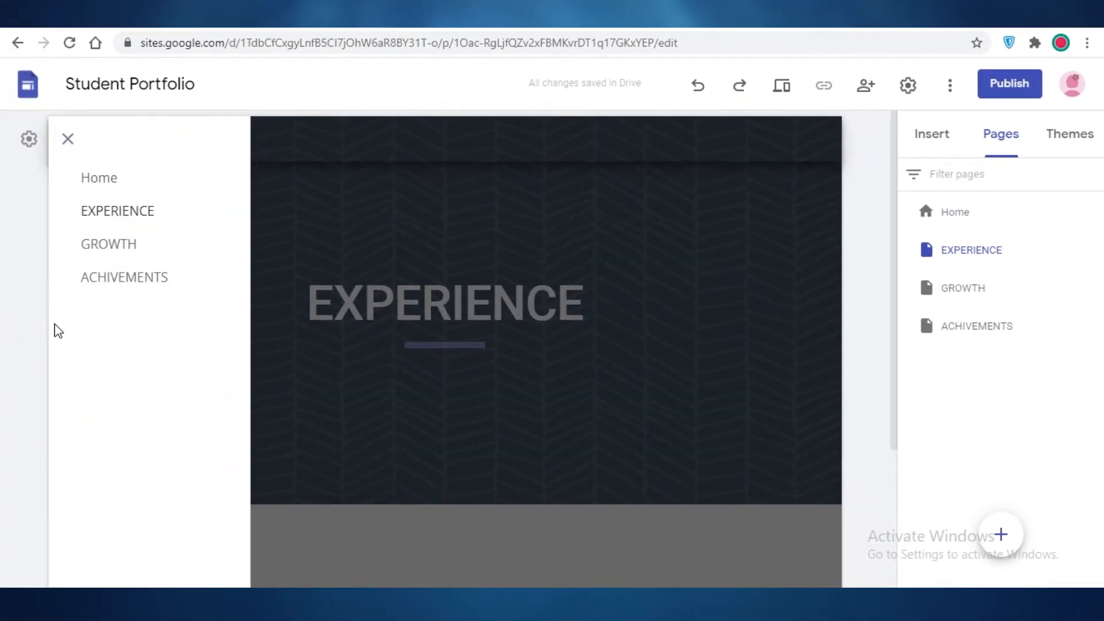
{"action": "left_click", "coordinate": [68, 139]}
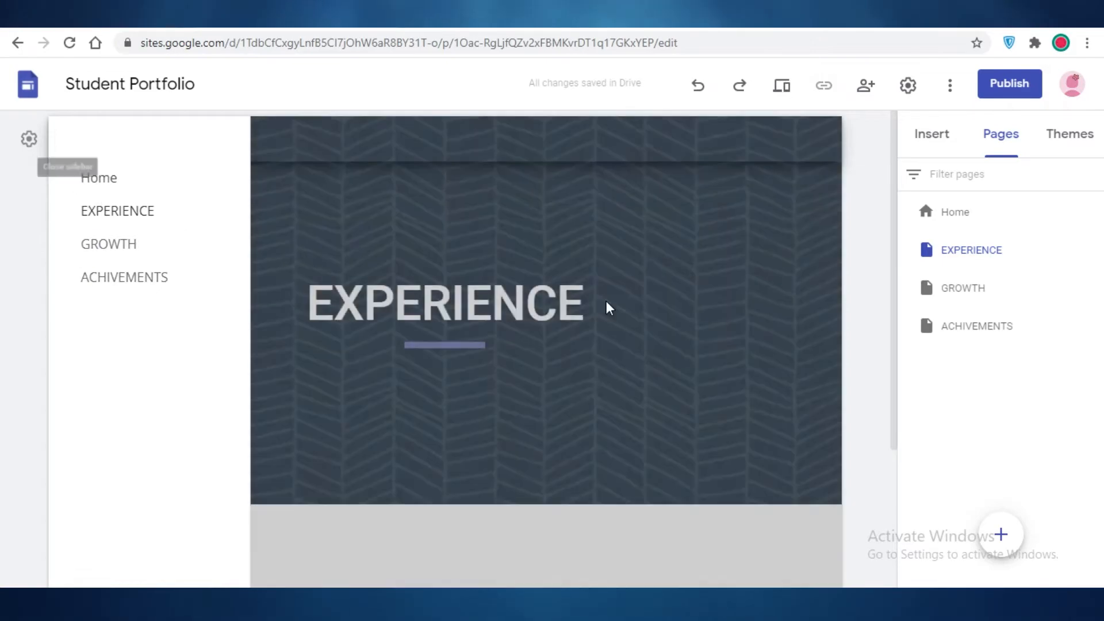
{"action": "scroll", "coordinate": [525, 308], "scroll_direction": "down", "scroll_amount": 3}
{"action": "scroll", "coordinate": [658, 456], "scroll_direction": "up", "scroll_amount": 3}
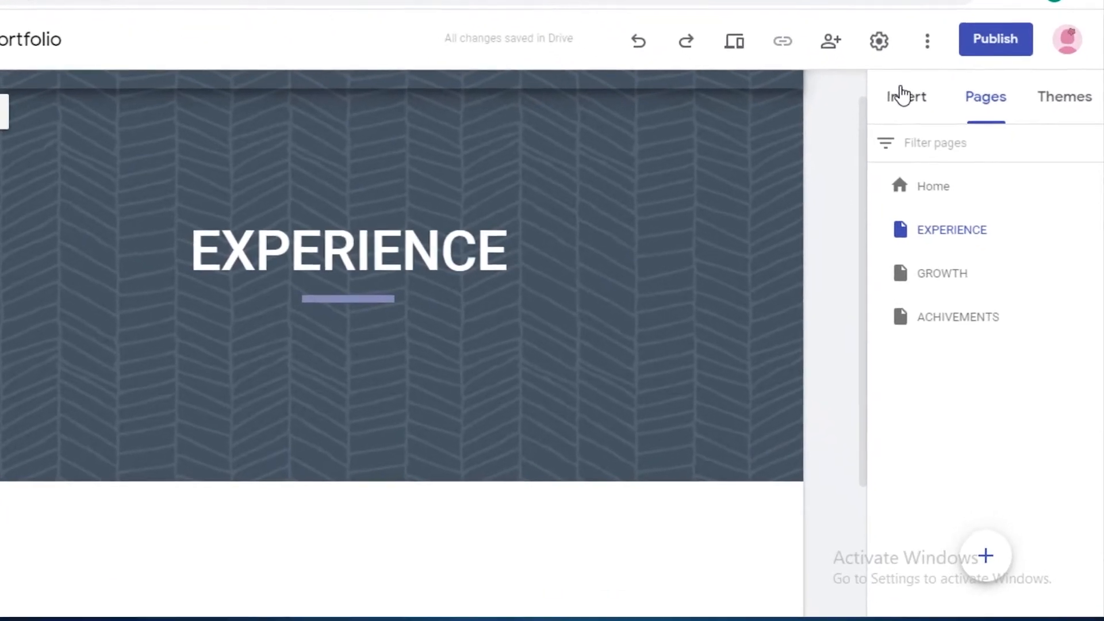
Step: Insert an empty text box below the header of the EXPERIENCE page
{"action": "left_click", "coordinate": [927, 136]}
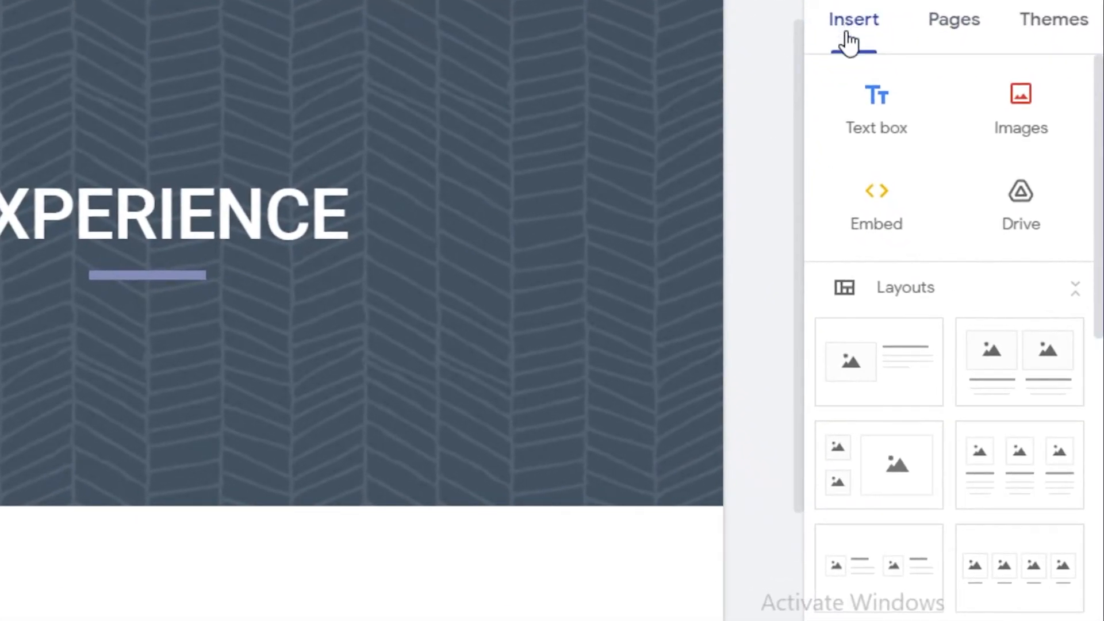
{"action": "left_click", "coordinate": [890, 112]}
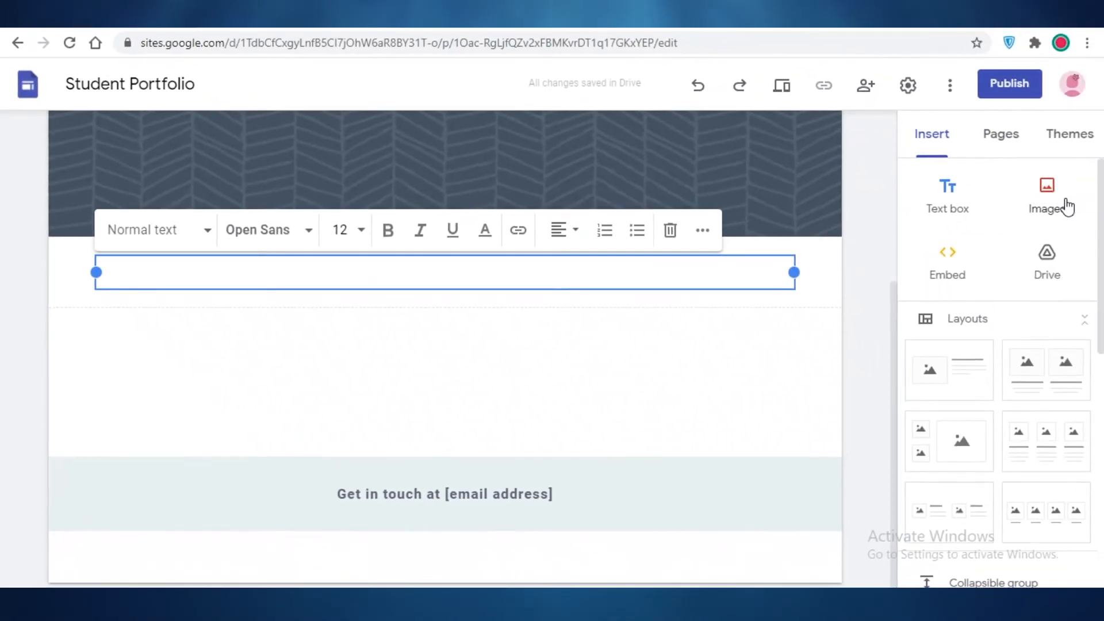
Step: Look through the available layouts and insertable elements, from collapsible group and image carousel to Docs, Forms and Charts
{"action": "scroll", "coordinate": [956, 283], "scroll_direction": "down", "scroll_amount": 7}
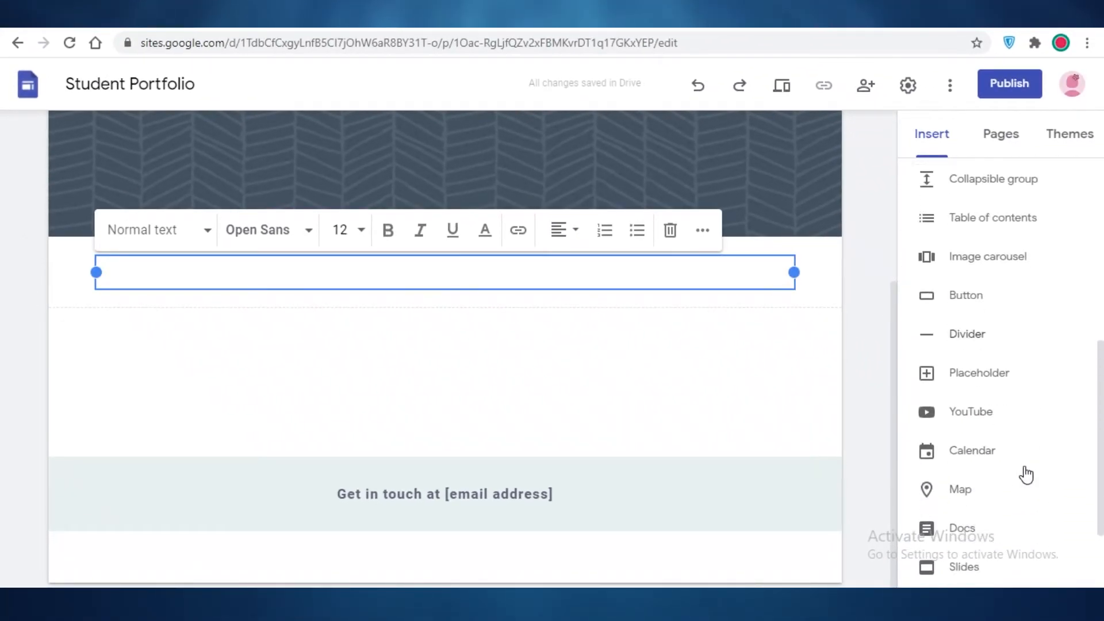
{"action": "scroll", "coordinate": [949, 345], "scroll_direction": "up", "scroll_amount": 1}
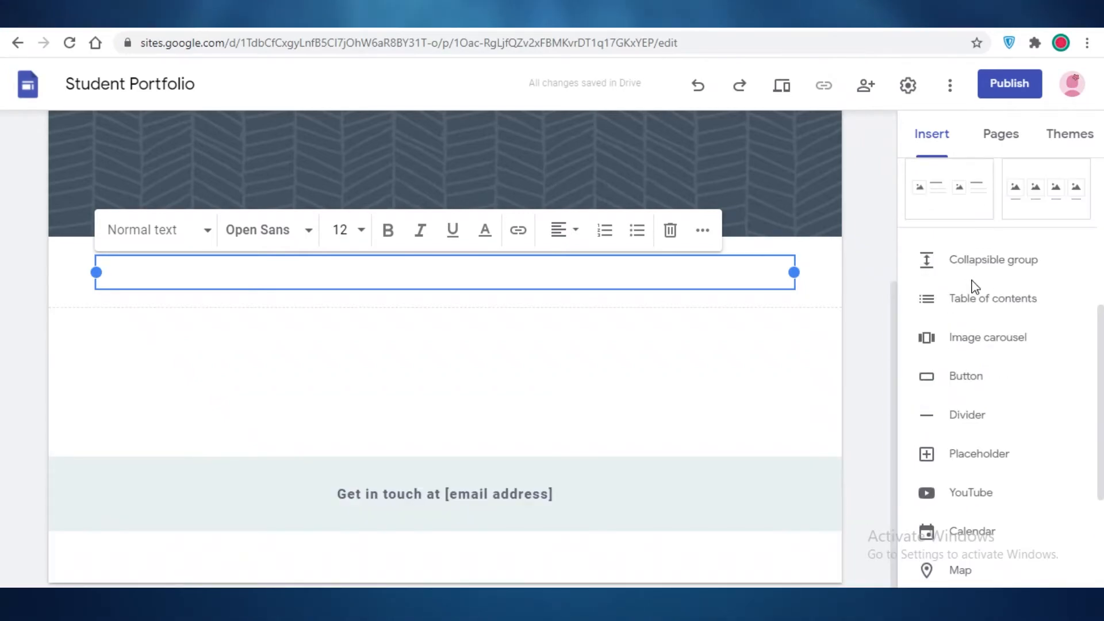
{"action": "scroll", "coordinate": [977, 230], "scroll_direction": "down", "scroll_amount": 1}
{"action": "scroll", "coordinate": [977, 368], "scroll_direction": "down", "scroll_amount": 2}
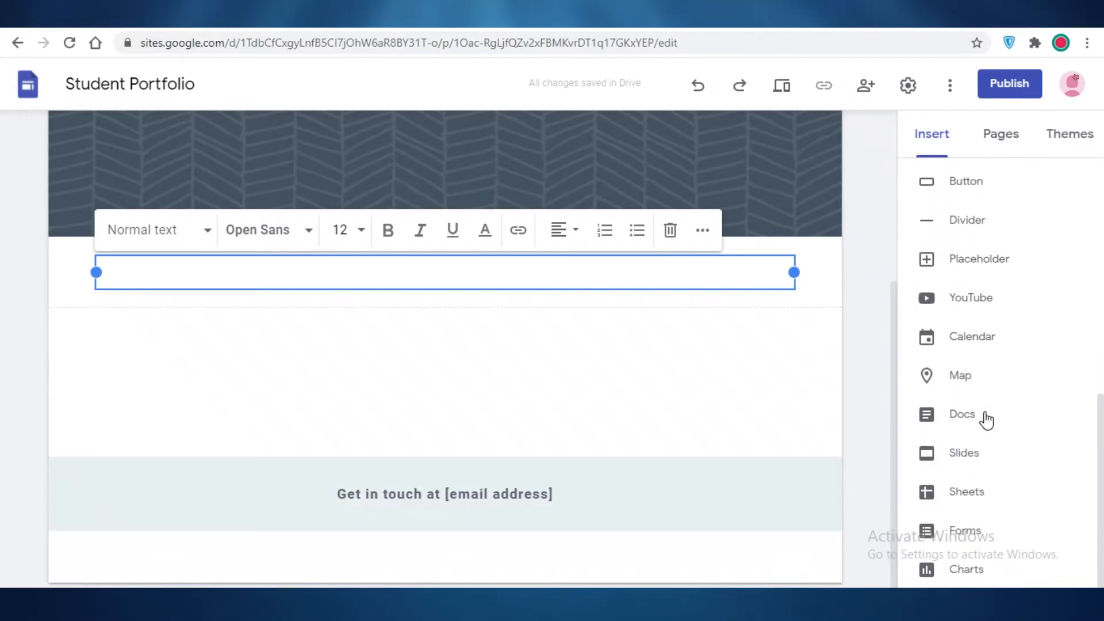
{"action": "scroll", "coordinate": [744, 212], "scroll_direction": "up", "scroll_amount": 3}
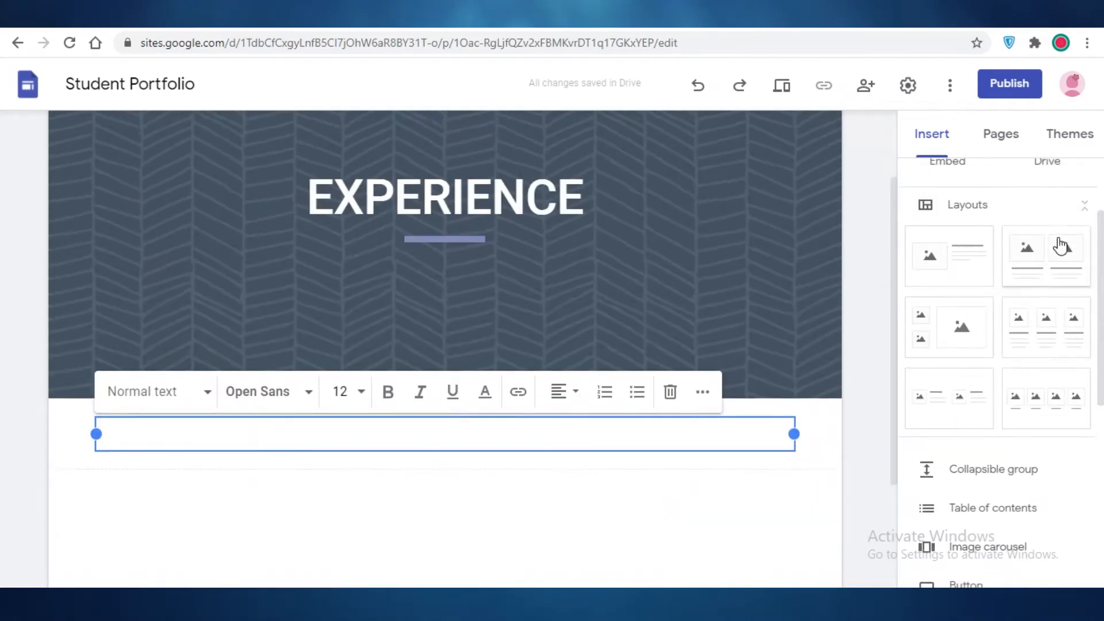
{"action": "scroll", "coordinate": [503, 298], "scroll_direction": "down", "scroll_amount": 3}
{"action": "scroll", "coordinate": [937, 432], "scroll_direction": "down", "scroll_amount": 5}
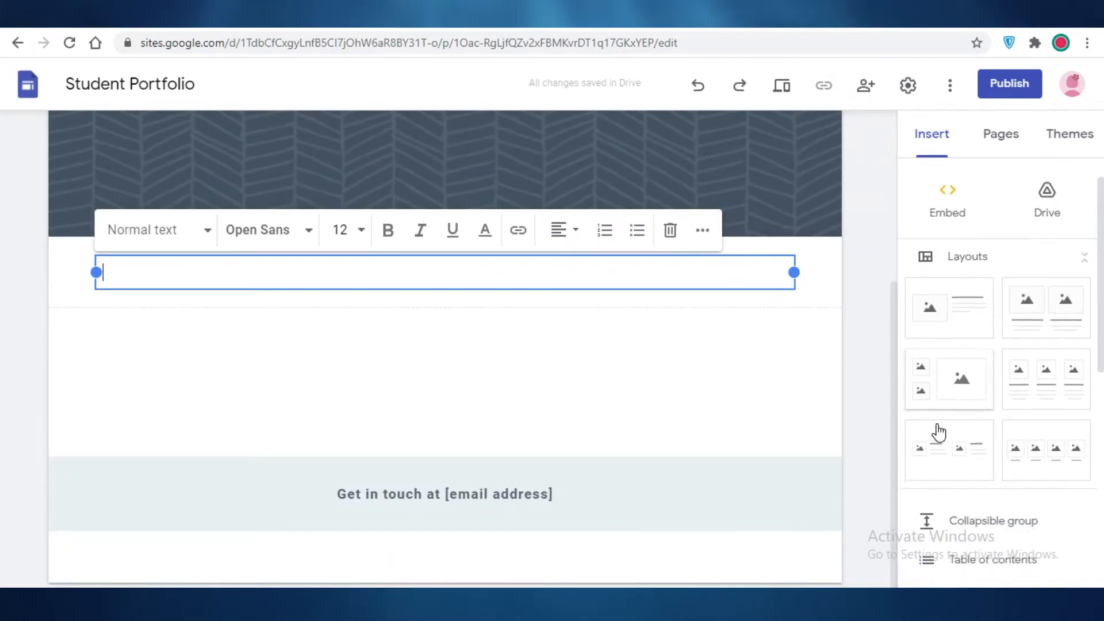
Step: Open the YouTube video picker and close it without choosing a video
{"action": "left_click", "coordinate": [947, 304]}
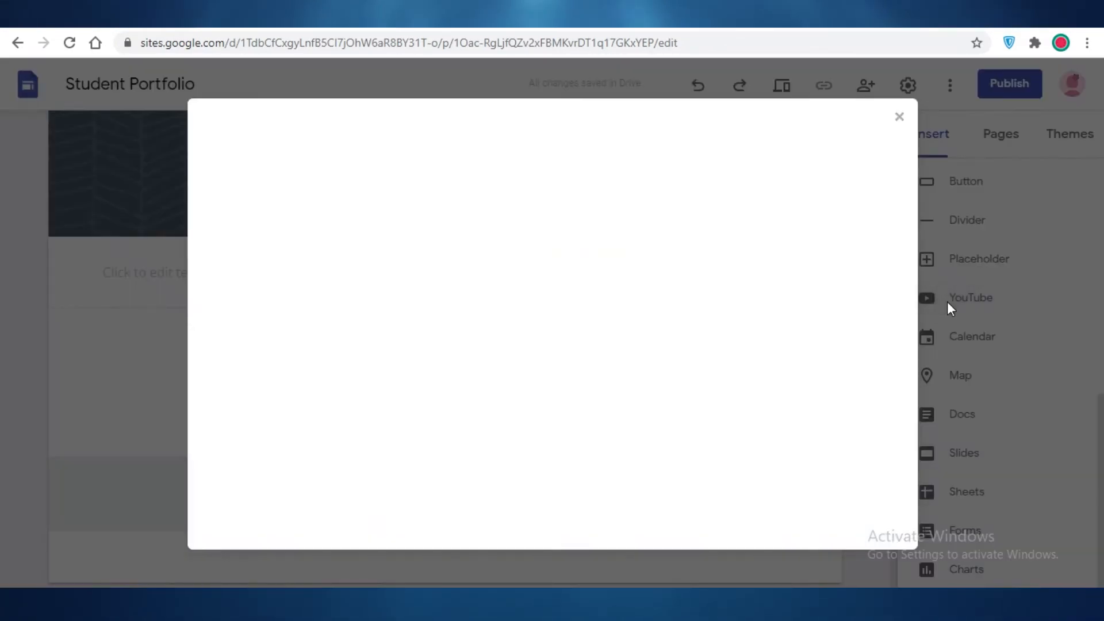
{"action": "left_click", "coordinate": [903, 123]}
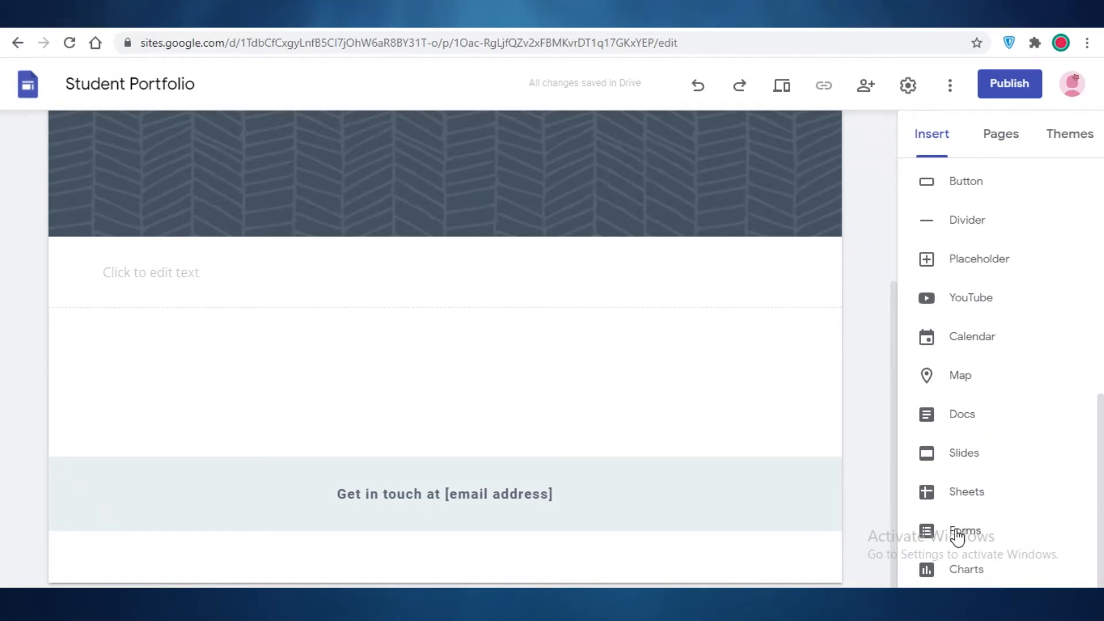
Step: Switch from the EXPERIENCE page to the site's Home page using its navigation
{"action": "scroll", "coordinate": [784, 424], "scroll_direction": "up", "scroll_amount": 5}
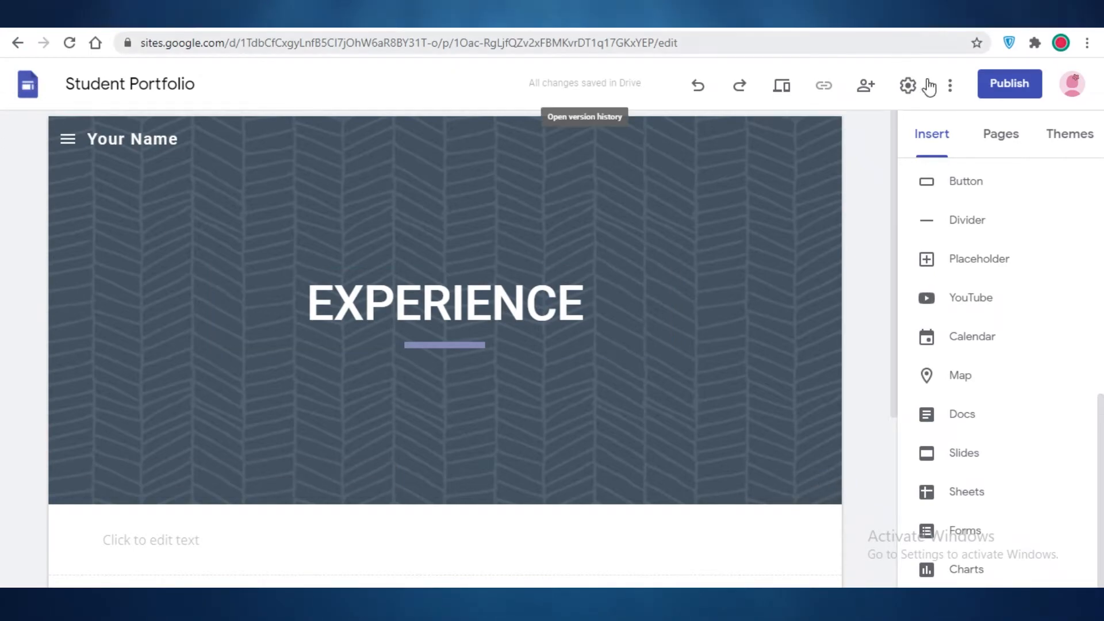
{"action": "left_click", "coordinate": [78, 147]}
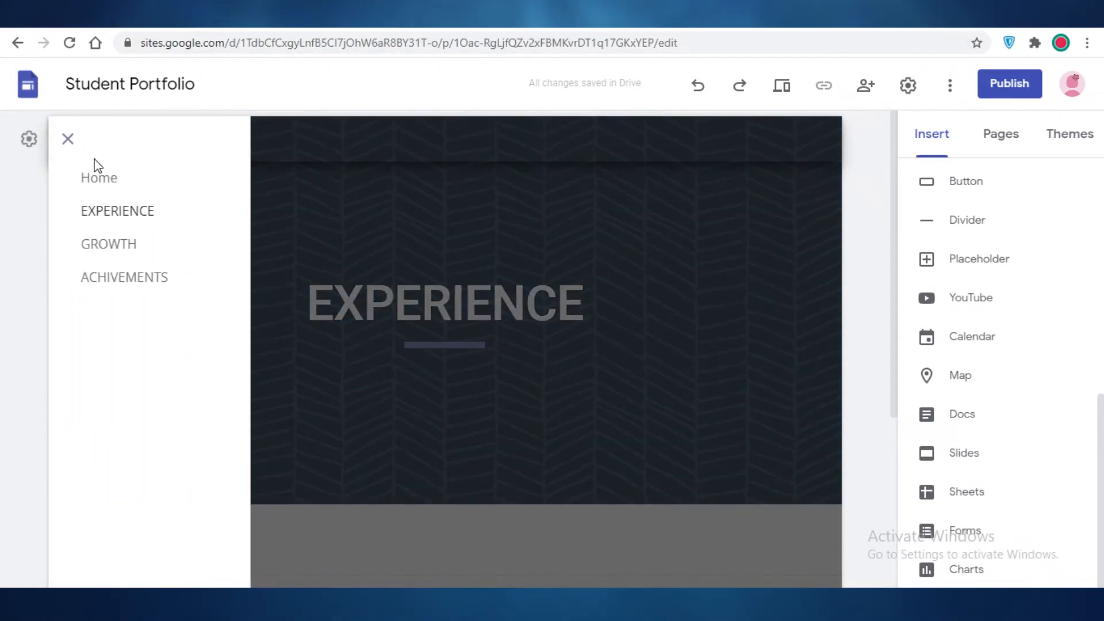
{"action": "left_click", "coordinate": [95, 177]}
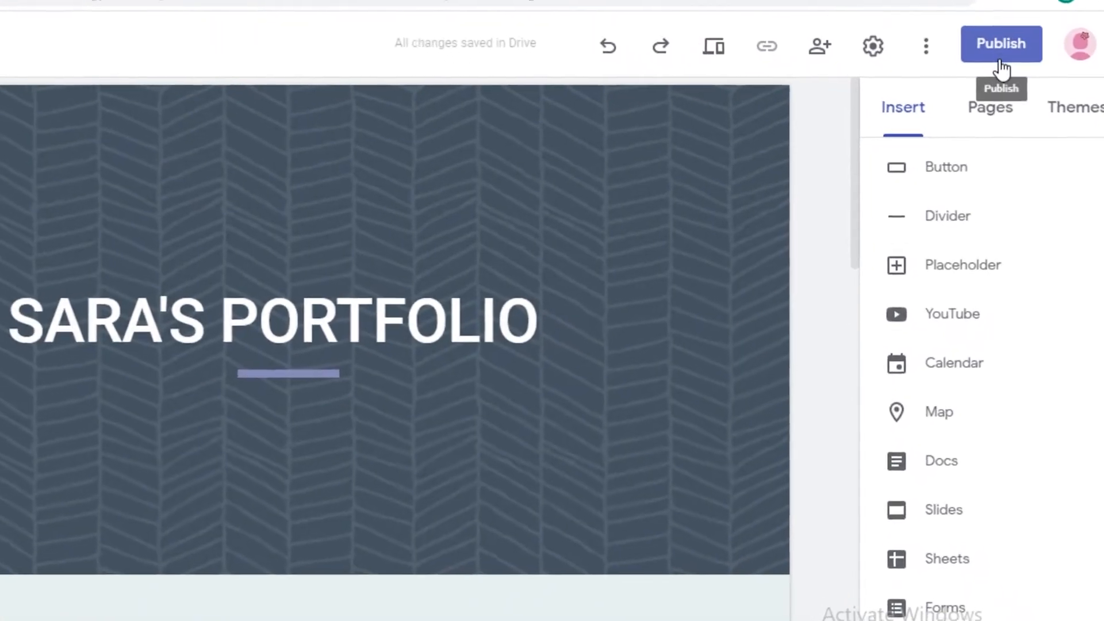
Step: Publish the site to the web with the web address sarasportfolio123687
{"action": "left_click", "coordinate": [980, 71]}
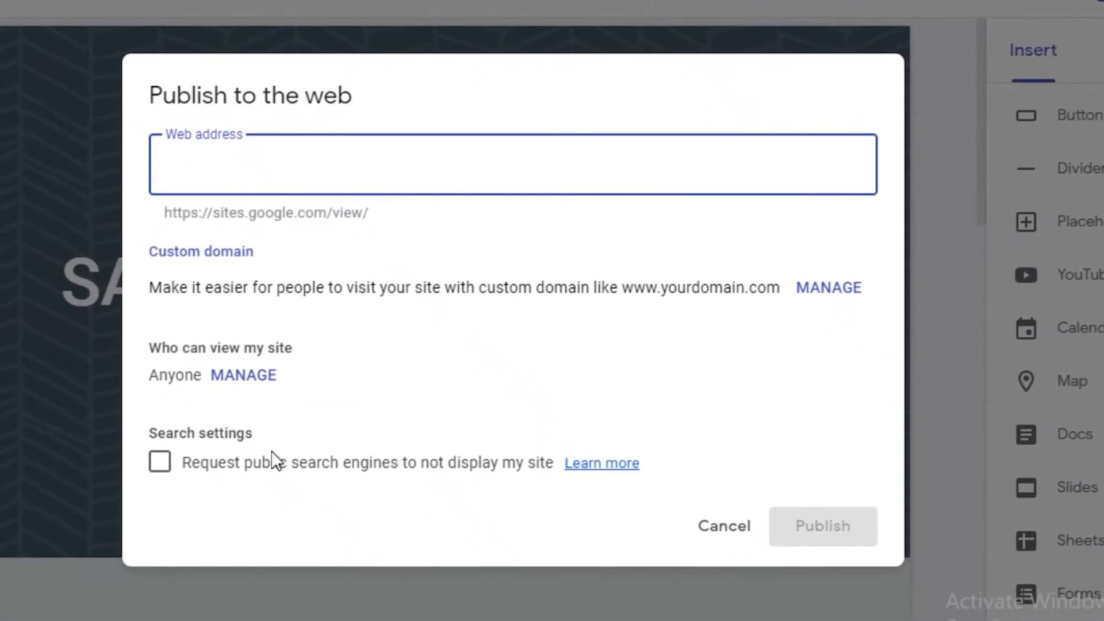
{"action": "type", "text": "q"}
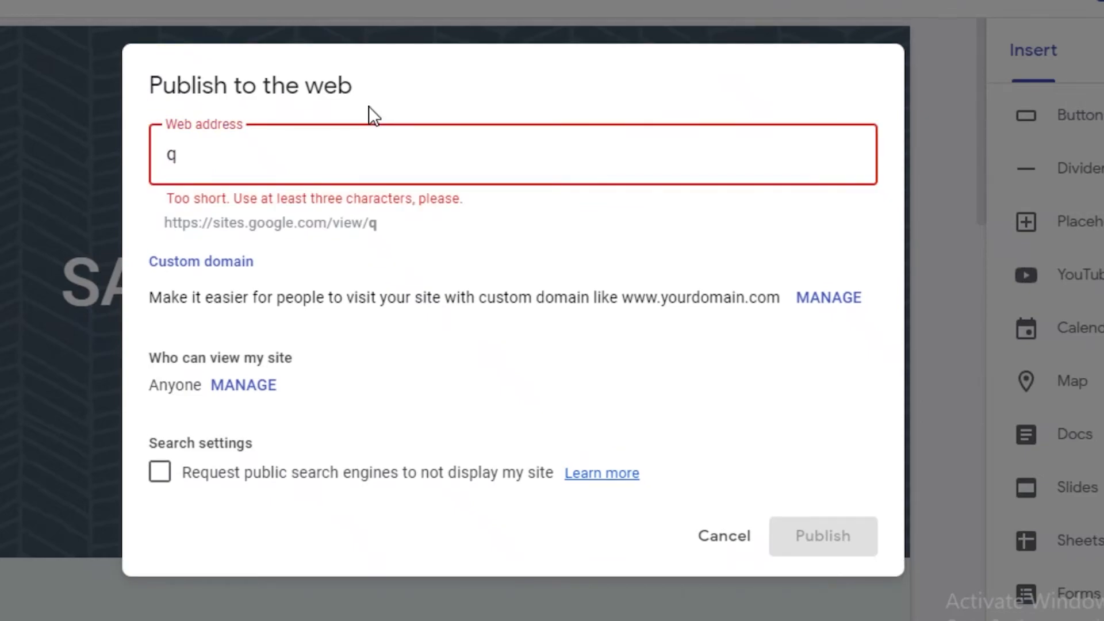
{"action": "key", "text": "BackSpace"}
{"action": "type", "text": "assd"}
{"action": "key", "text": "BackSpace"}
{"action": "key", "text": "BackSpace"}
{"action": "key", "text": "BackSpace"}
{"action": "key", "text": "BackSpace"}
{"action": "type", "text": "saeas"}
{"action": "key", "text": "BackSpace"}
{"action": "key", "text": "BackSpace"}
{"action": "key", "text": "BackSpace"}
{"action": "type", "text": "rasportfoli"}
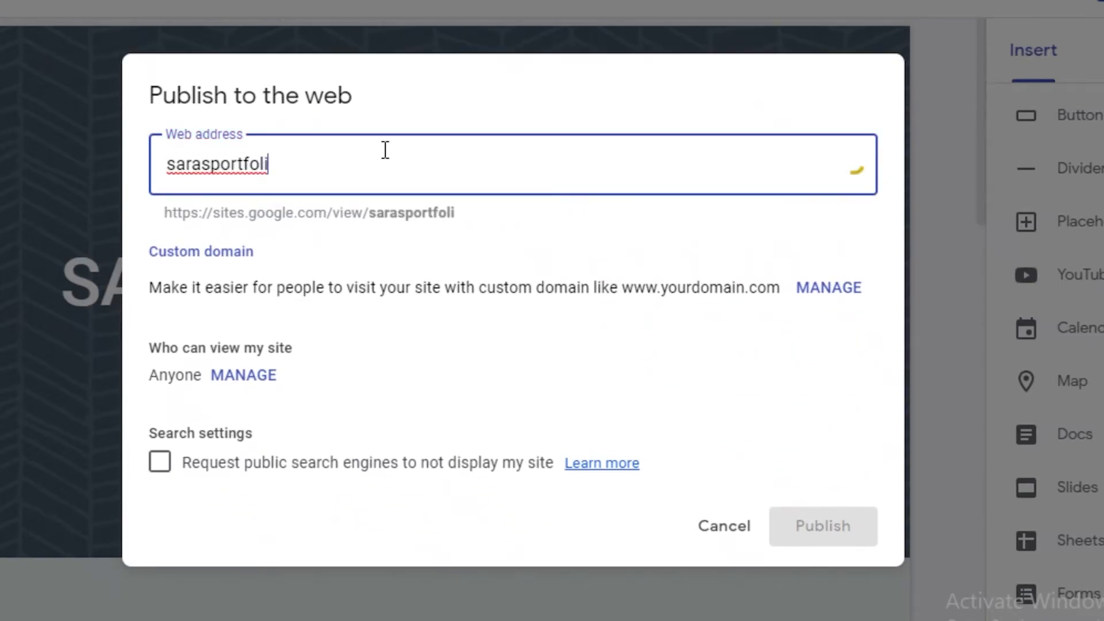
{"action": "type", "text": "o123687"}
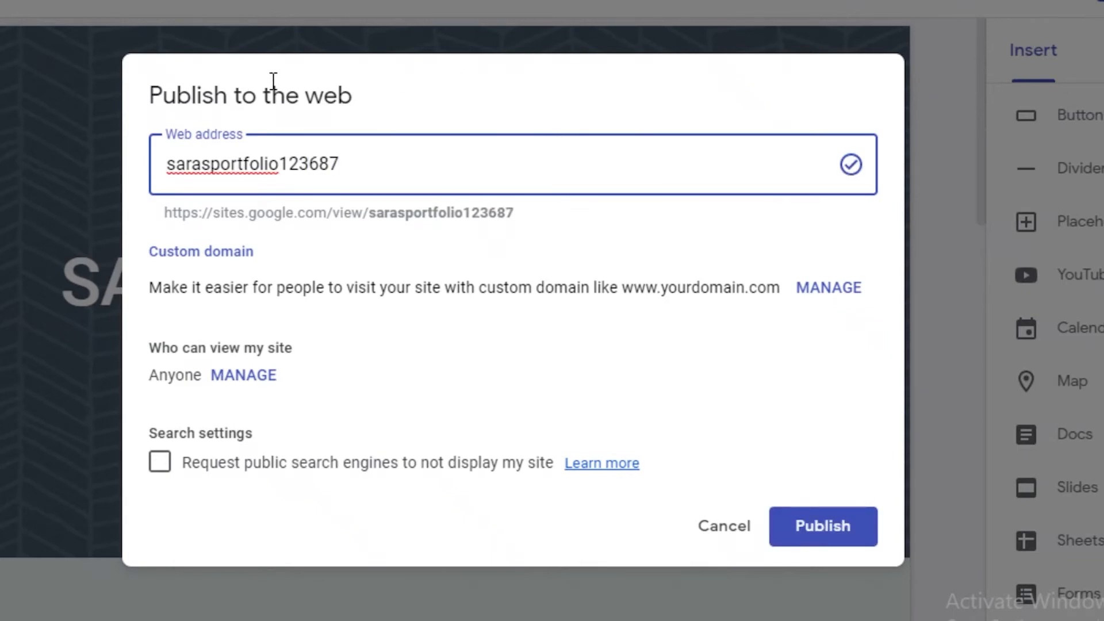
{"action": "left_click_drag", "start_coordinate": [160, 175], "coordinate": [424, 188]}
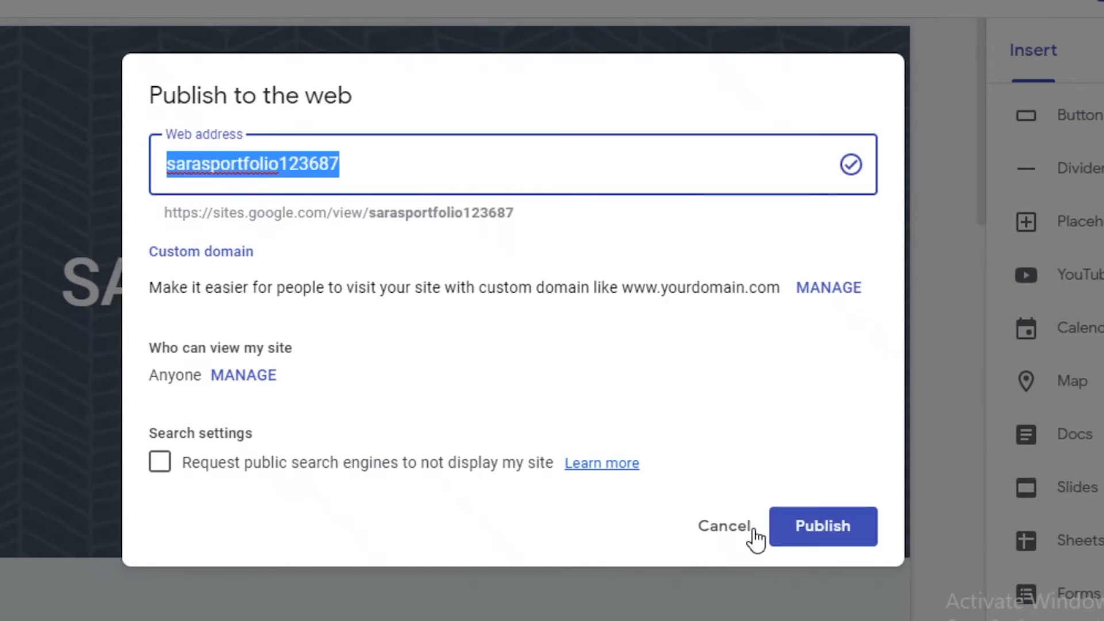
{"action": "left_click", "coordinate": [863, 530]}
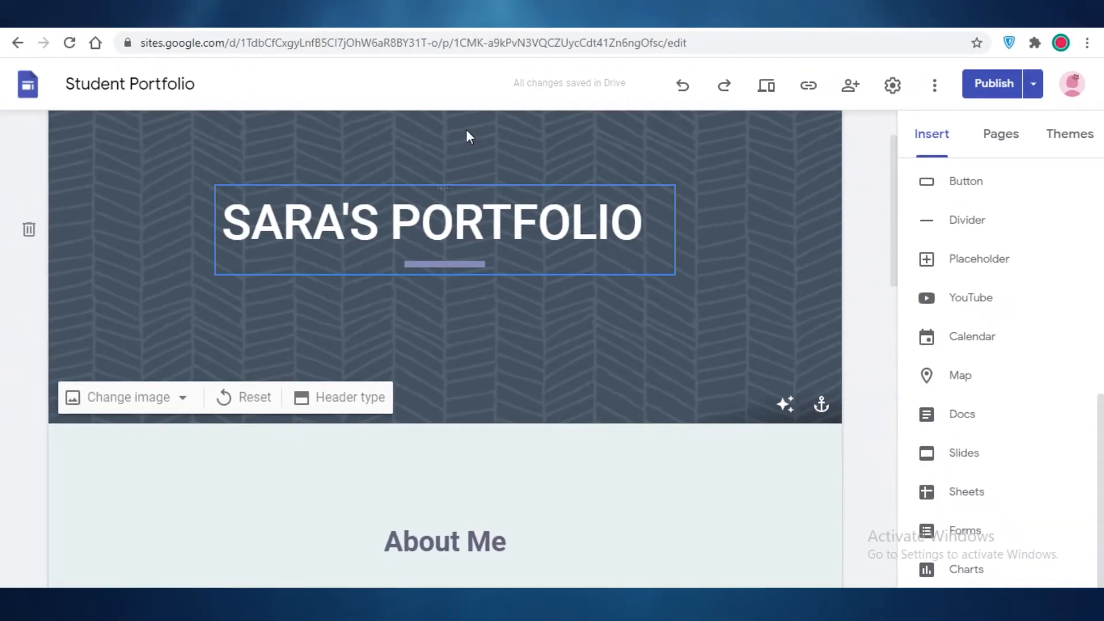
Step: View the published site and look through its Home page from the header to the footer
{"action": "left_click", "coordinate": [1033, 85]}
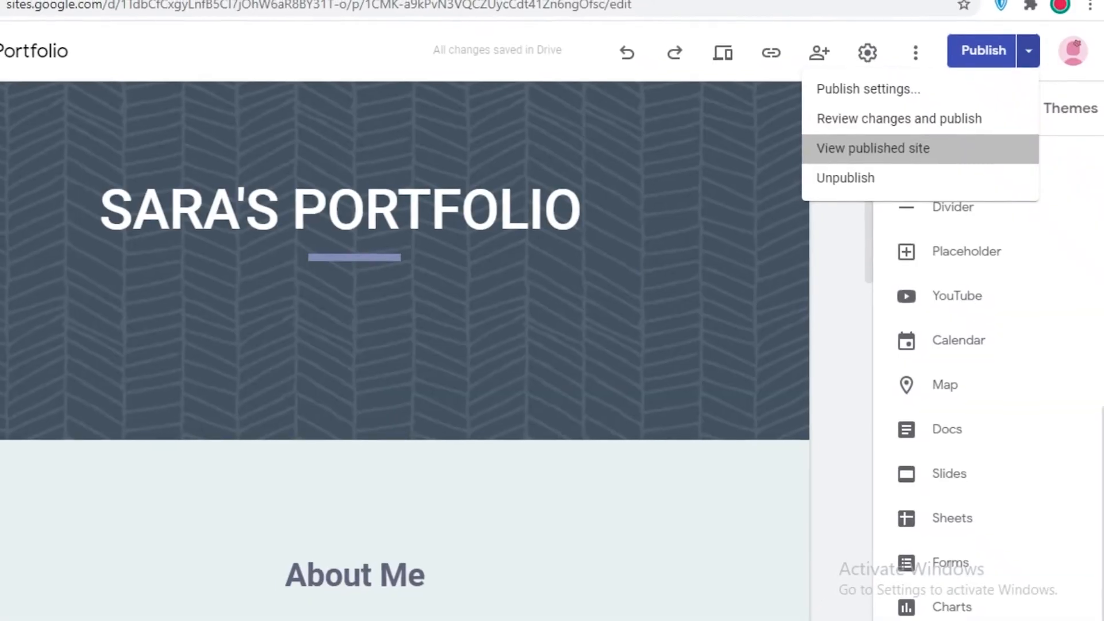
{"action": "left_click", "coordinate": [851, 131]}
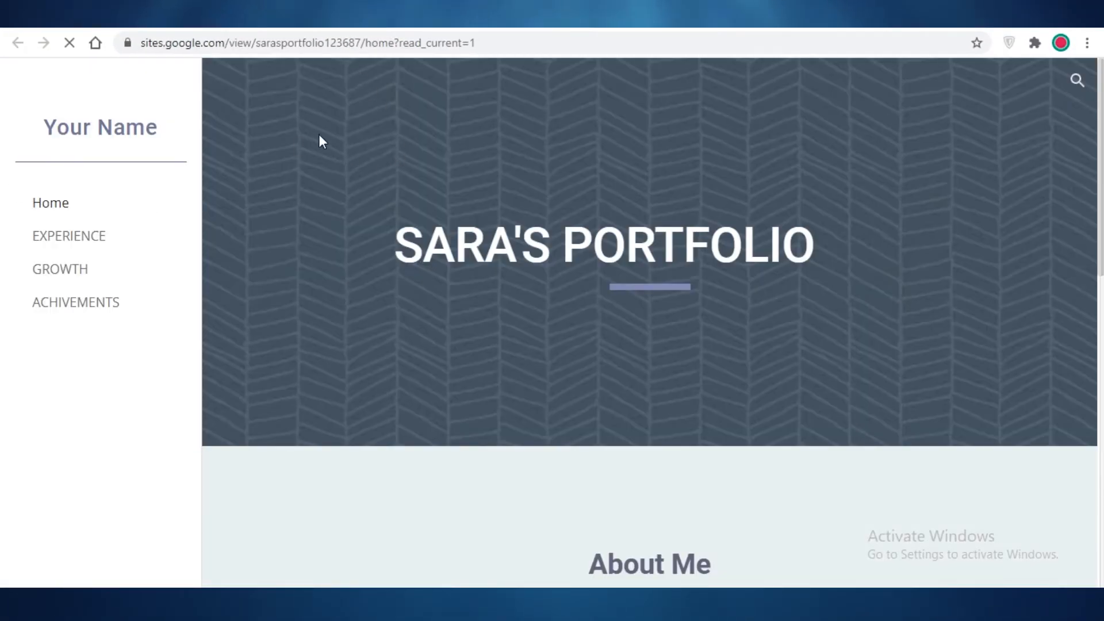
{"action": "scroll", "coordinate": [582, 565], "scroll_direction": "down", "scroll_amount": 7}
{"action": "scroll", "coordinate": [690, 268], "scroll_direction": "down", "scroll_amount": 5}
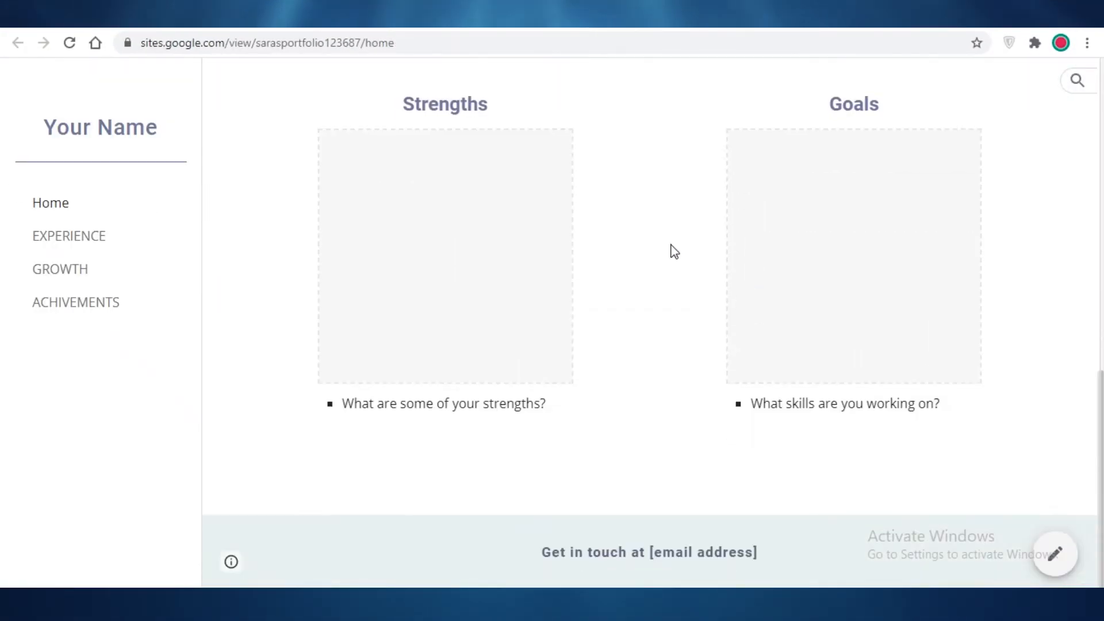
{"action": "scroll", "coordinate": [599, 88], "scroll_direction": "up", "scroll_amount": 8}
{"action": "scroll", "coordinate": [598, 88], "scroll_direction": "up", "scroll_amount": 4}
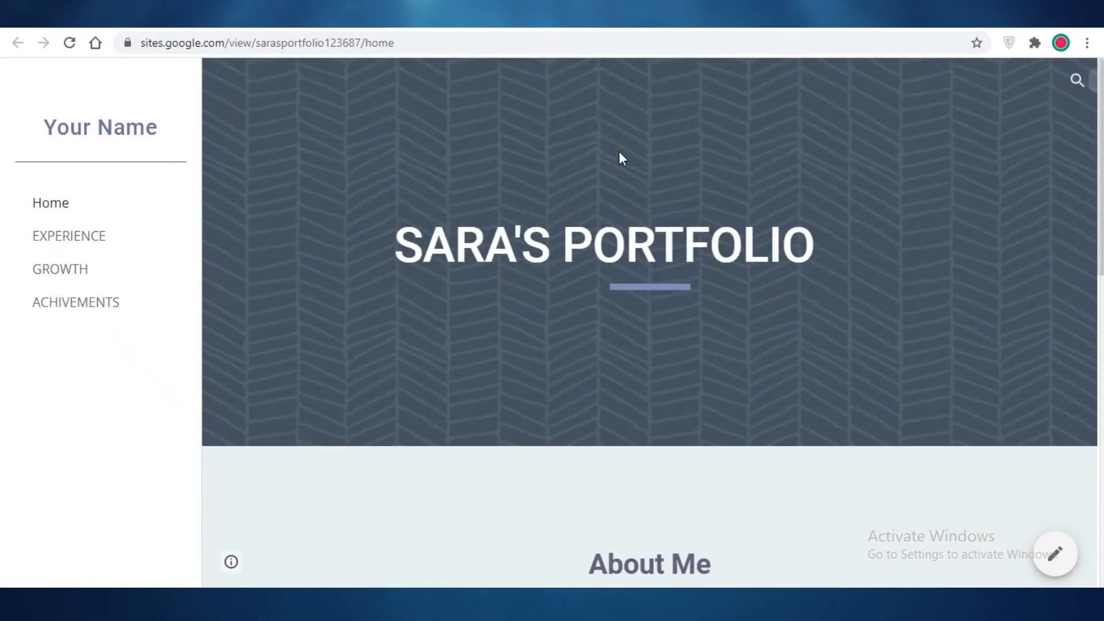
Step: Return to the site editor and go back to the Google Sites start page with its recent sites
{"action": "left_click", "coordinate": [156, 22]}
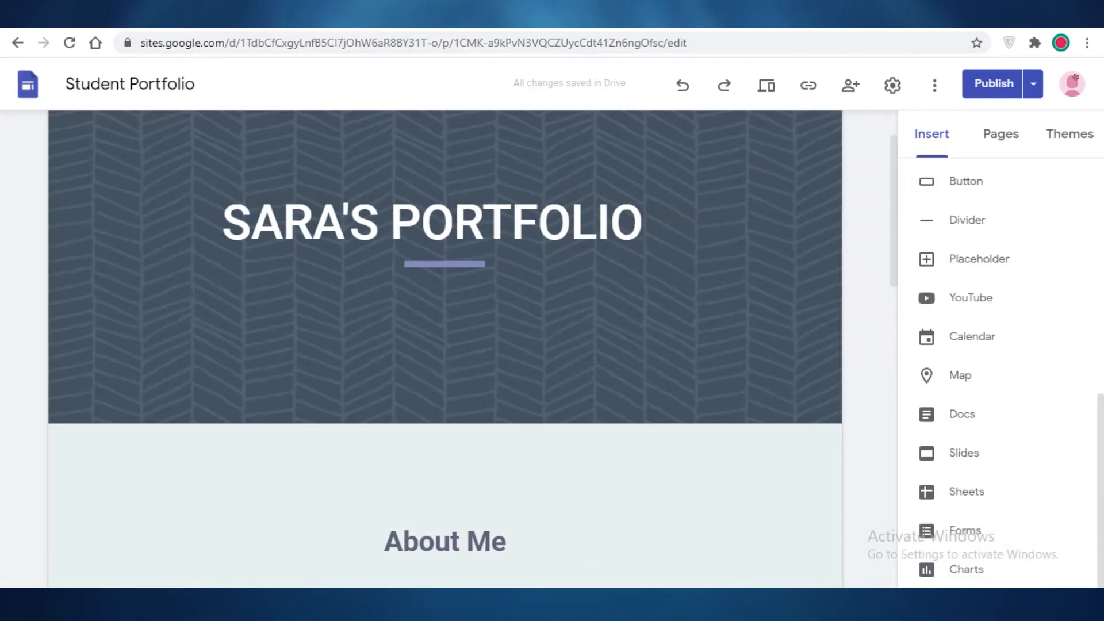
{"action": "left_click", "coordinate": [28, 85]}
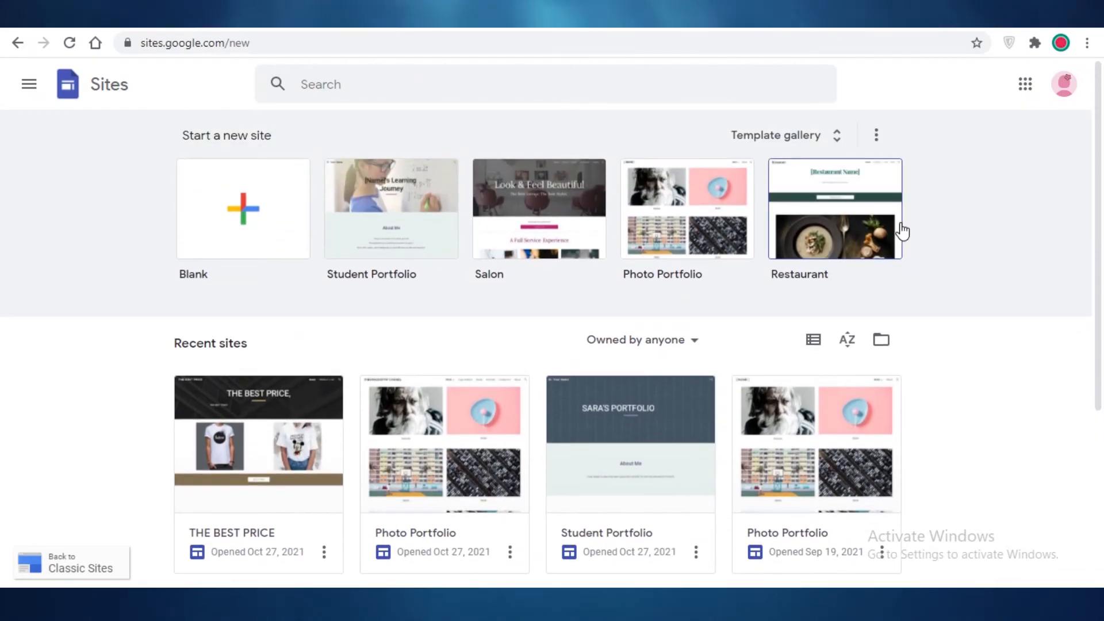
{"action": "scroll", "coordinate": [137, 164], "scroll_direction": "down", "scroll_amount": 3}
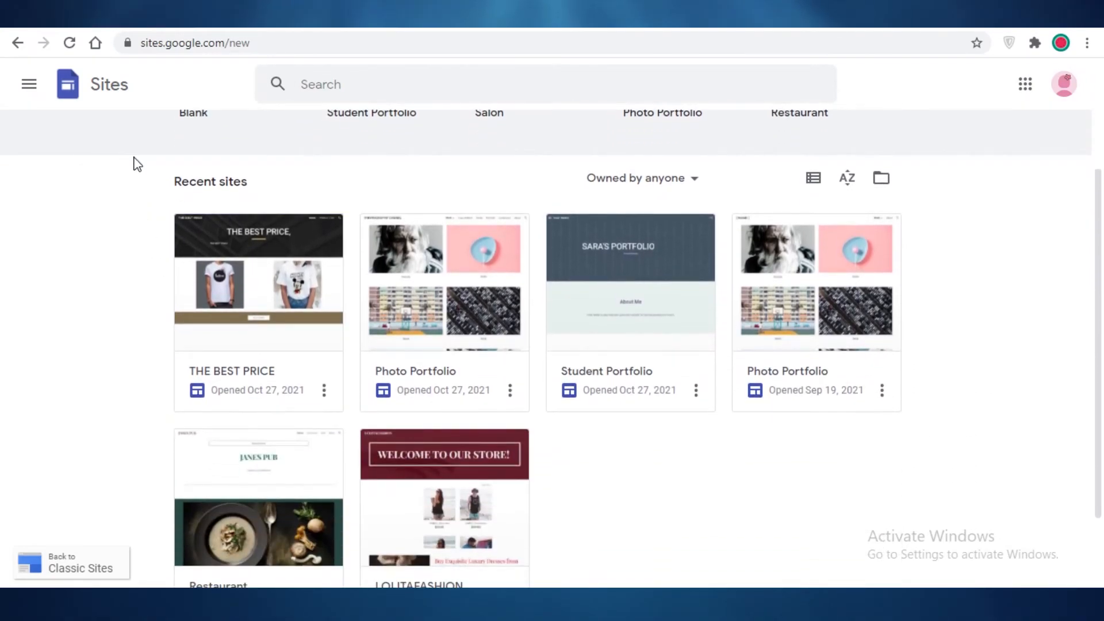
Step: Open Classic Sites for a look and return to the new Google Sites start page
{"action": "left_click", "coordinate": [28, 84]}
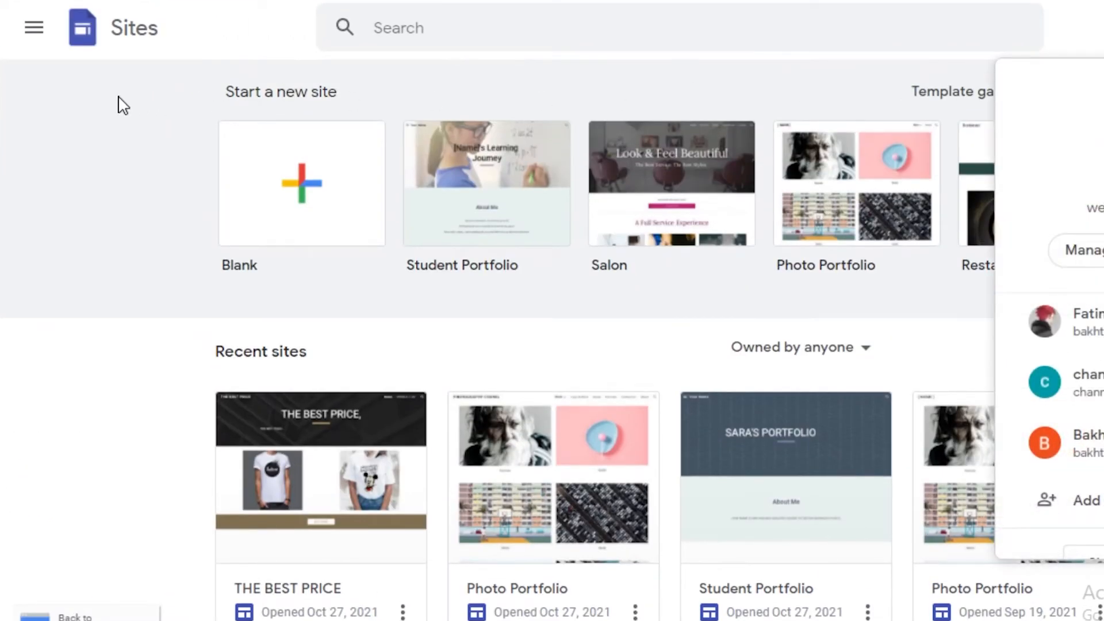
{"action": "left_click", "coordinate": [126, 106]}
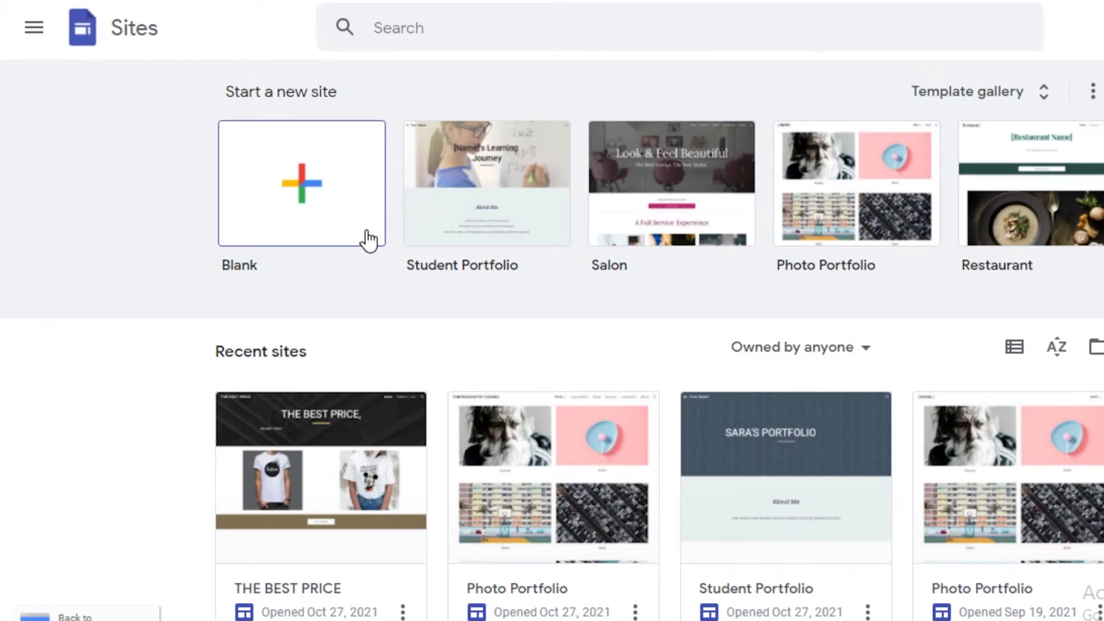
{"action": "left_click", "coordinate": [49, 38]}
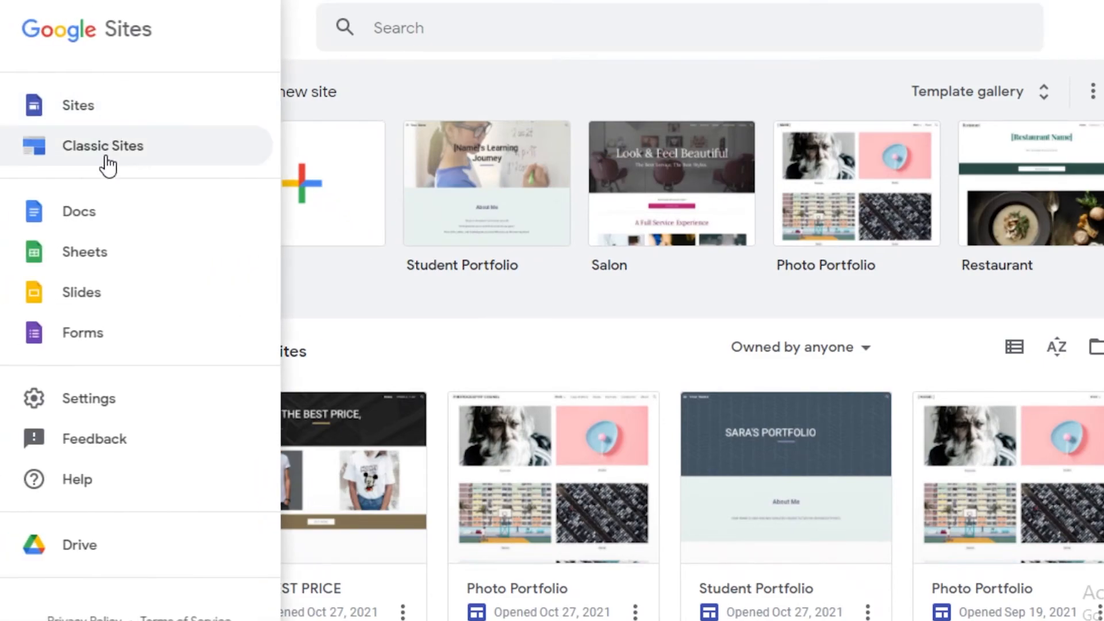
{"action": "left_click", "coordinate": [109, 143]}
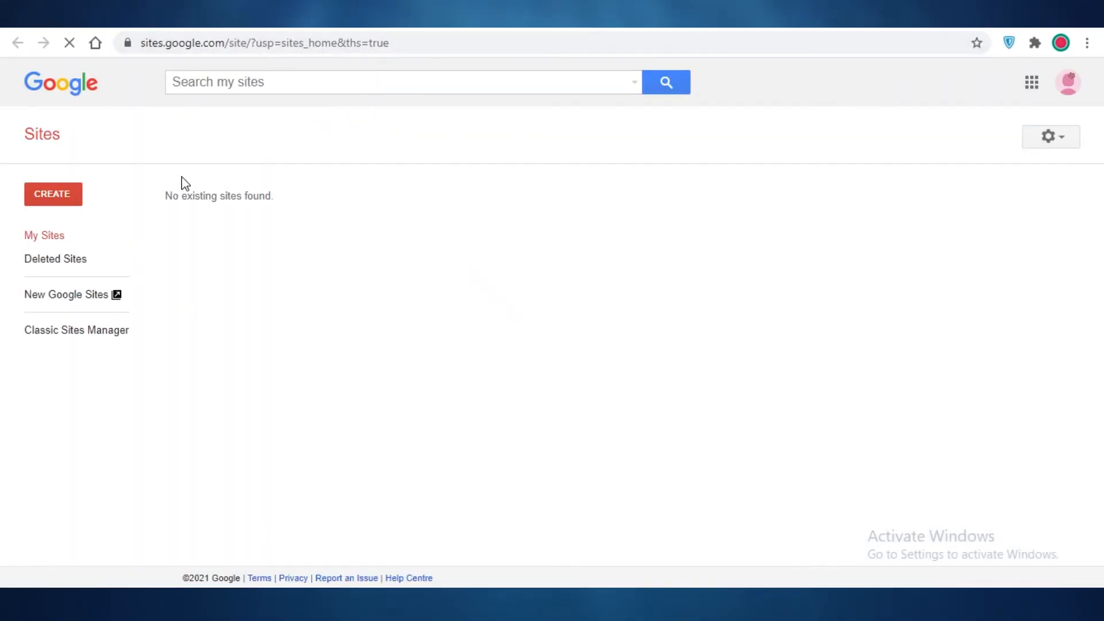
{"action": "left_click", "coordinate": [51, 194]}
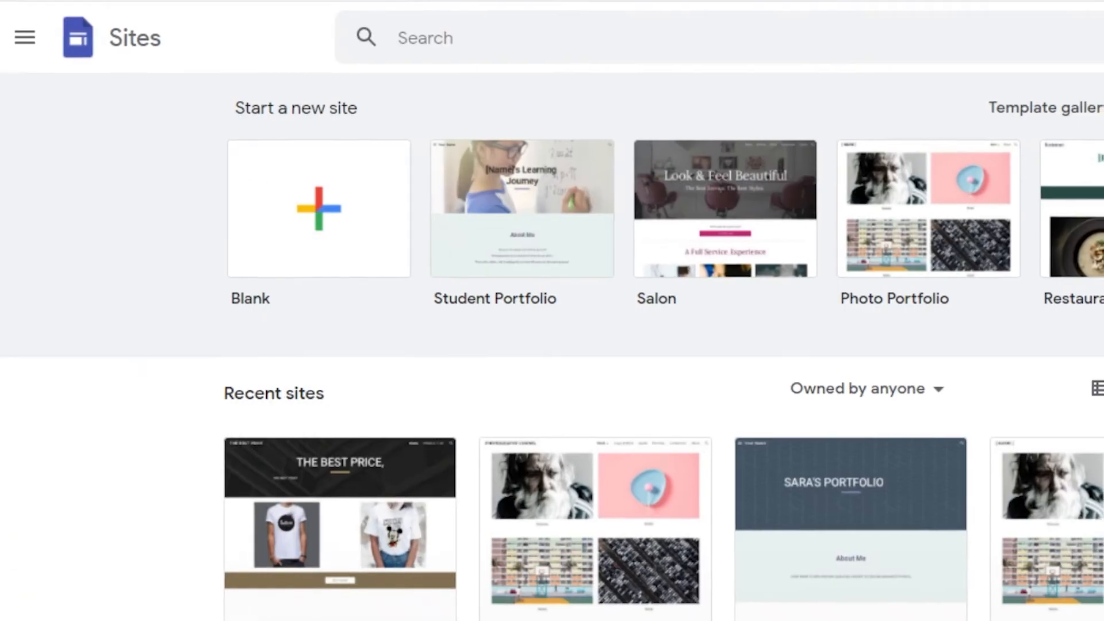
Step: Look through the recent sites and the starter templates on the Google Sites start page
{"action": "scroll", "coordinate": [594, 237], "scroll_direction": "down", "scroll_amount": 2}
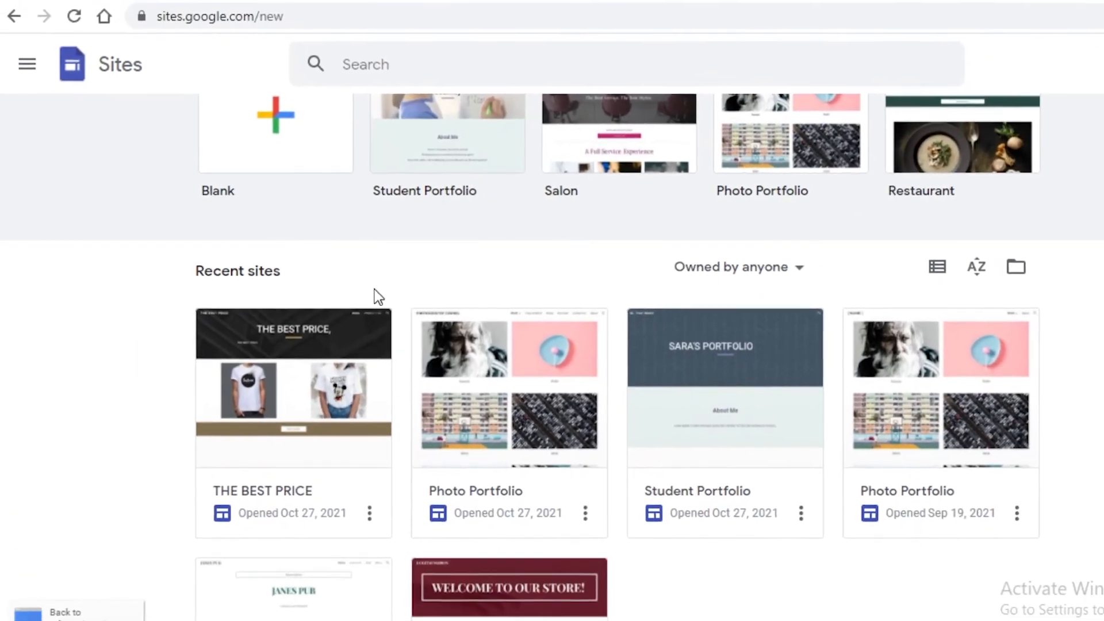
{"action": "scroll", "coordinate": [345, 287], "scroll_direction": "down", "scroll_amount": 3}
{"action": "scroll", "coordinate": [322, 299], "scroll_direction": "up", "scroll_amount": 1}
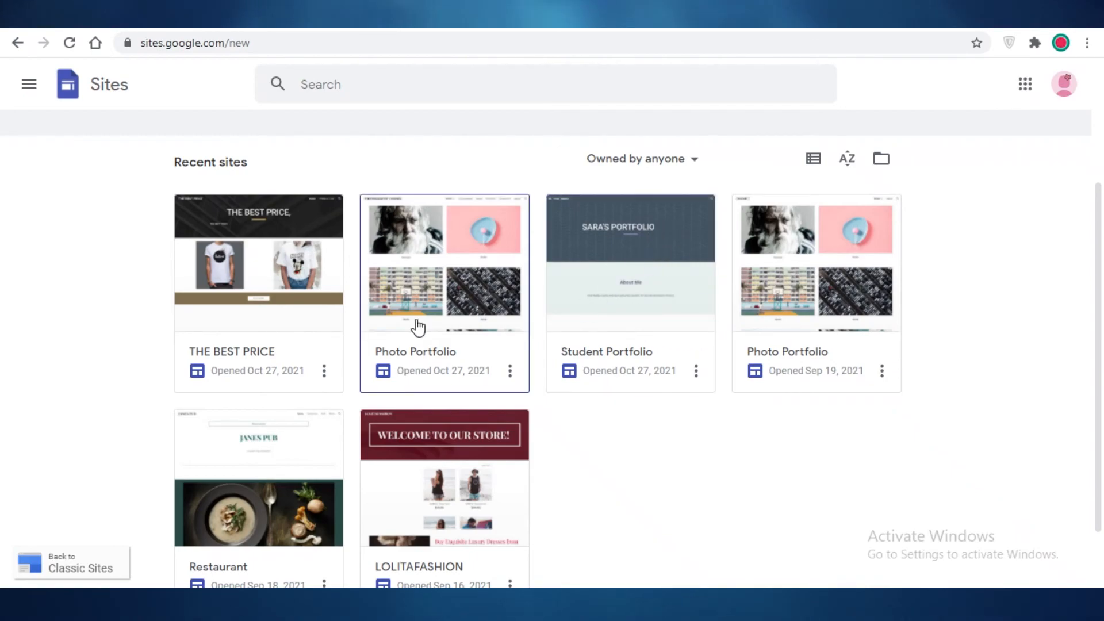
{"action": "scroll", "coordinate": [251, 313], "scroll_direction": "down", "scroll_amount": 2}
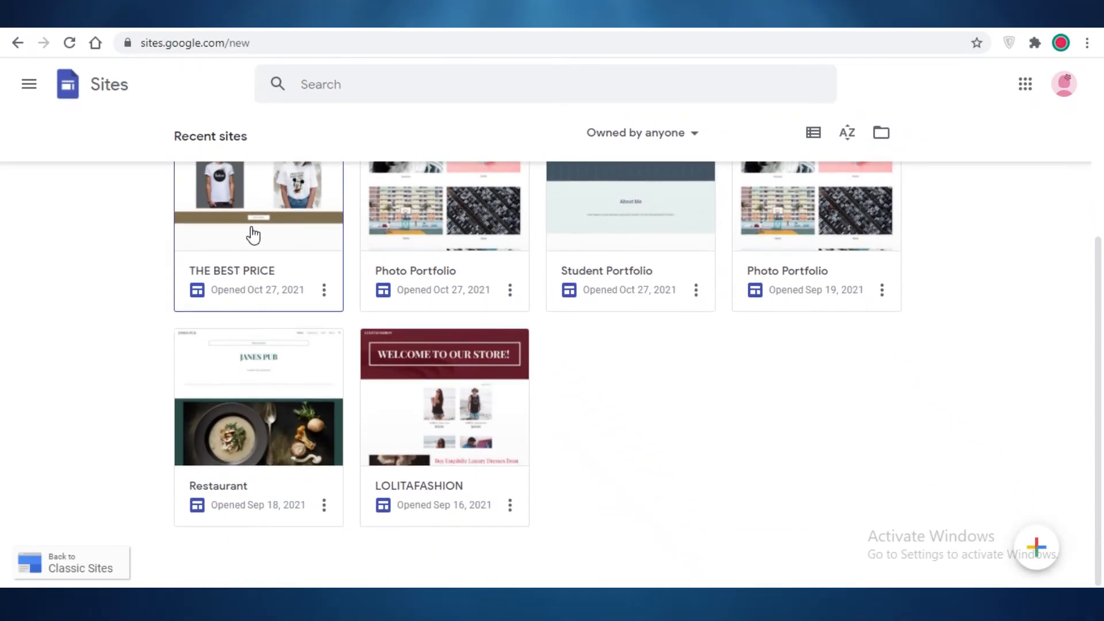
{"action": "scroll", "coordinate": [485, 424], "scroll_direction": "up", "scroll_amount": 3}
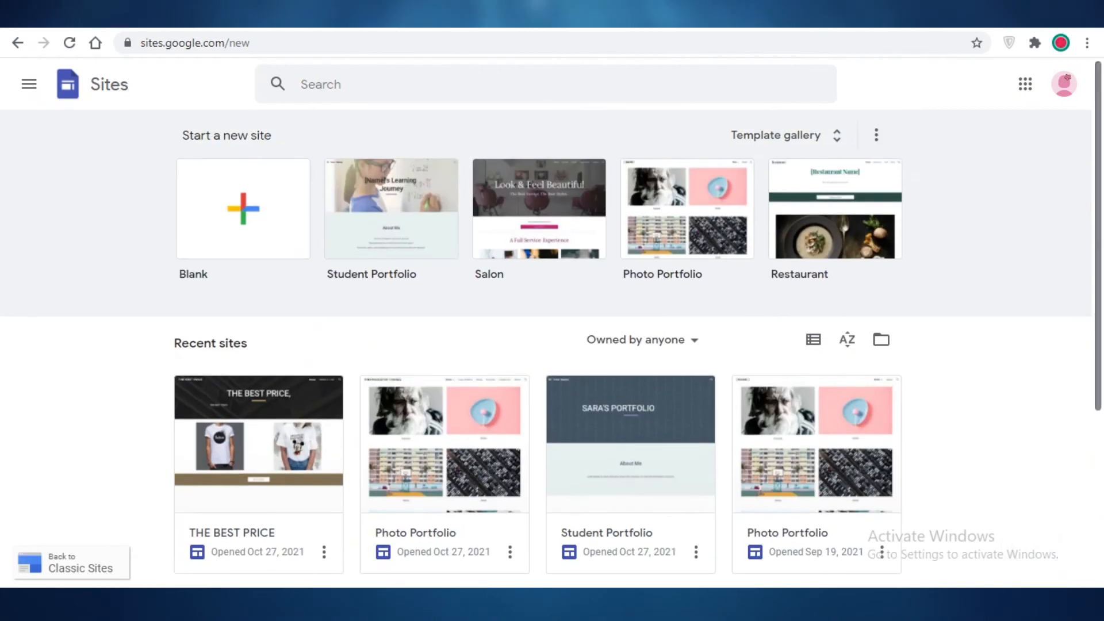
{"action": "scroll", "coordinate": [788, 430], "scroll_direction": "down", "scroll_amount": 3}
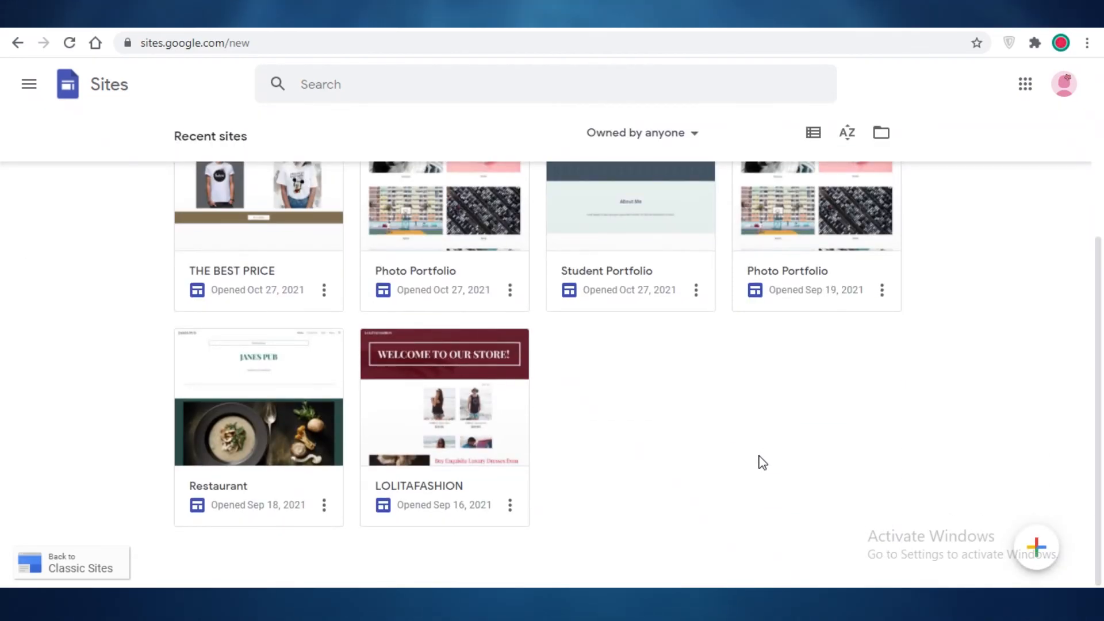
{"action": "scroll", "coordinate": [364, 487], "scroll_direction": "up", "scroll_amount": 3}
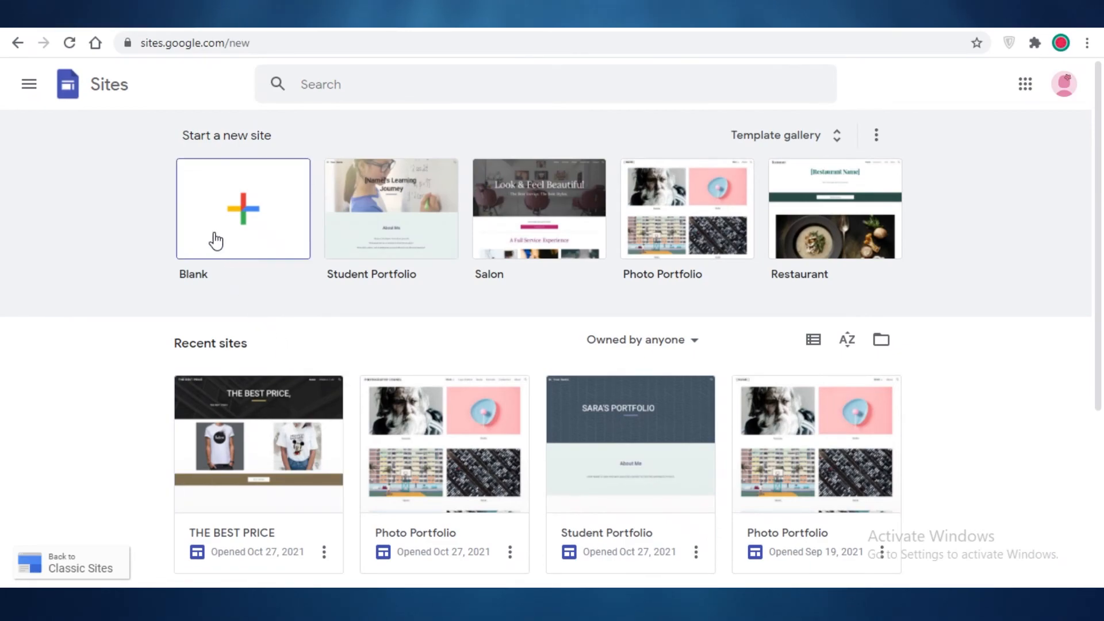
{"action": "scroll", "coordinate": [498, 321], "scroll_direction": "down", "scroll_amount": 3}
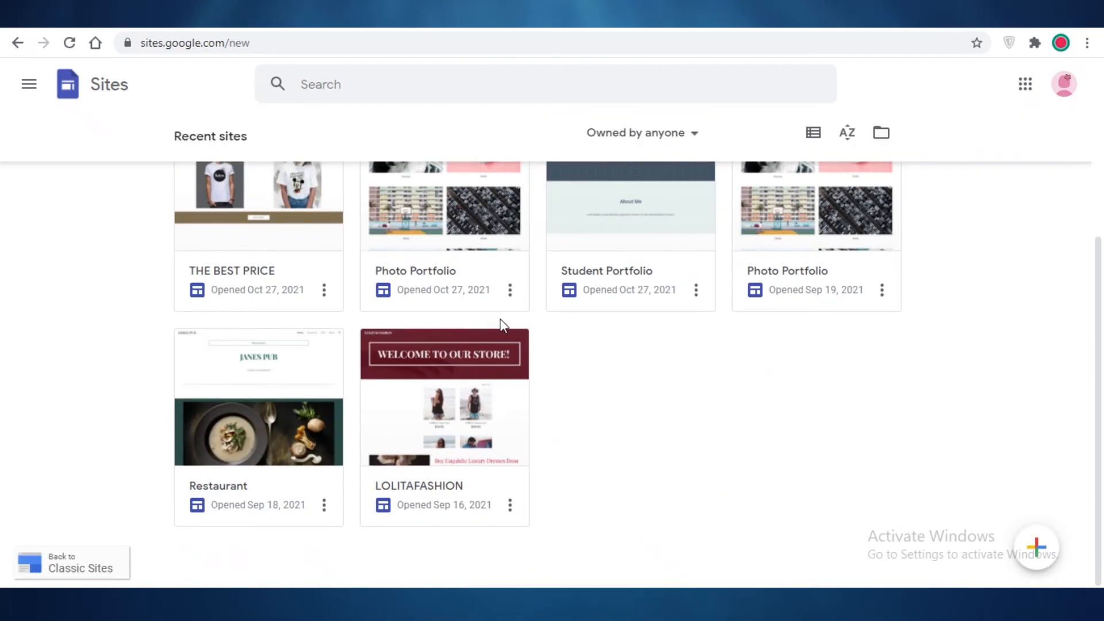
{"action": "scroll", "coordinate": [300, 275], "scroll_direction": "up", "scroll_amount": 3}
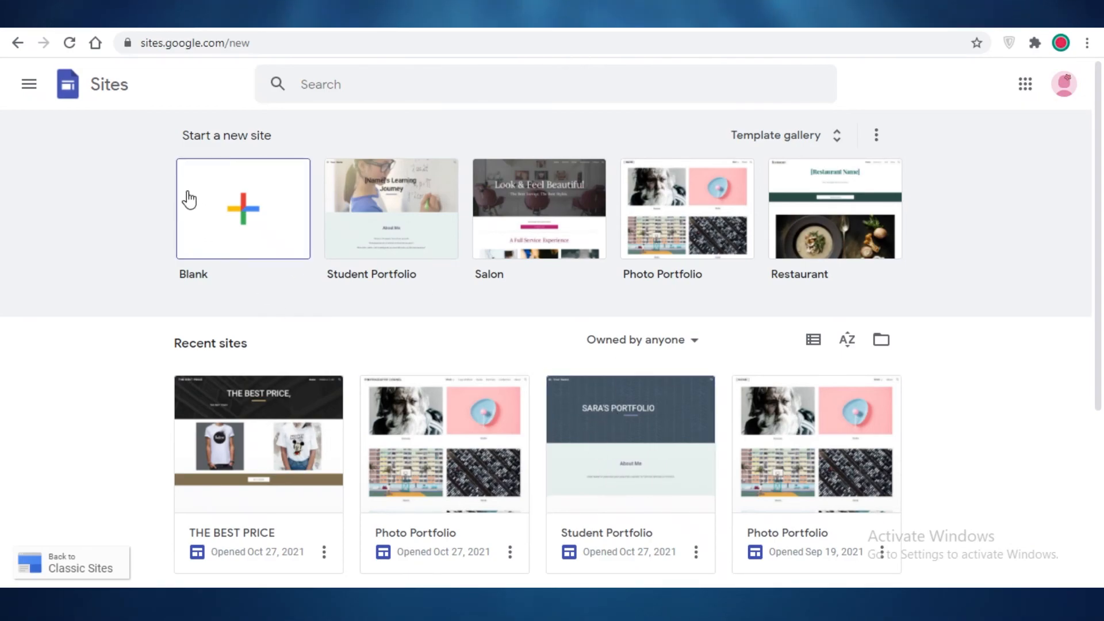
Step: Create a new site from the Portfolio template in the template gallery
{"action": "left_click", "coordinate": [787, 136]}
{"action": "scroll", "coordinate": [198, 174], "scroll_direction": "down", "scroll_amount": 3}
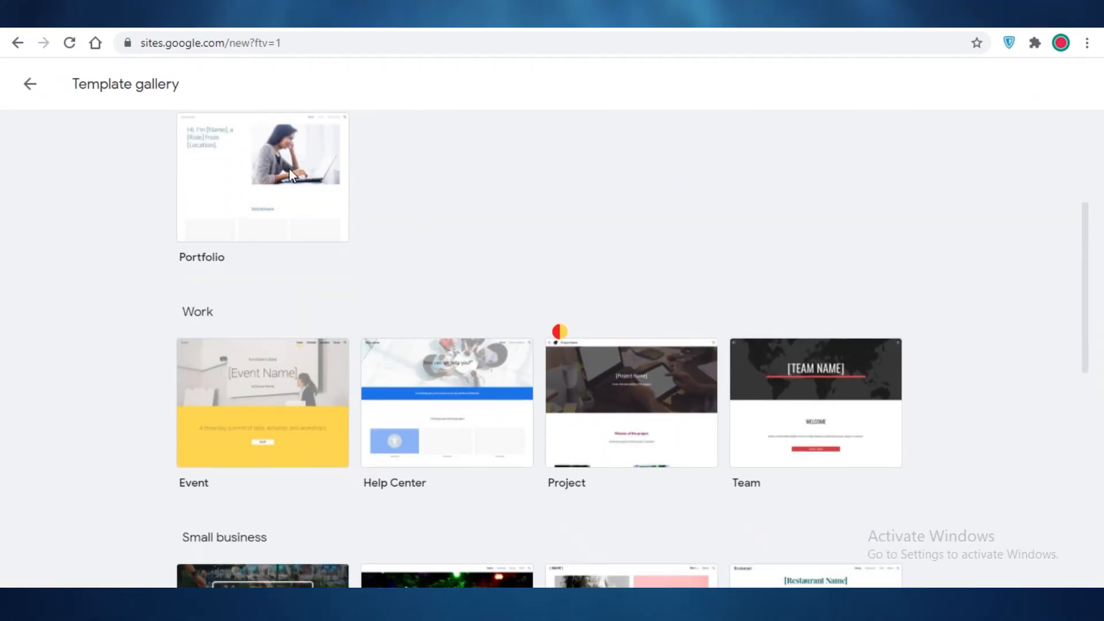
{"action": "left_click", "coordinate": [294, 183]}
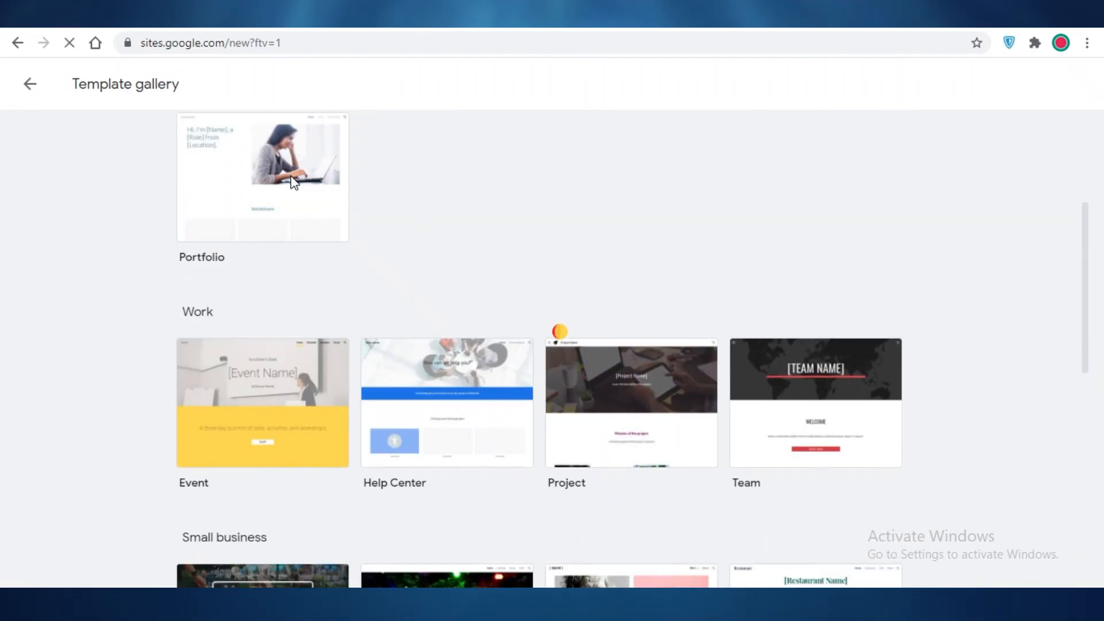